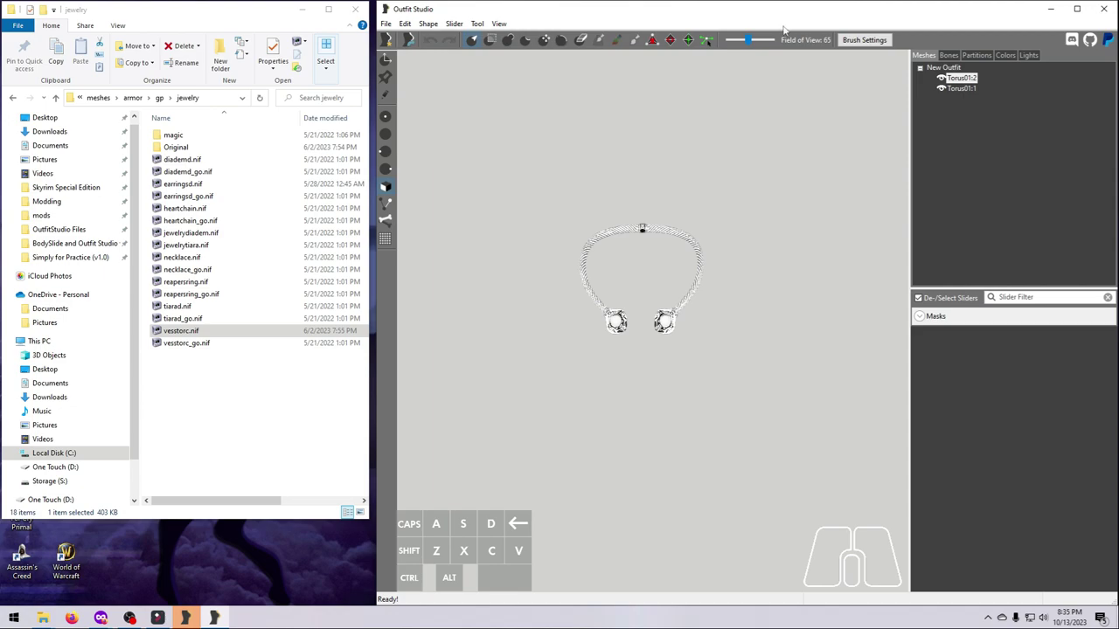
Export the selected Torus01:2 torc shape to OBJ format.
click(962, 78)
right_click(960, 81)
mouse_move(977, 95)
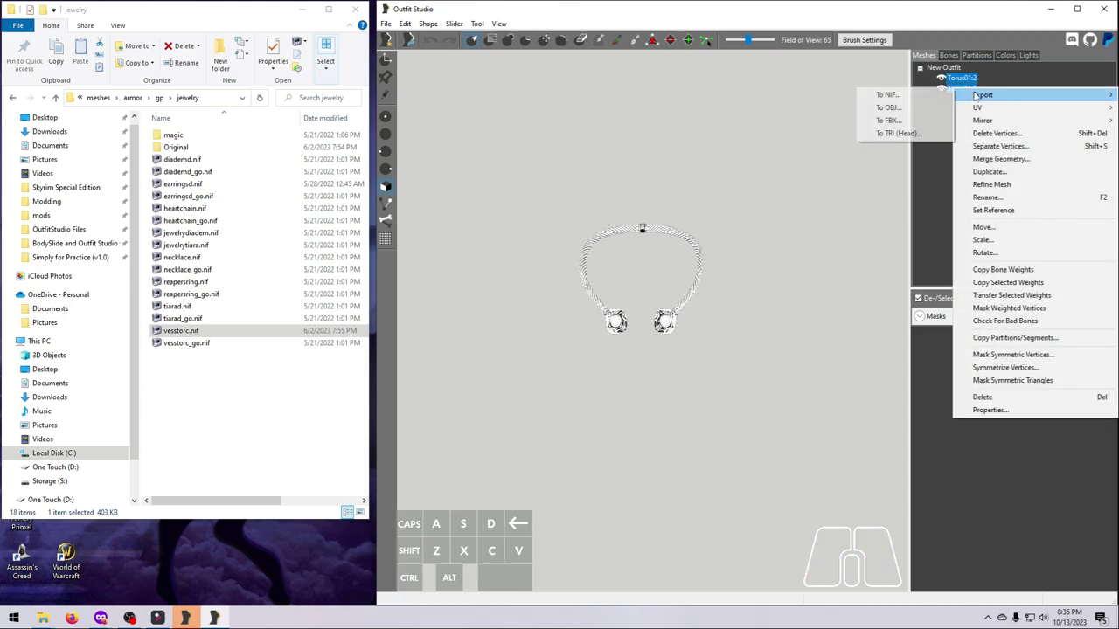
click(888, 106)
Save the OBJ as torcOBJ in UNP Jewelry Variants/meshes/armor/gp/jewelry/Original.
scroll(478, 232, up, 2)
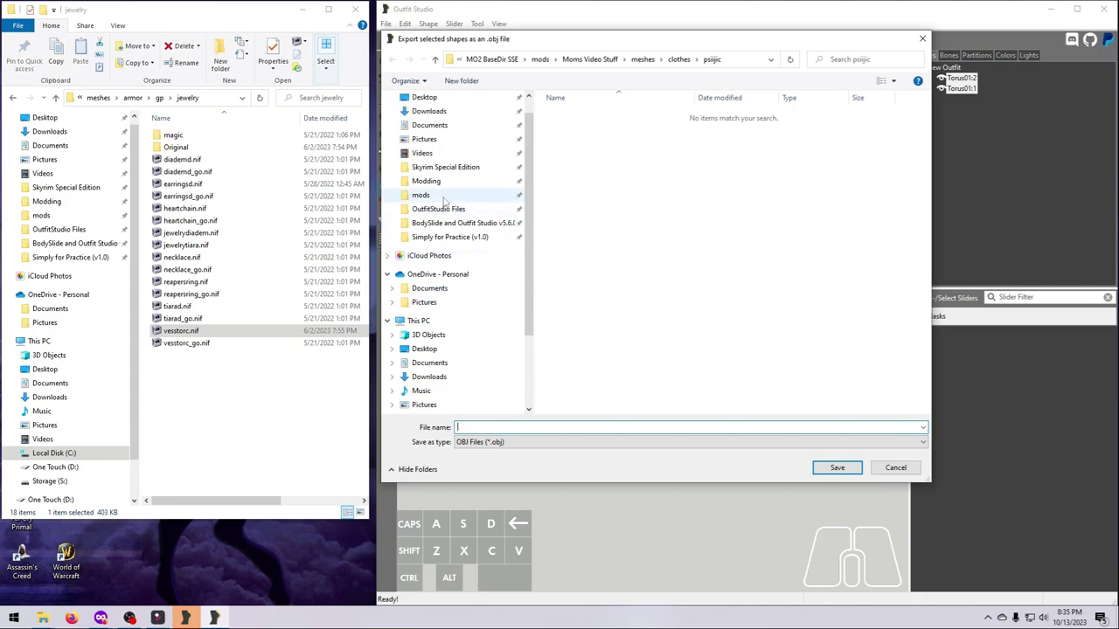
click(420, 195)
drag(927, 105, 926, 389)
double_click(606, 297)
double_click(573, 115)
double_click(568, 114)
double_click(582, 116)
double_click(580, 115)
double_click(578, 128)
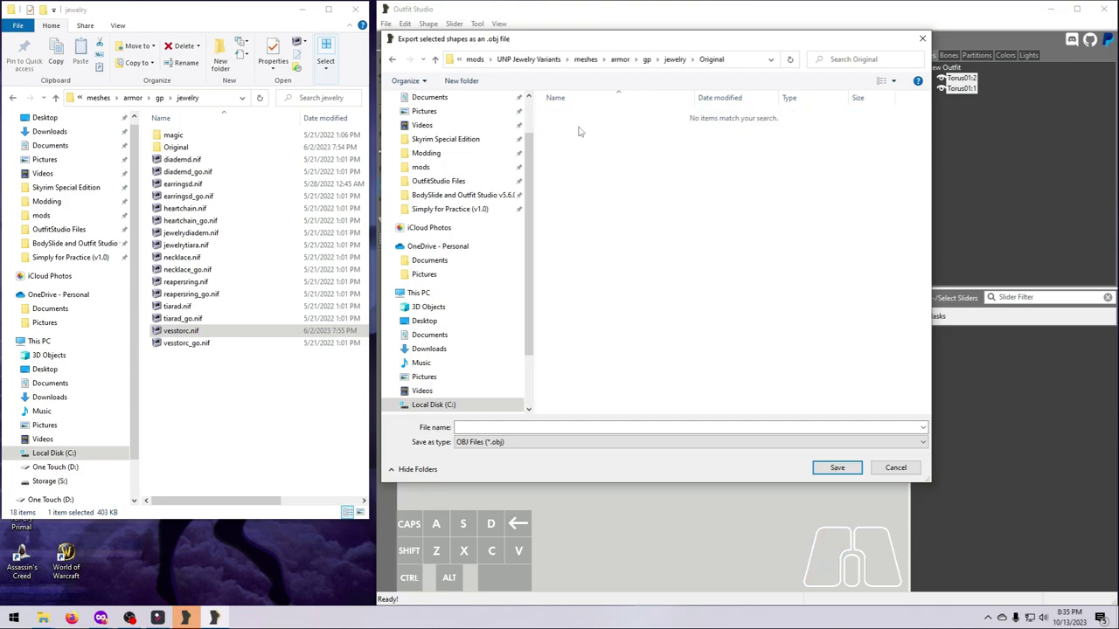
click(495, 428)
text(torcOBJ)
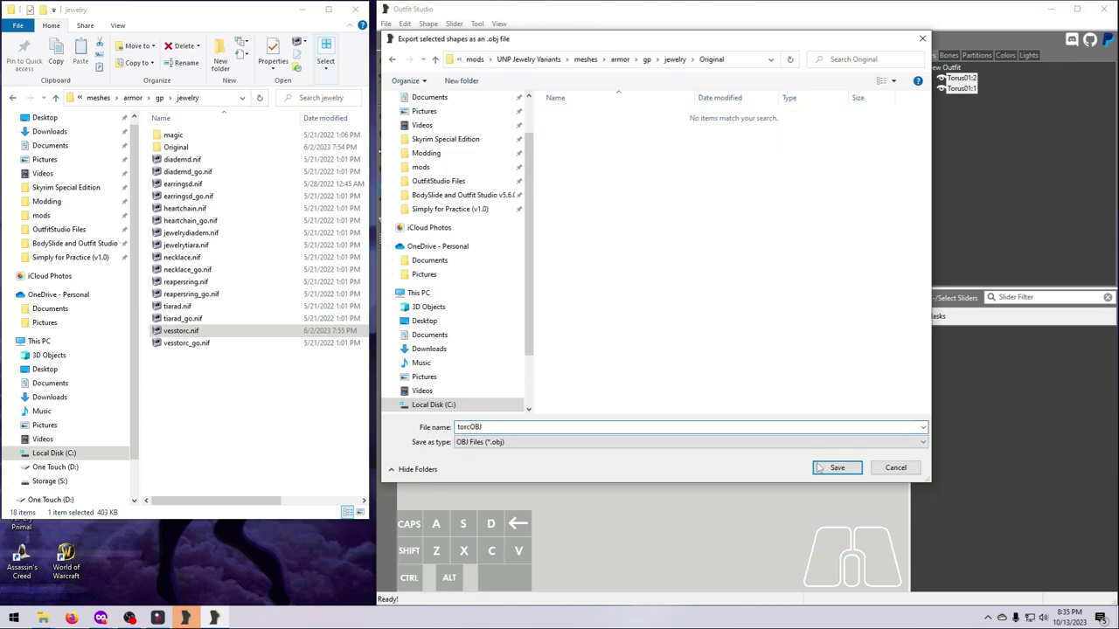
click(828, 470)
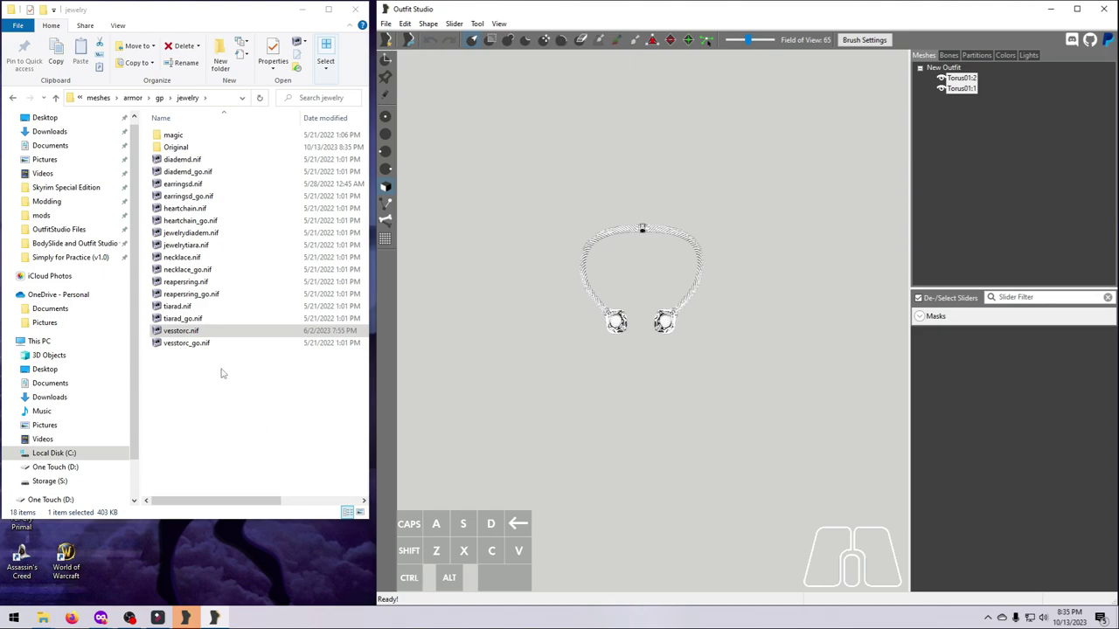
Select torcOBJ.obj in the Original folder and unload the current torc project.
double_click(177, 147)
click(181, 136)
click(385, 24)
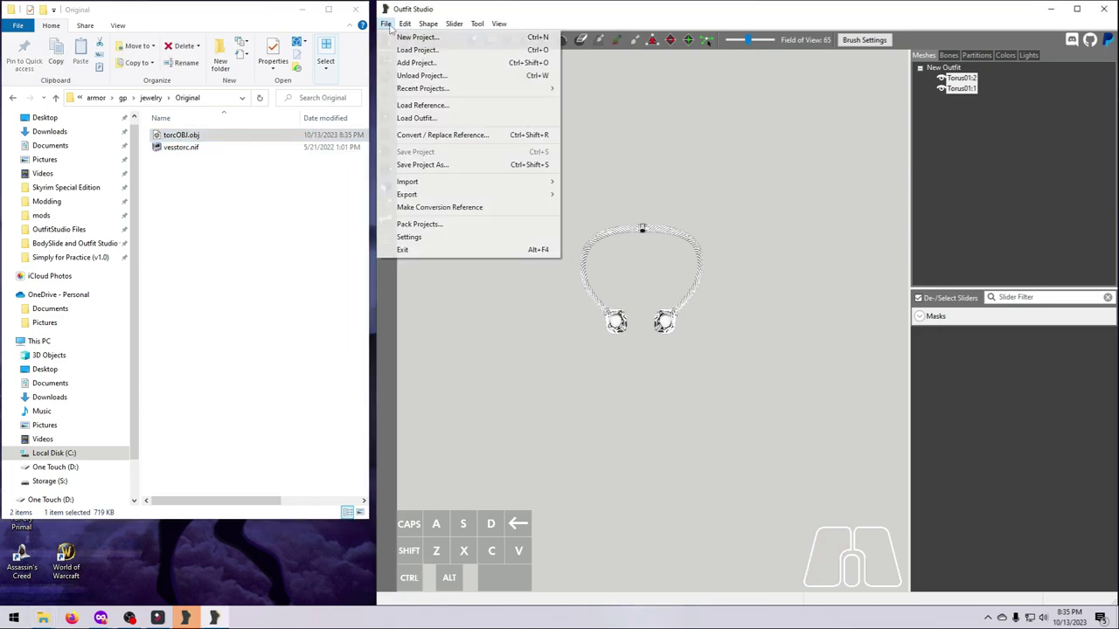
click(422, 77)
click(769, 305)
Import torcOBJ.obj into the empty workspace, accepting the default import options.
drag(181, 135, 612, 350)
click(871, 545)
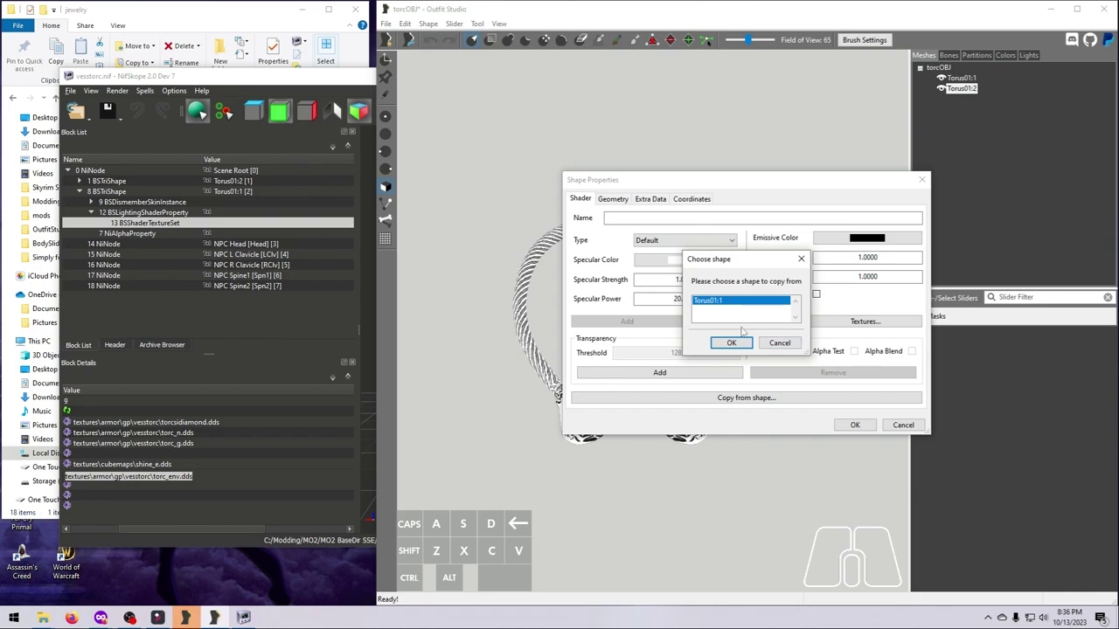
click(733, 343)
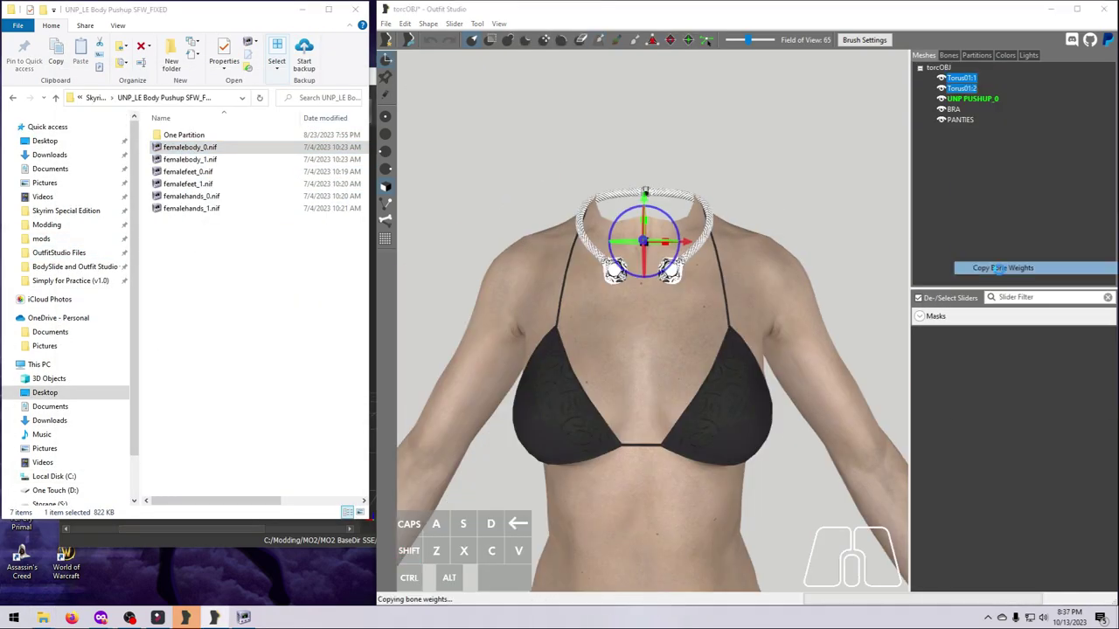
Select the Torus01:2 shape and export the torc to a new NIF, vesstorc_new.
click(960, 78)
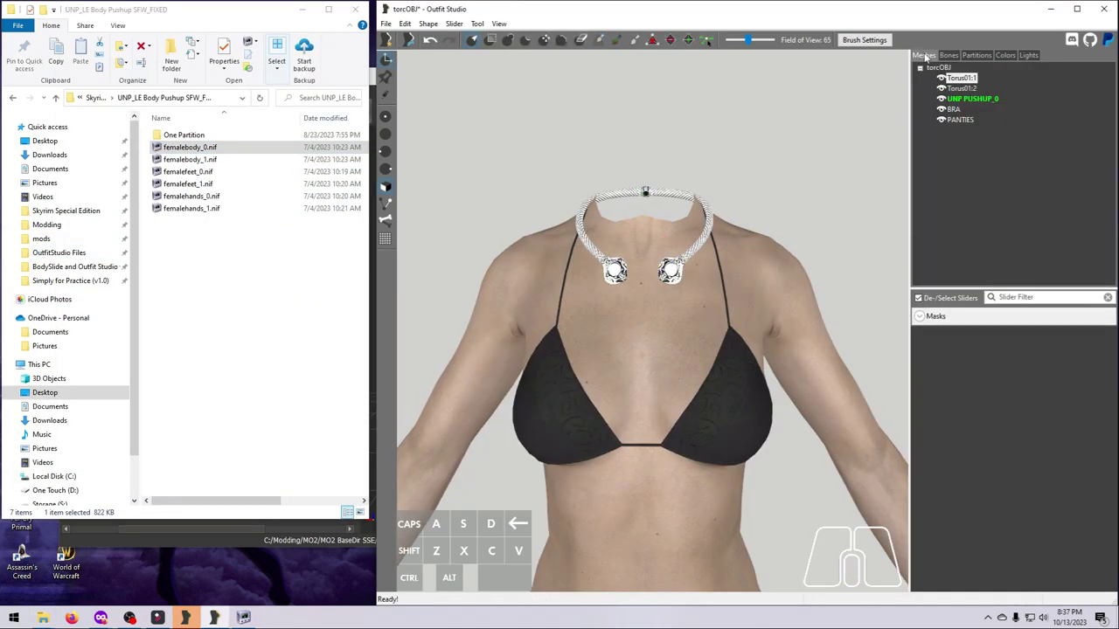
click(961, 87)
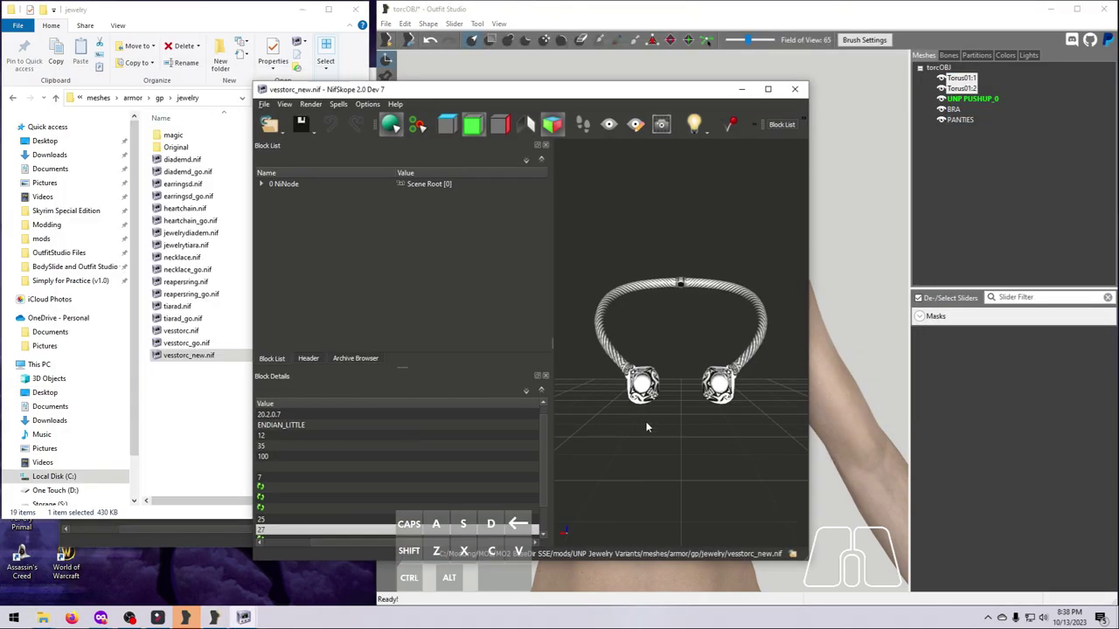
click(620, 374)
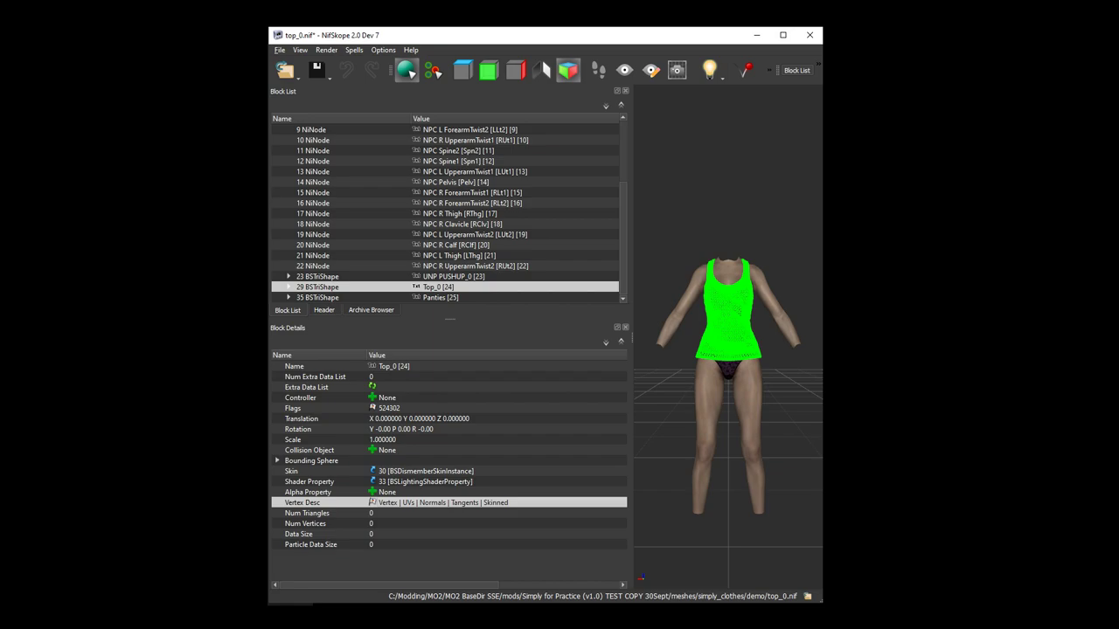
Select the UNP PUSHUP_0 body shape, then switch to the LE top_0_modest.nif window.
click(319, 276)
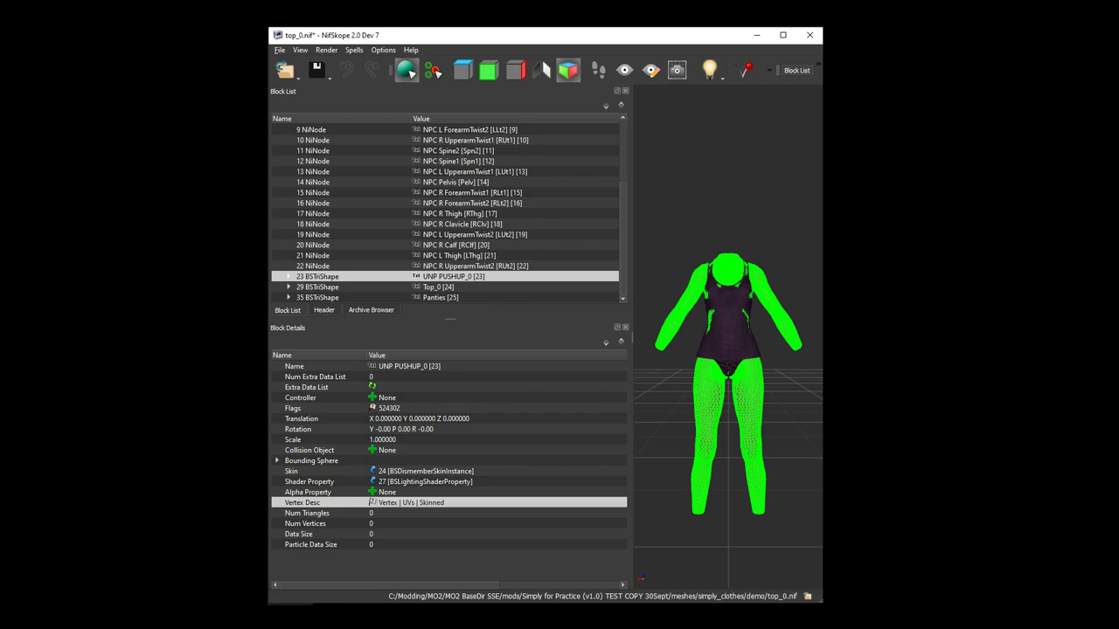
key(alt+Tab)
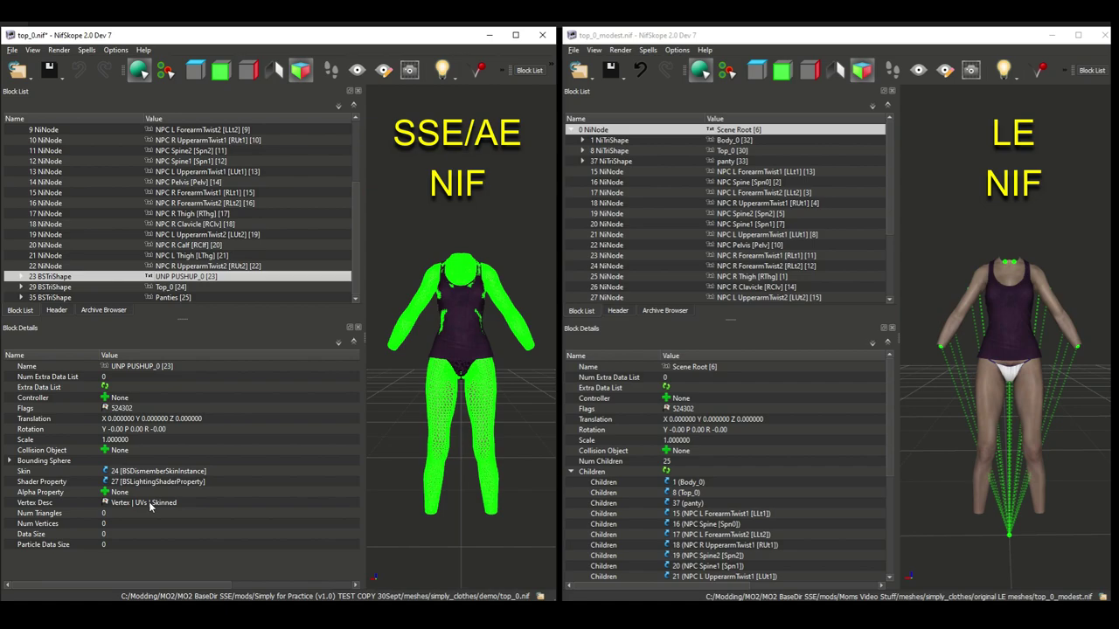
Review the body shape's Vertex Flags and close the dialog without changes.
right_click(199, 500)
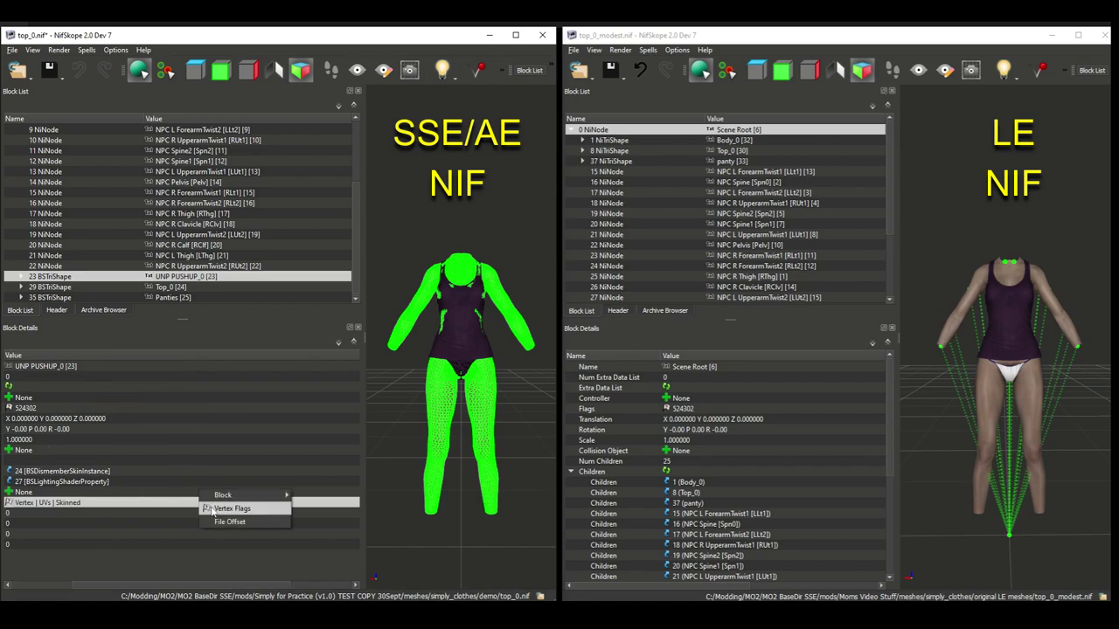
click(212, 510)
click(219, 530)
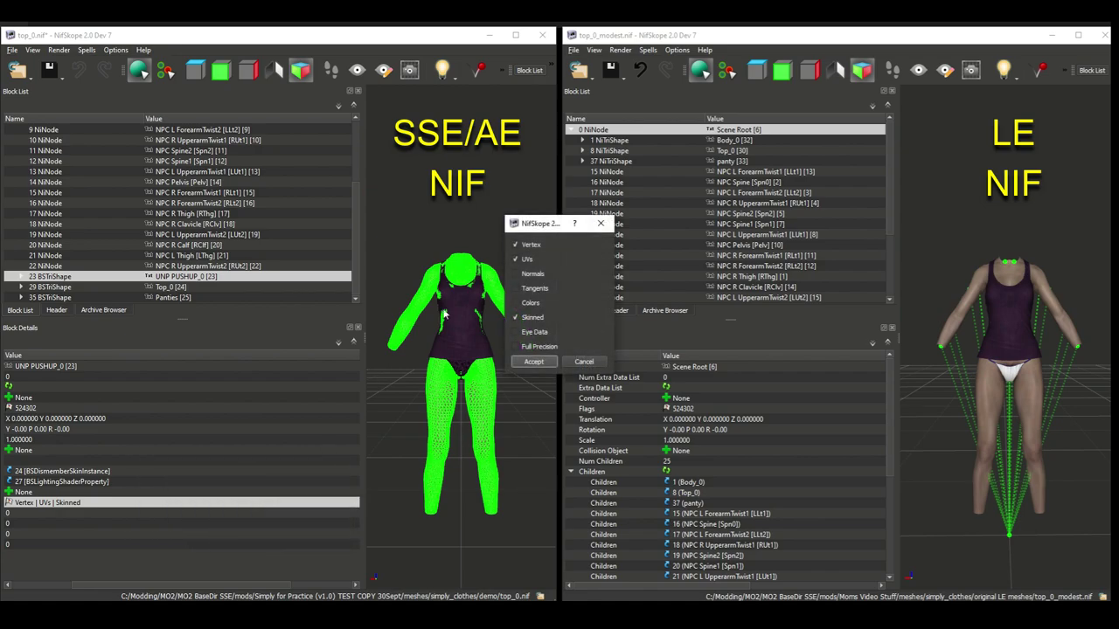
drag(528, 223, 292, 265)
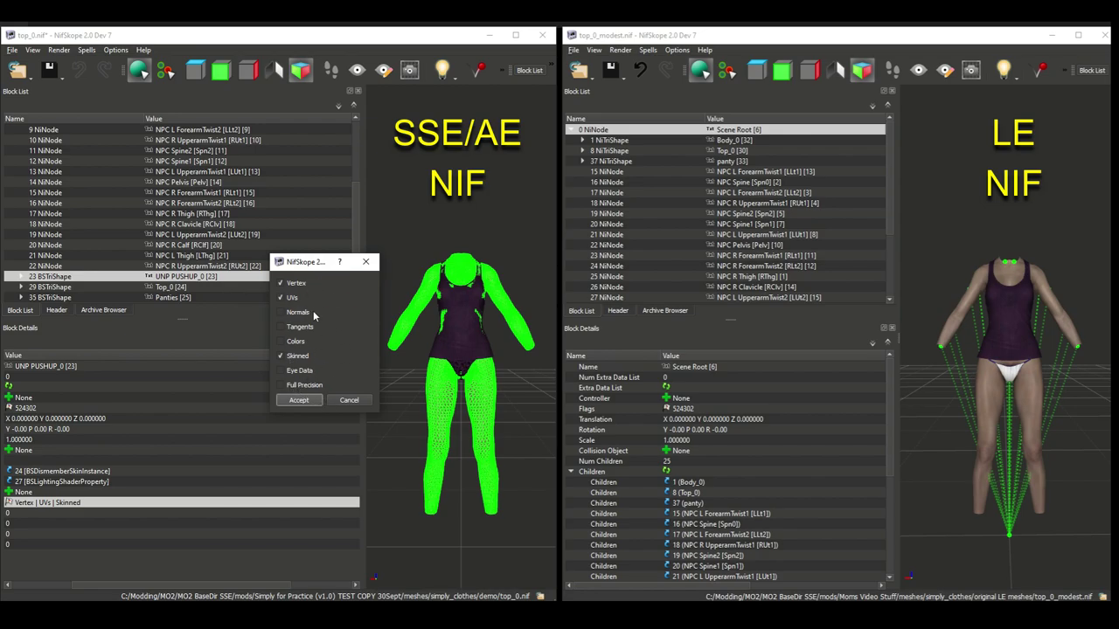
click(349, 399)
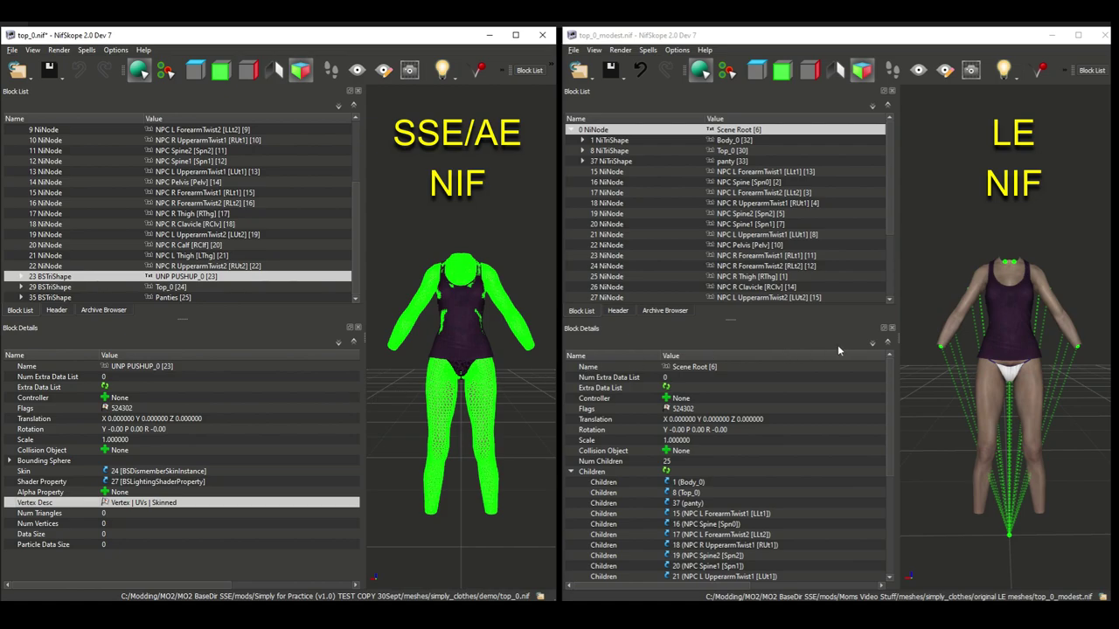
Expand the LE Body_0 shape and view its NiTriShapeData: 6622 vertices, 12624 triangles.
click(731, 142)
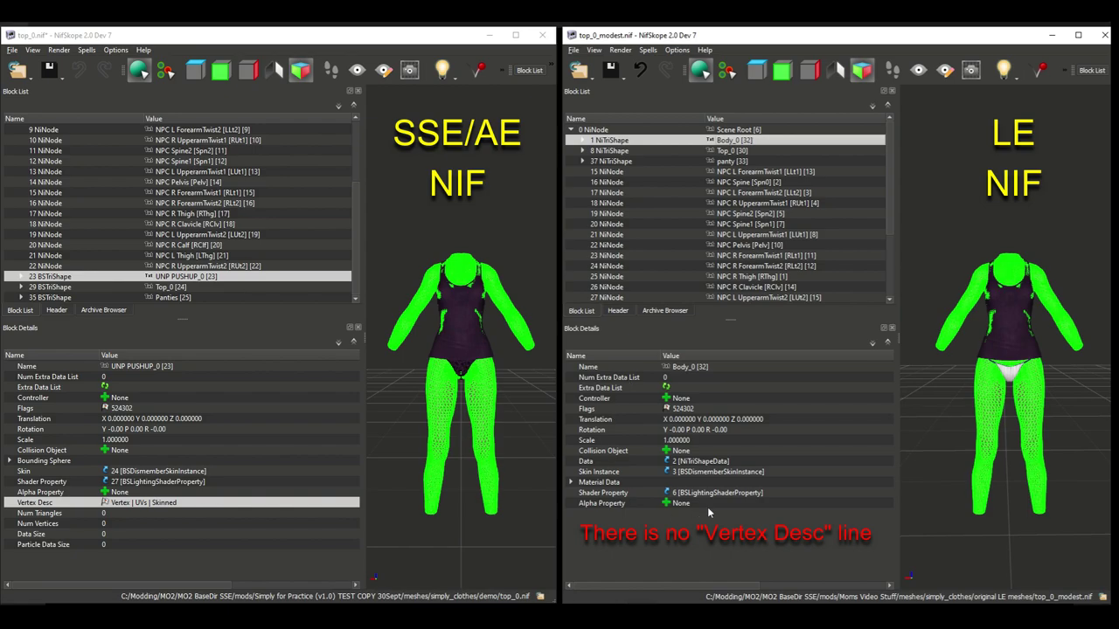
click(582, 140)
click(622, 151)
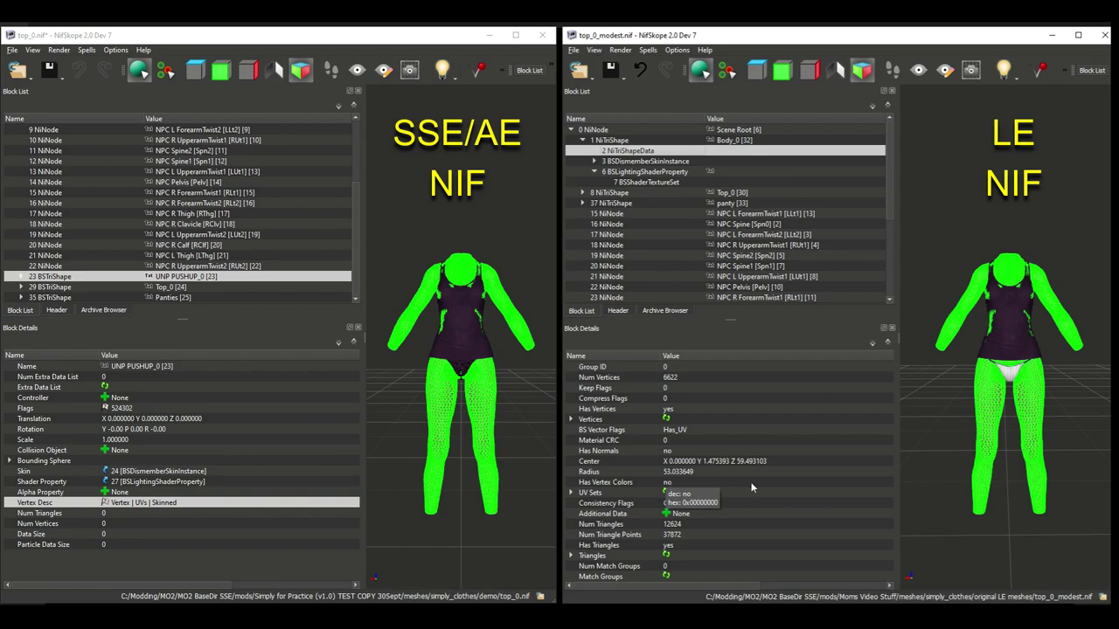
Select the LE body's BSLightingShaderProperty block to view its shader settings.
click(643, 171)
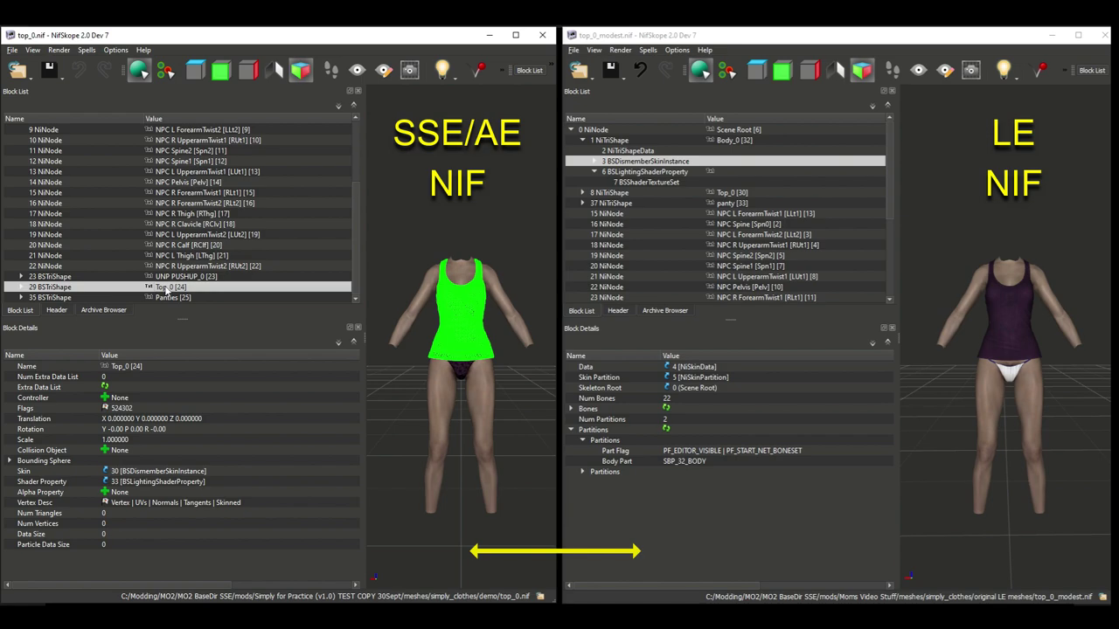
Expand Top_0 and open its BSDismemberSkinInstance partitions.
click(22, 287)
click(23, 292)
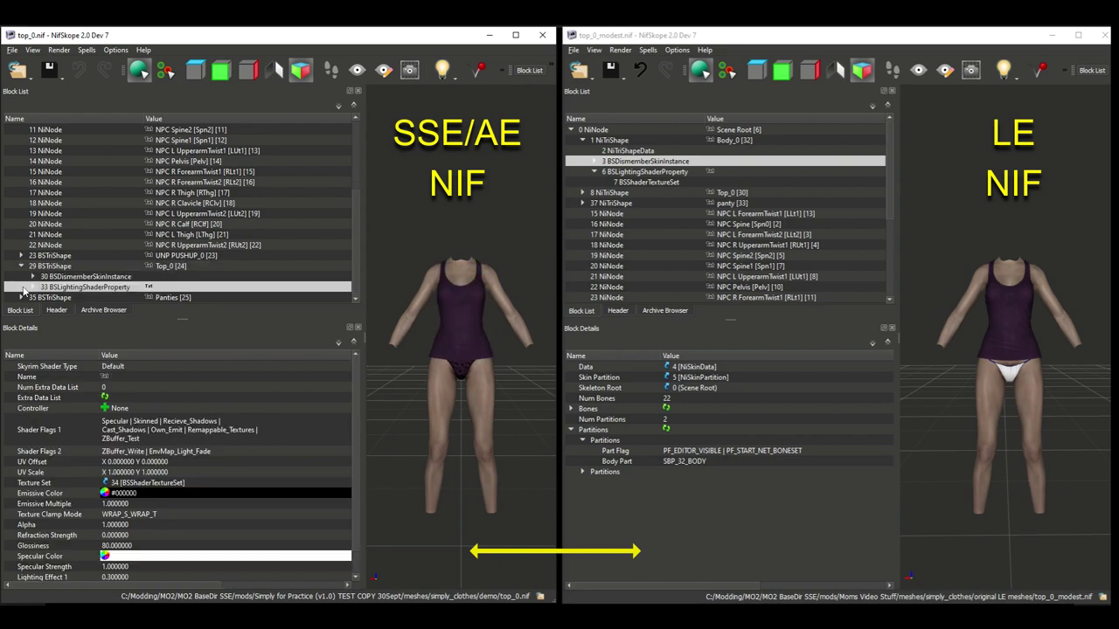
click(60, 278)
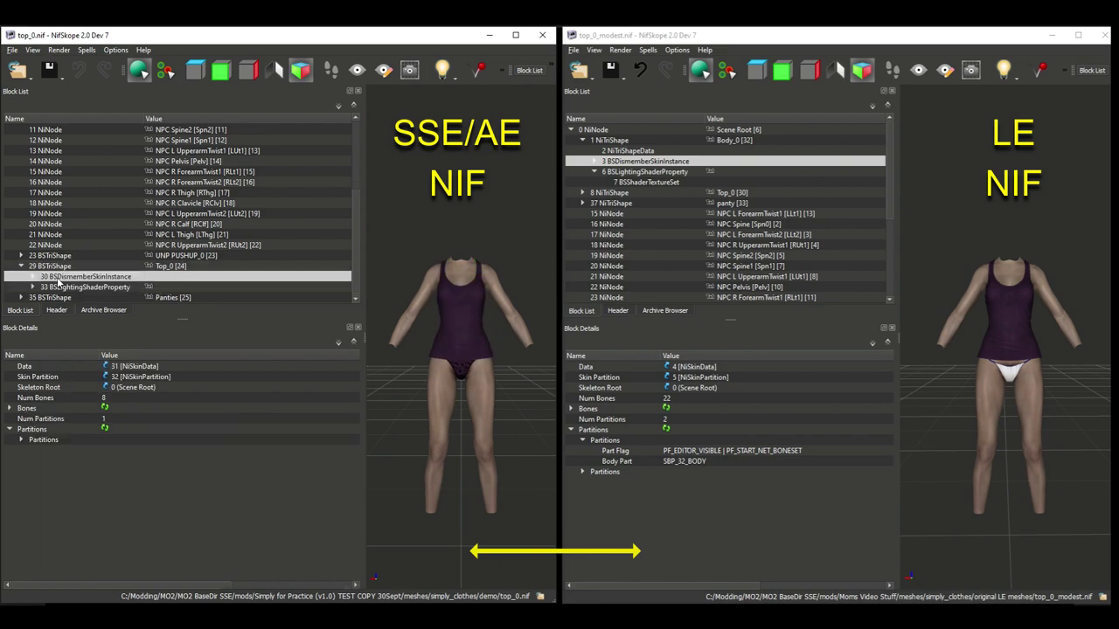
click(22, 440)
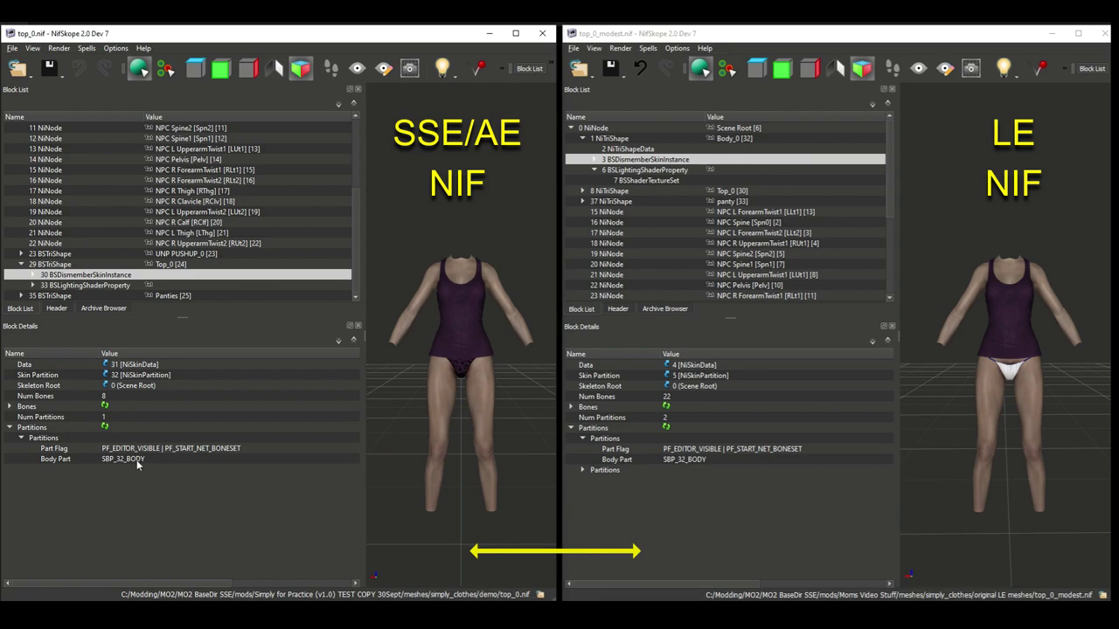
Re-set the partition's Body Part value (SBP_32_BODY) from the dropdown.
mouse_move(137, 465)
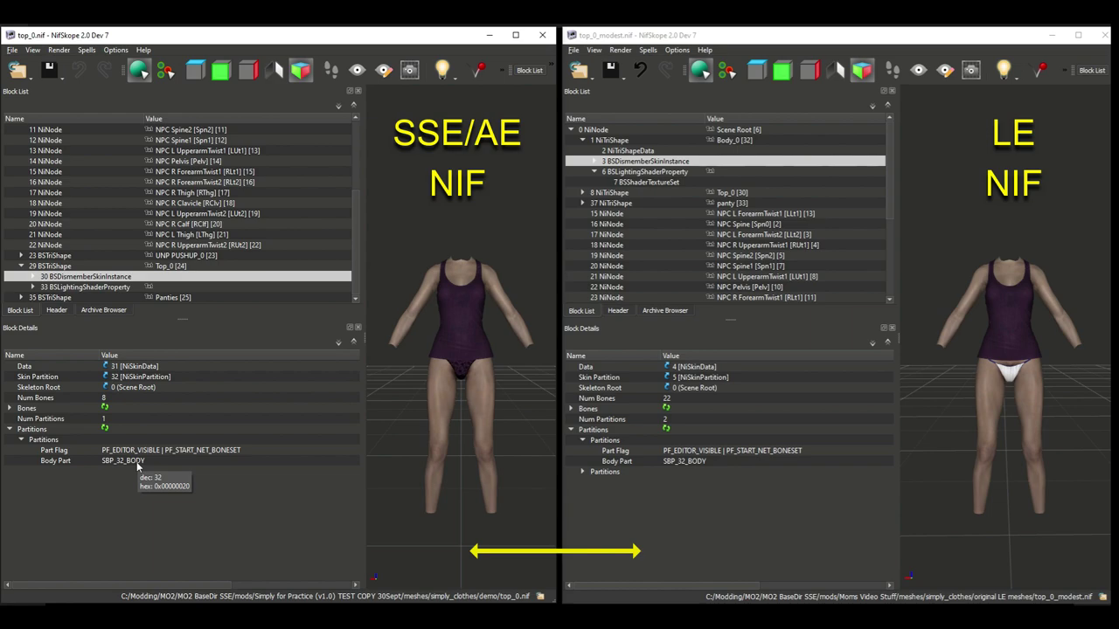
double_click(137, 461)
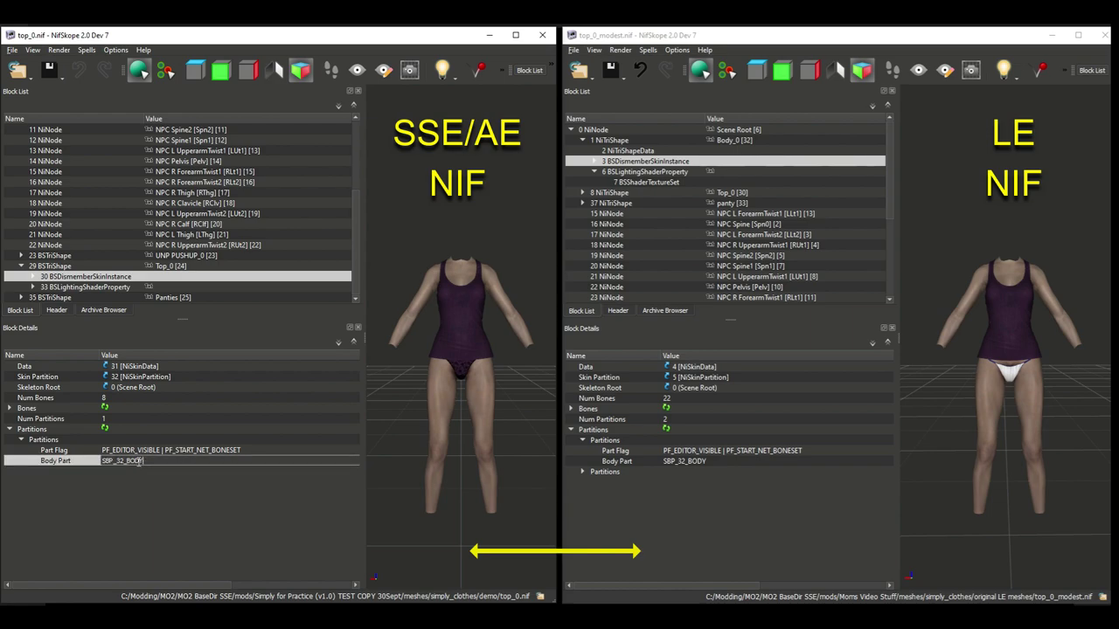
drag(187, 585, 326, 599)
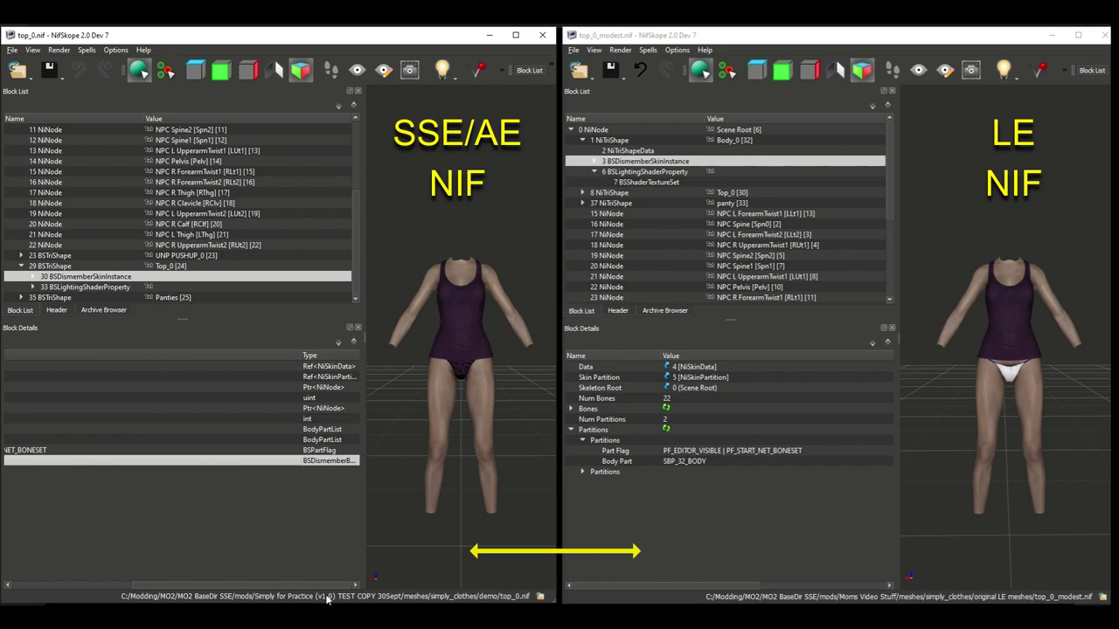
click(292, 462)
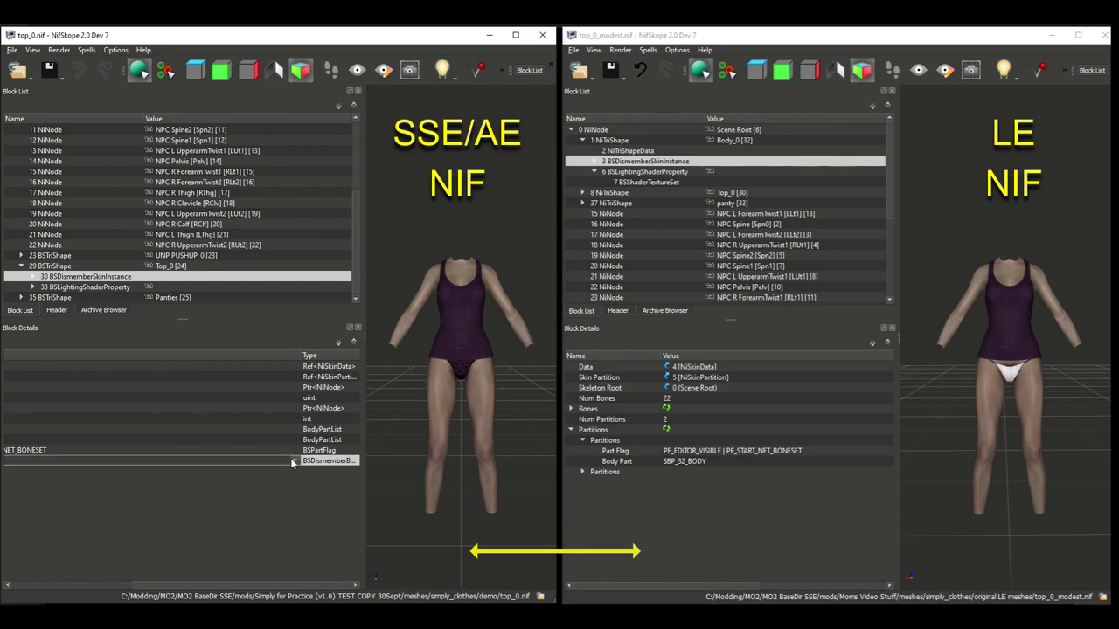
click(295, 465)
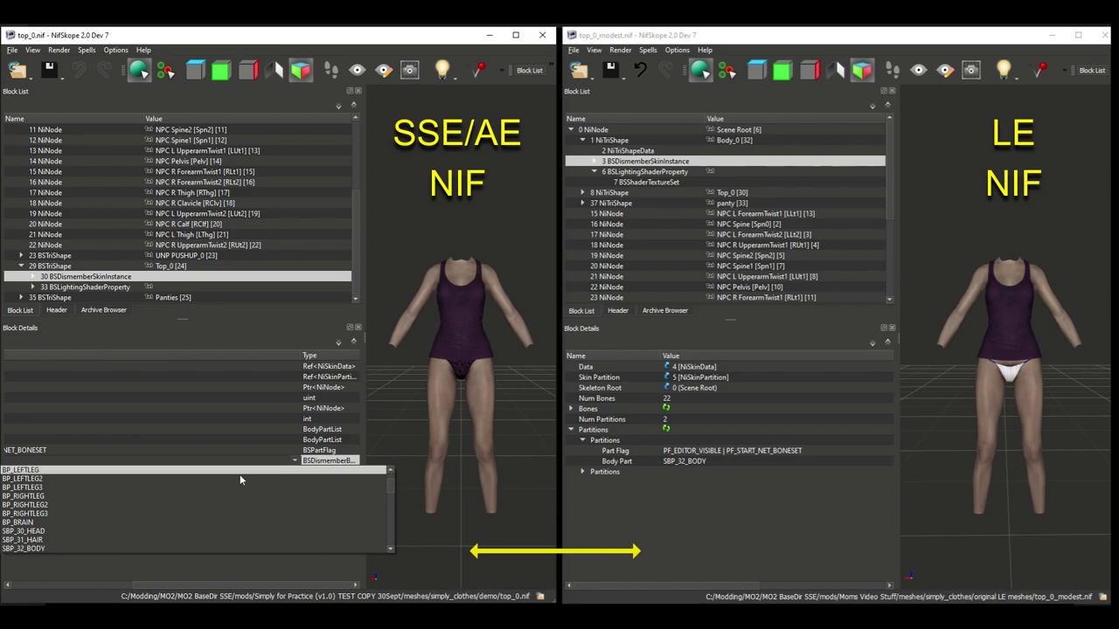
click(91, 524)
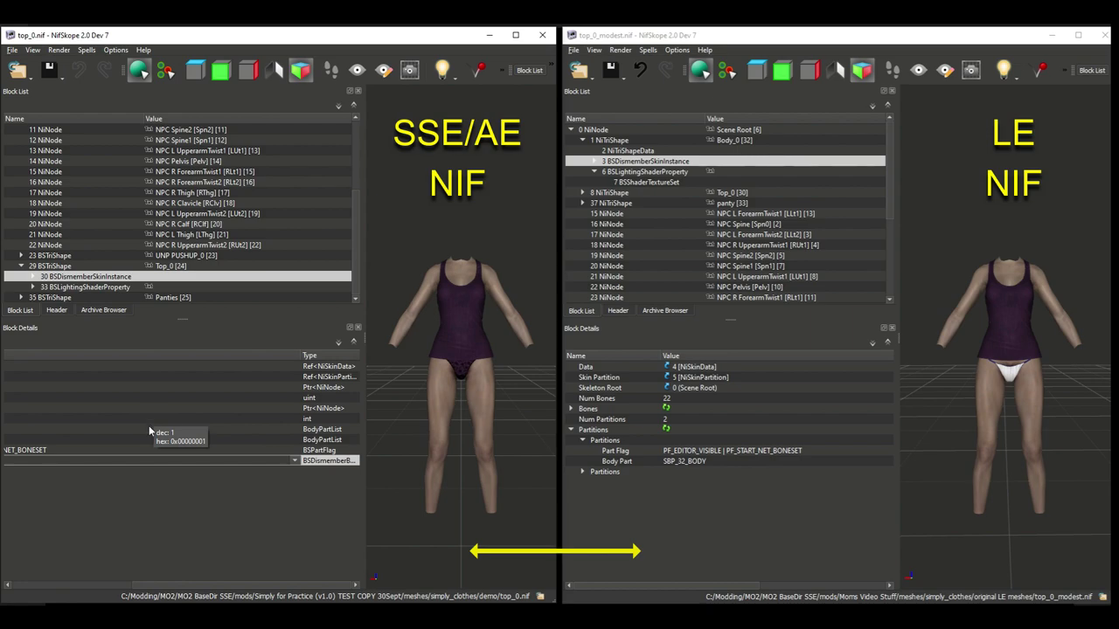
click(184, 506)
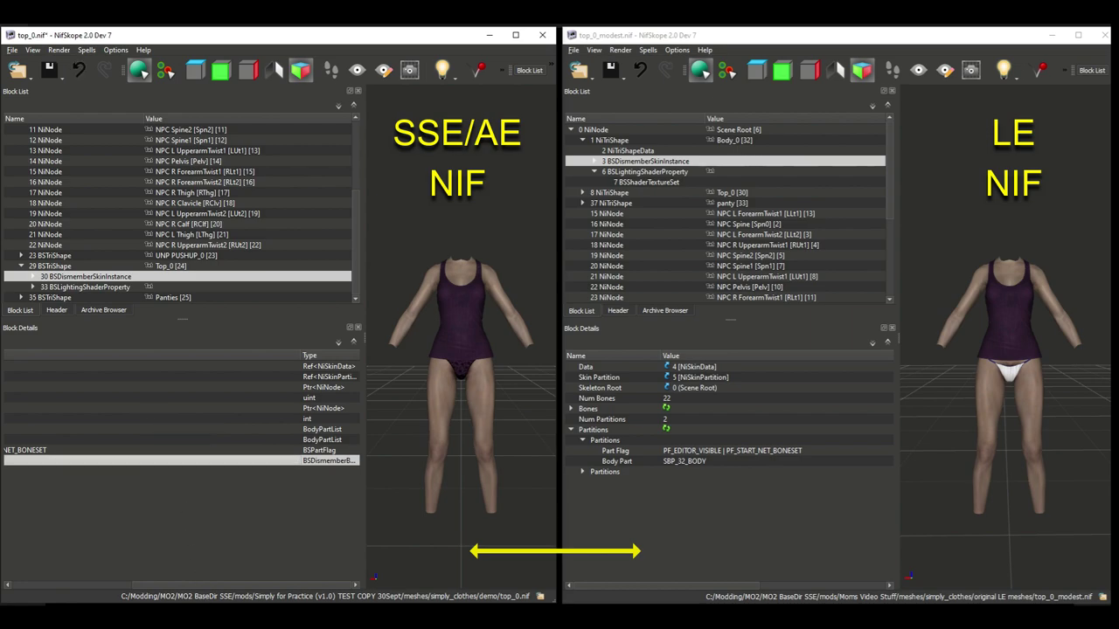
Paste a copy of the SSE Top_0 under Scene Root and remove the original branch.
drag(211, 585, 89, 585)
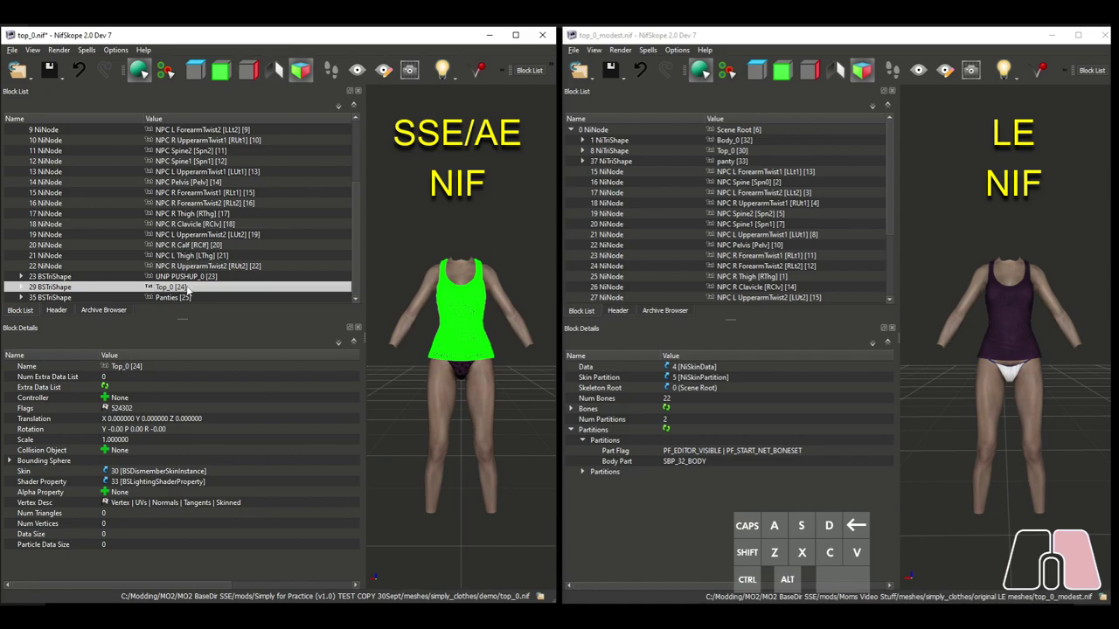
key(ctrl)
key(ctrl+c)
scroll(188, 284, up, 3)
click(200, 132)
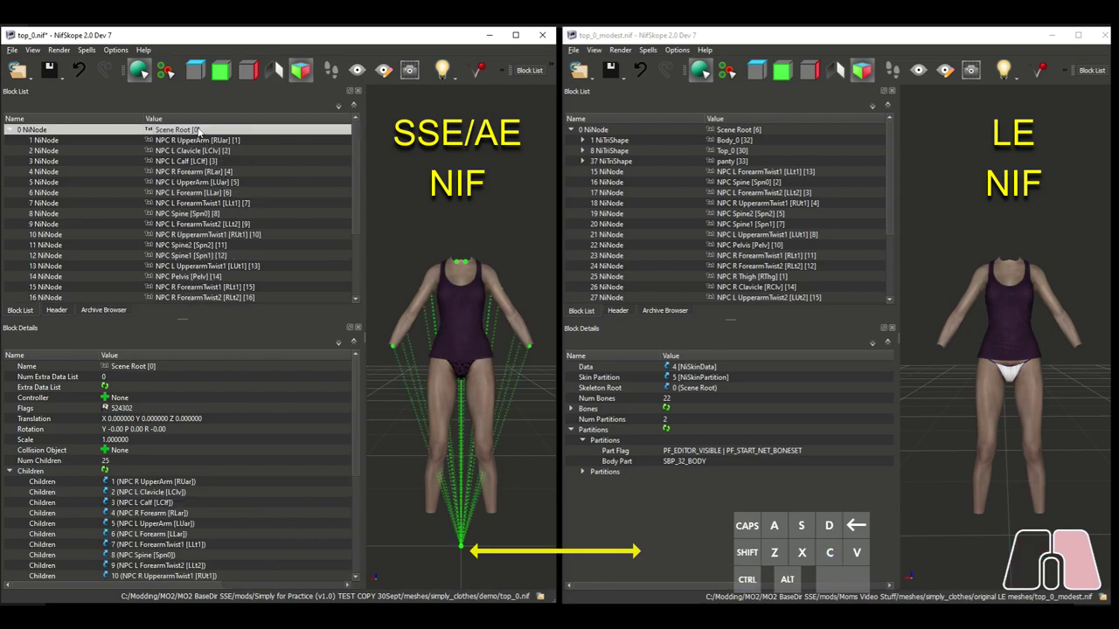
key(ctrl+v)
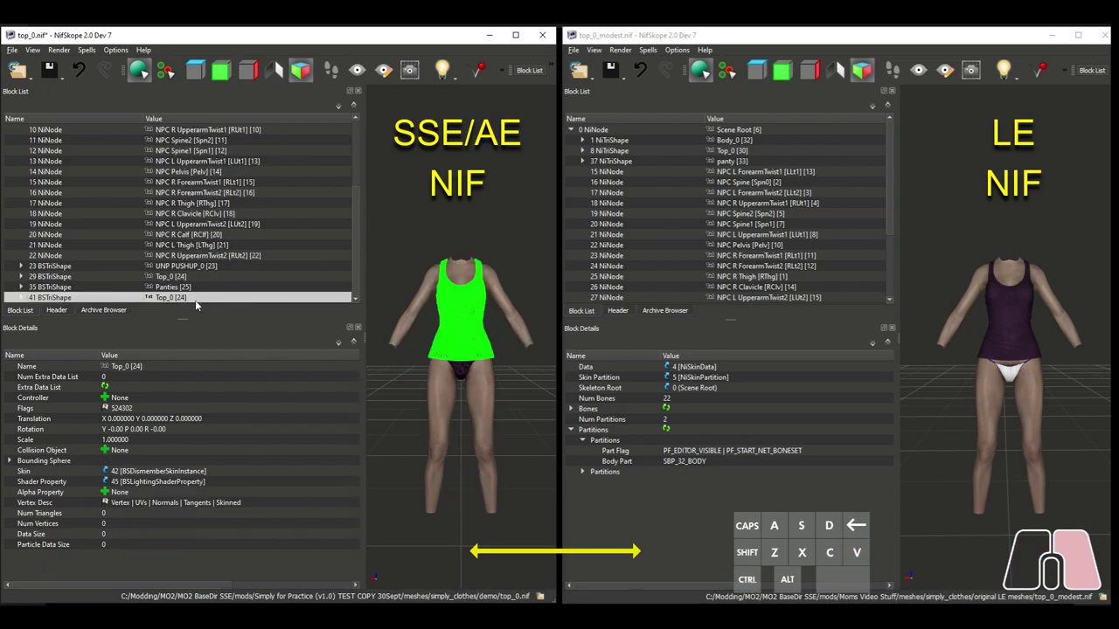
click(191, 278)
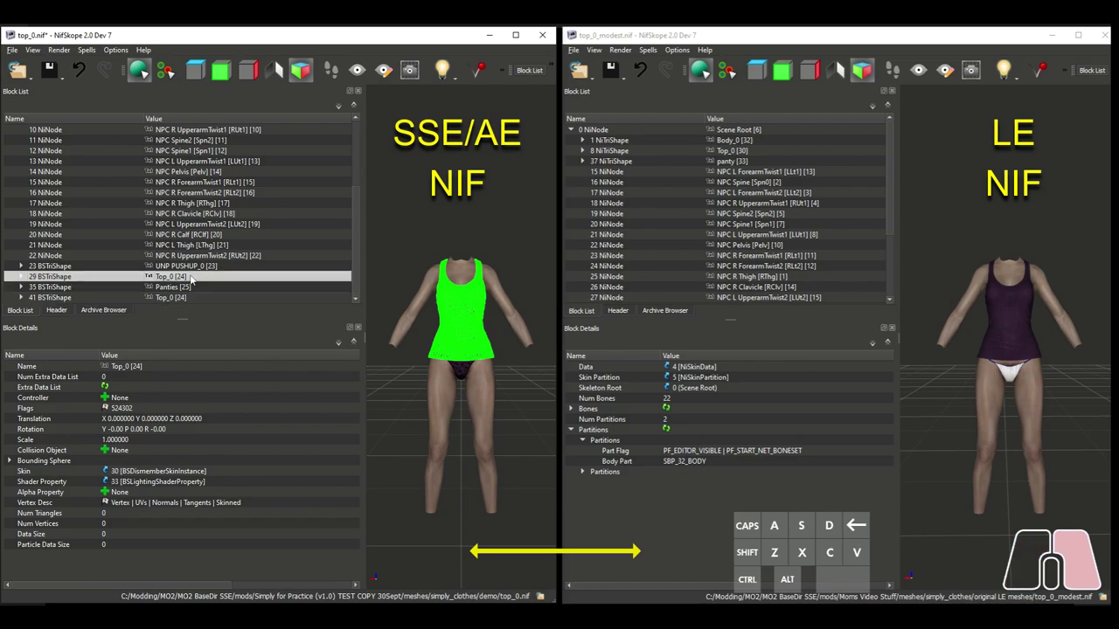
right_click(190, 267)
mouse_move(219, 272)
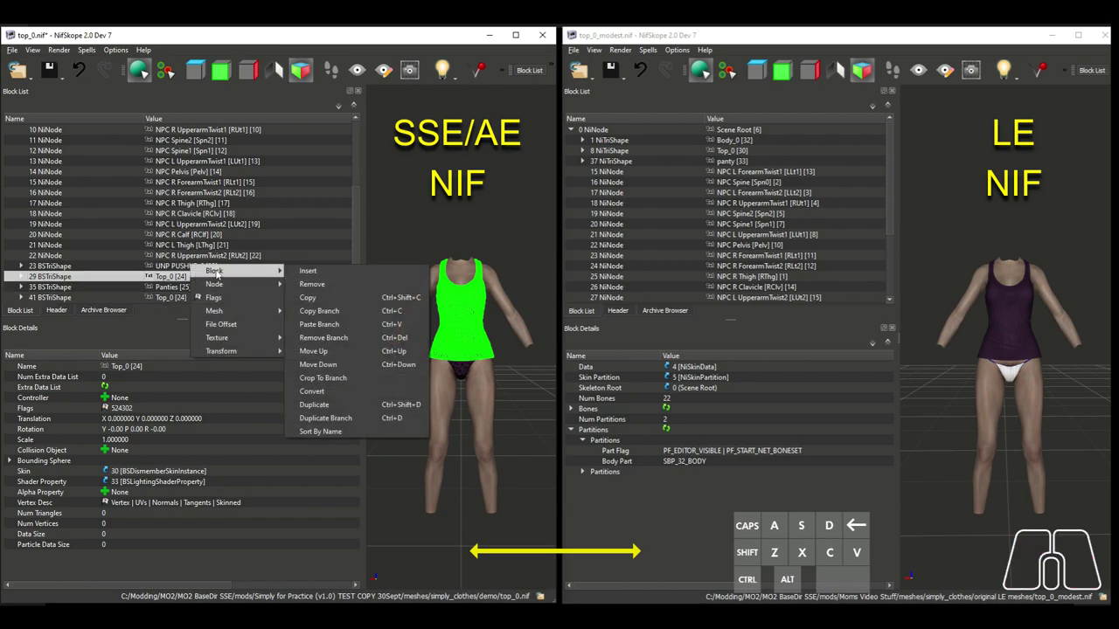
click(320, 337)
click(215, 330)
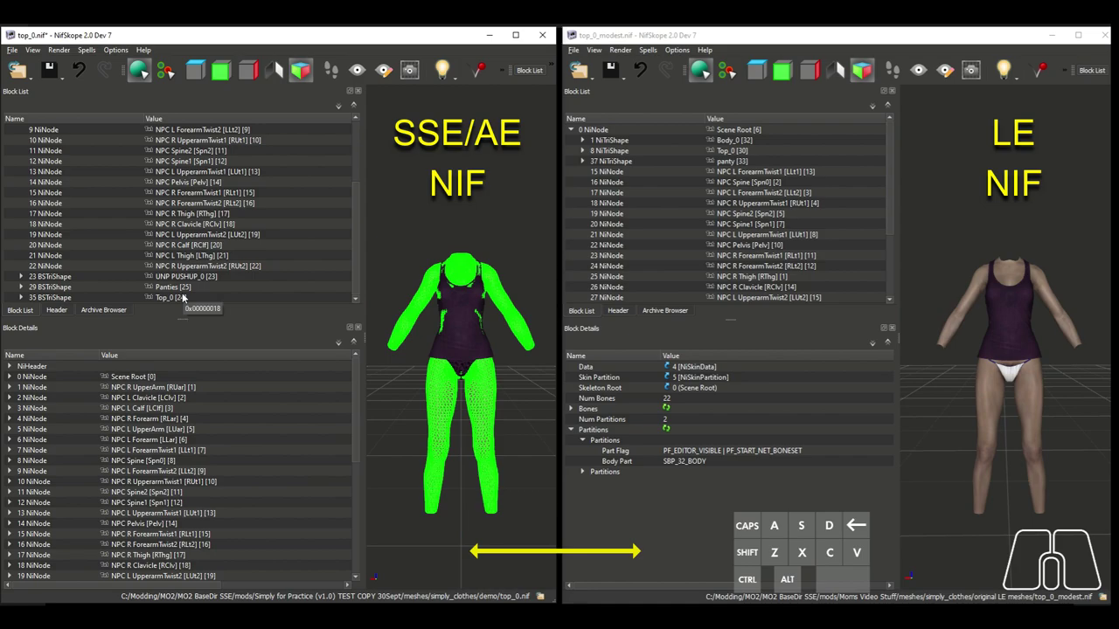
Repeat in the LE file: paste Top_0 under Scene Root and remove the original.
click(732, 152)
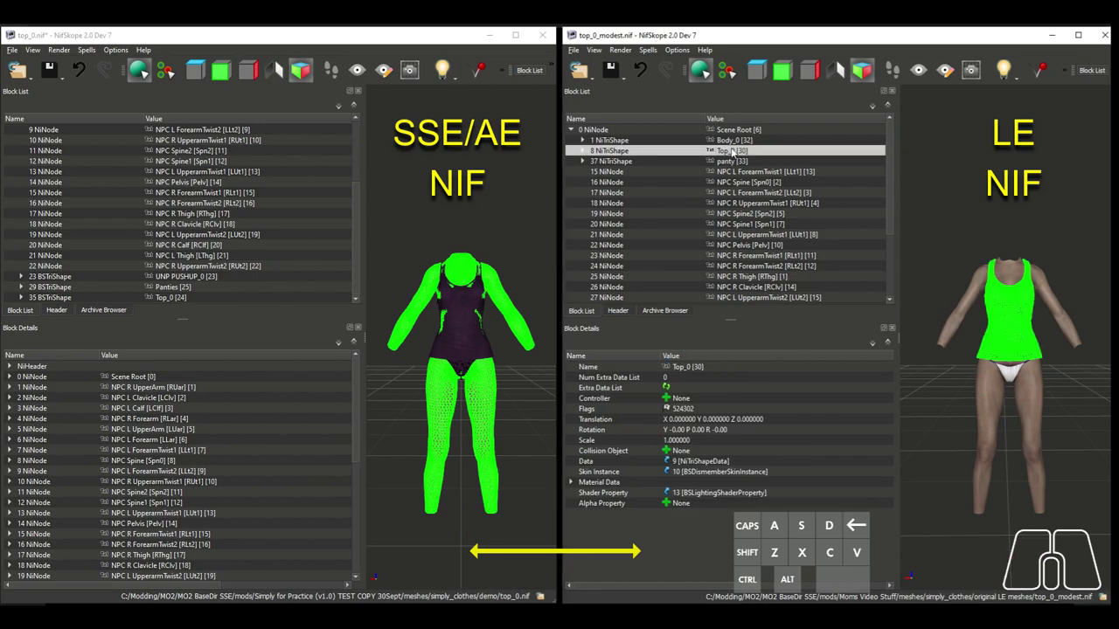
key(ctrl+c)
click(757, 130)
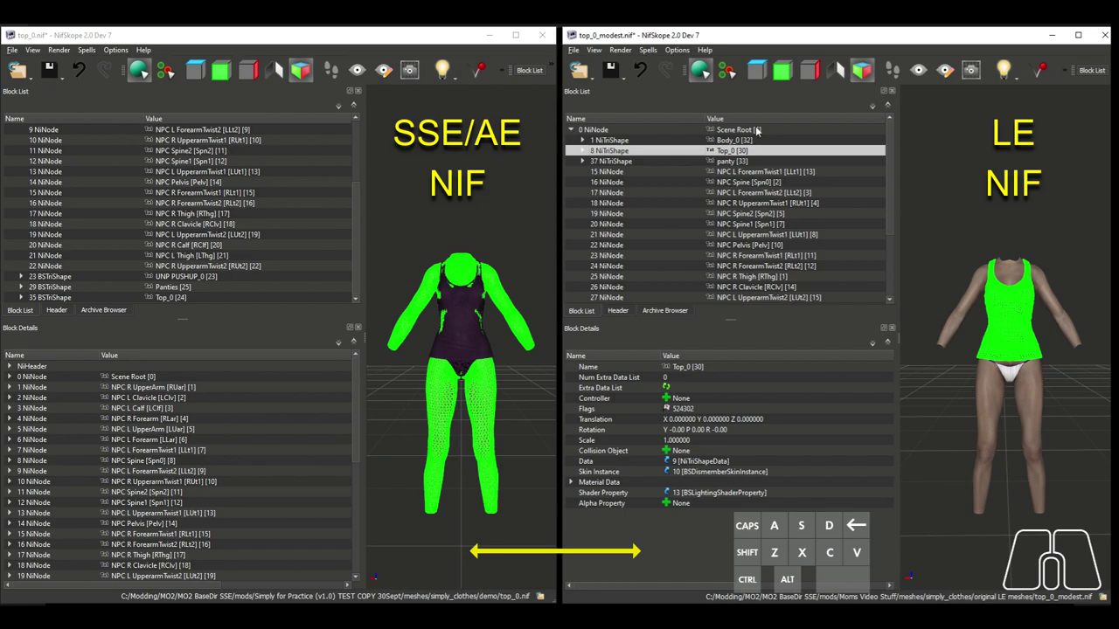
key(ctrl+v)
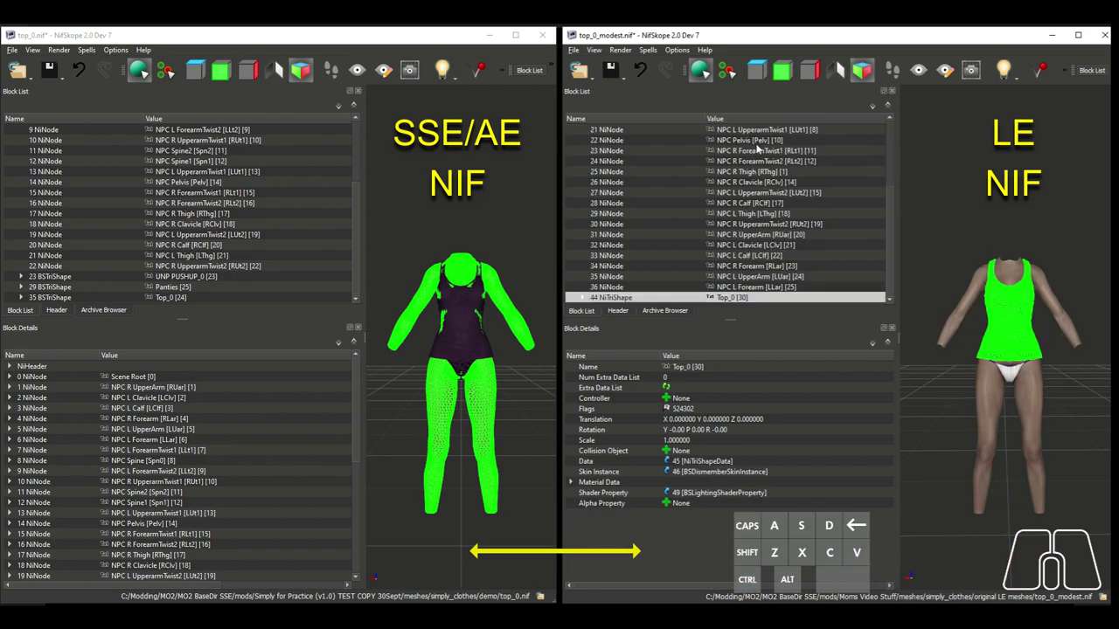
click(740, 152)
right_click(740, 151)
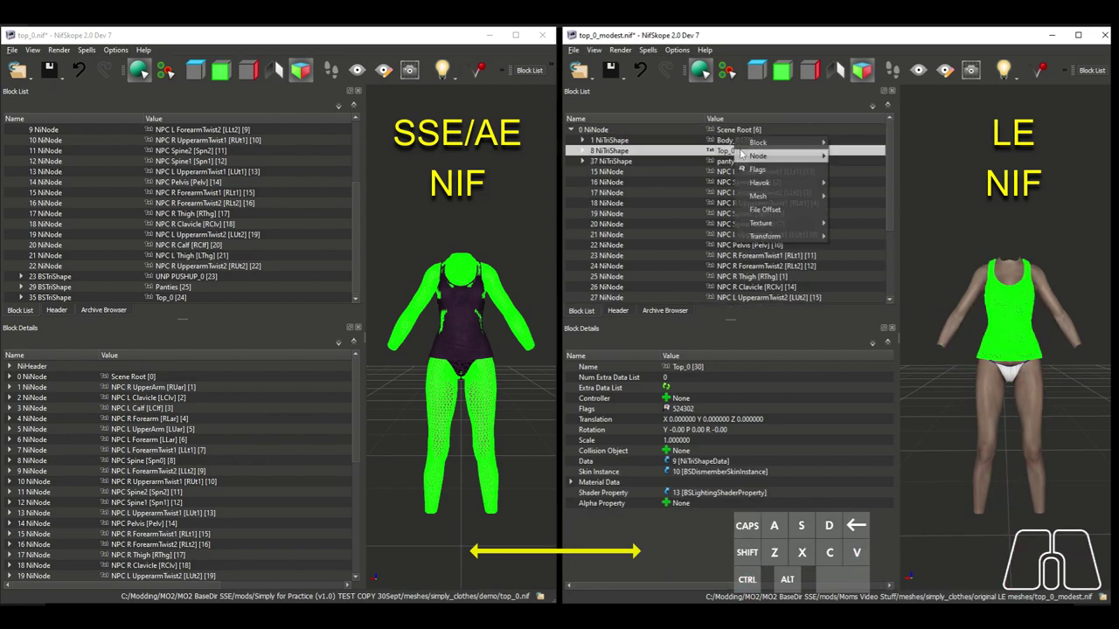
mouse_move(760, 143)
click(865, 210)
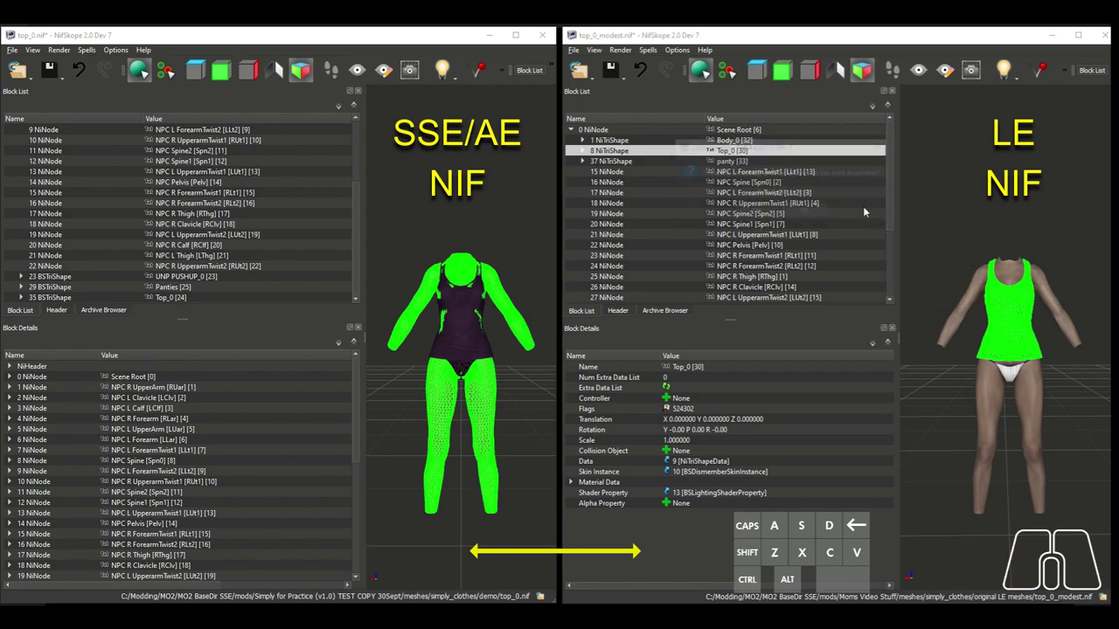
click(744, 213)
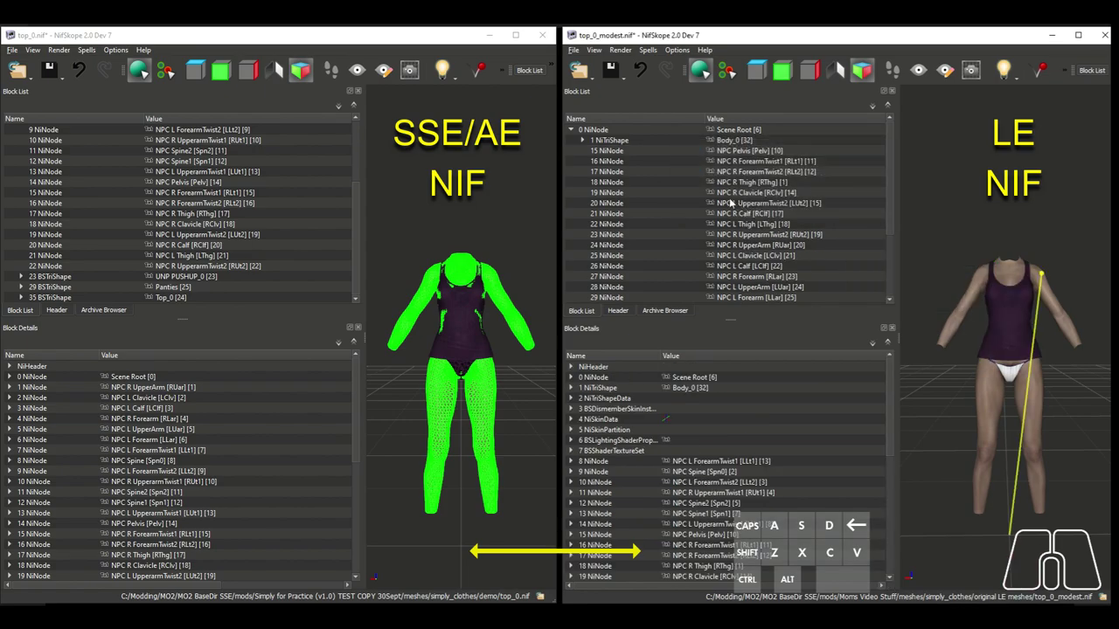
right_click(582, 145)
click(622, 203)
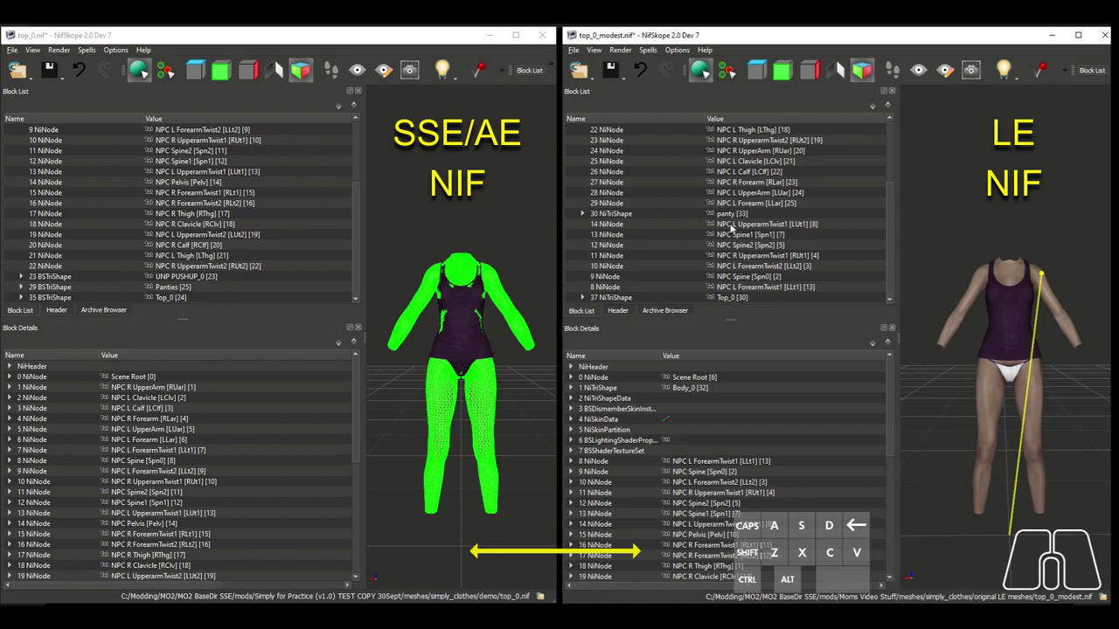
scroll(734, 298, up, 3)
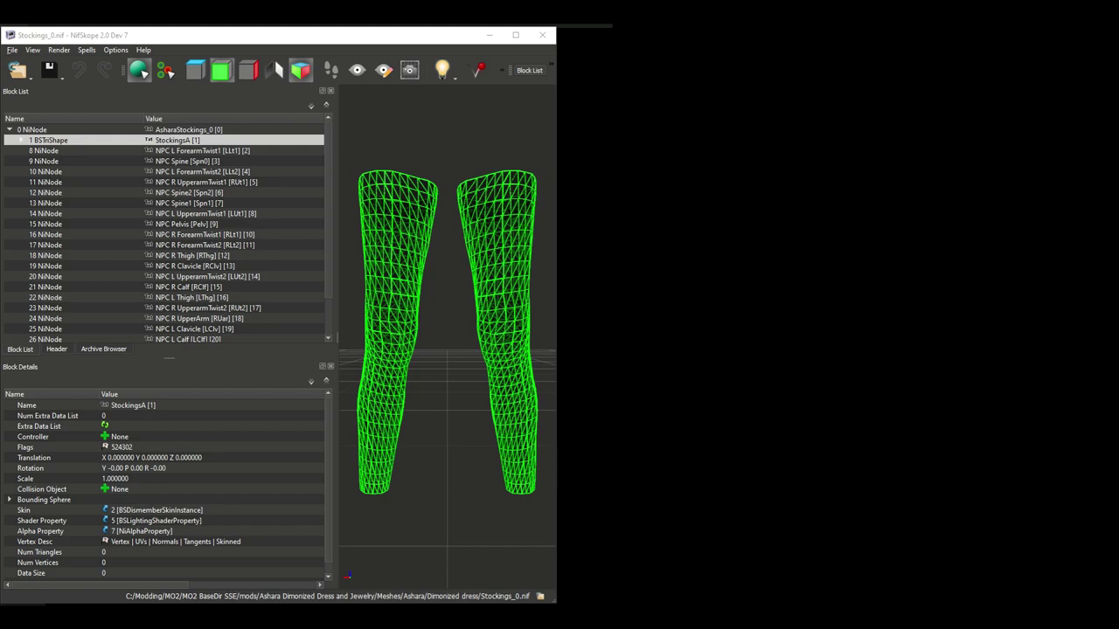
Browse Stockings_0.nif's header Strings list, then collapse it and return to the Block List.
click(250, 39)
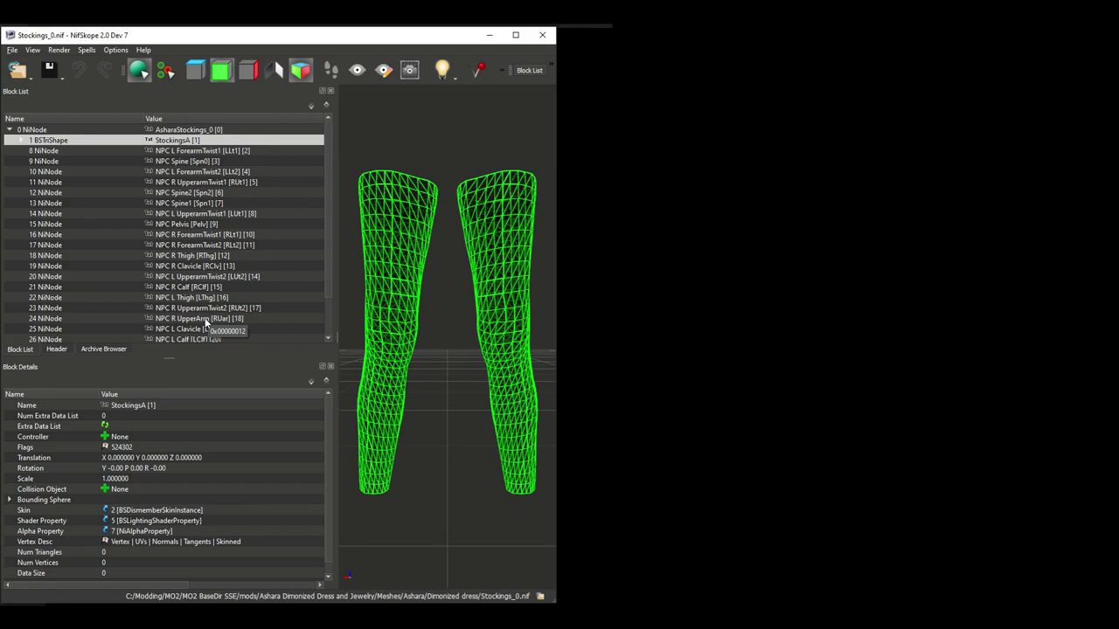
click(56, 349)
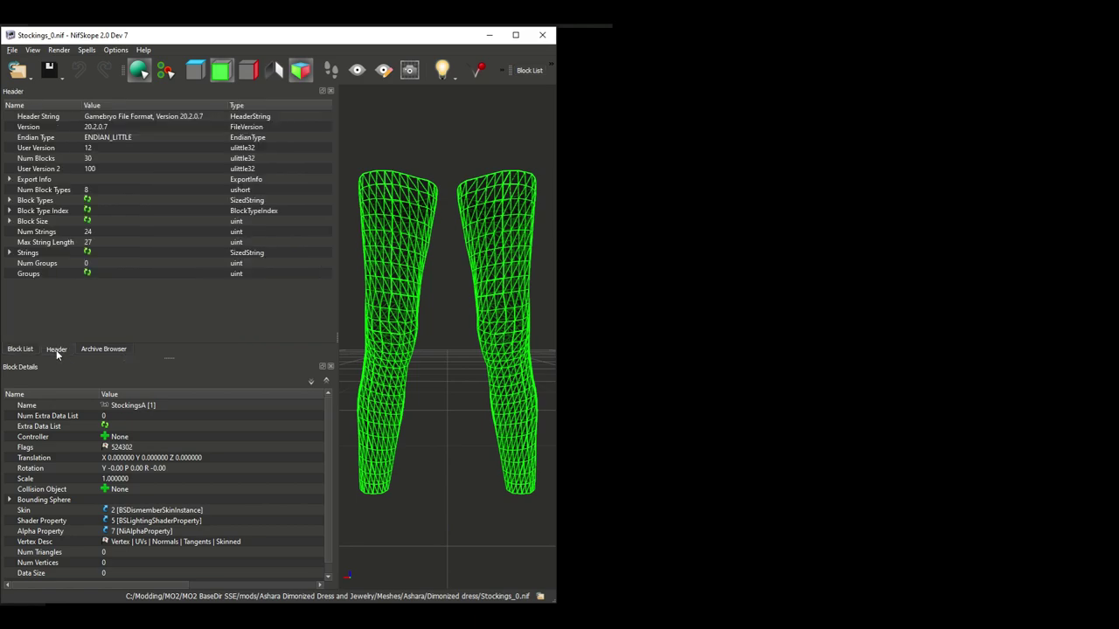
click(9, 254)
scroll(166, 253, down, 5)
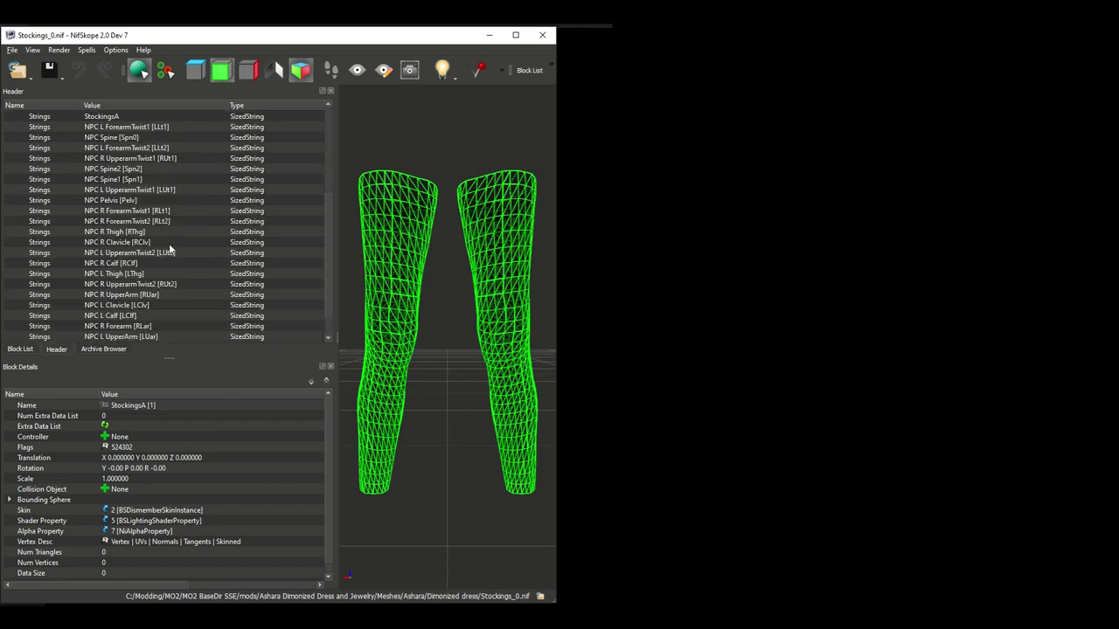
scroll(132, 232, up, 4)
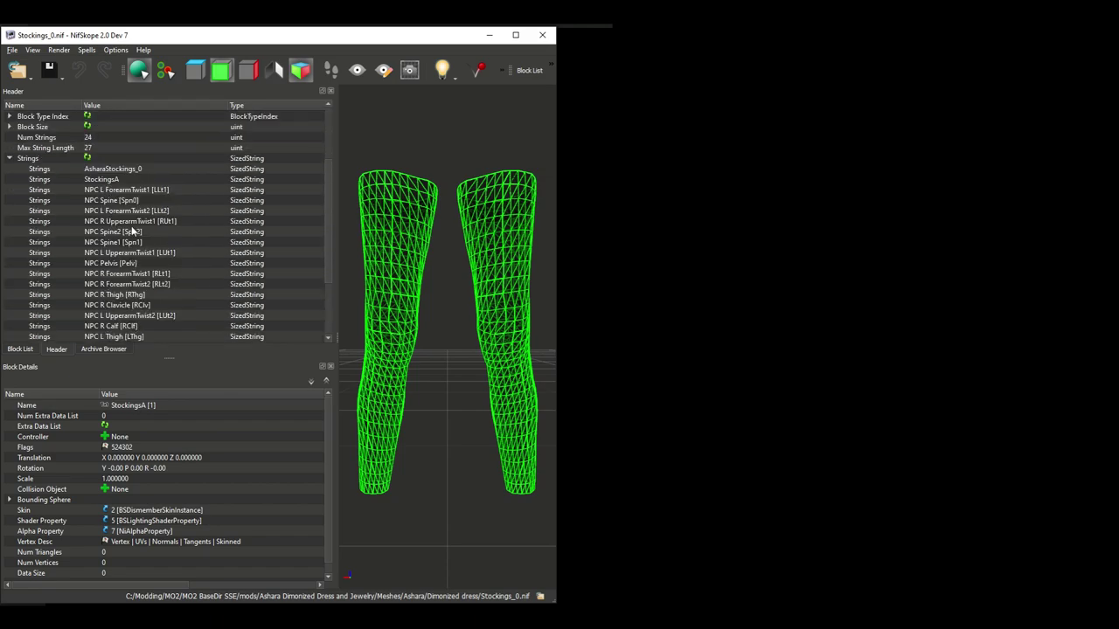
scroll(133, 232, up, 2)
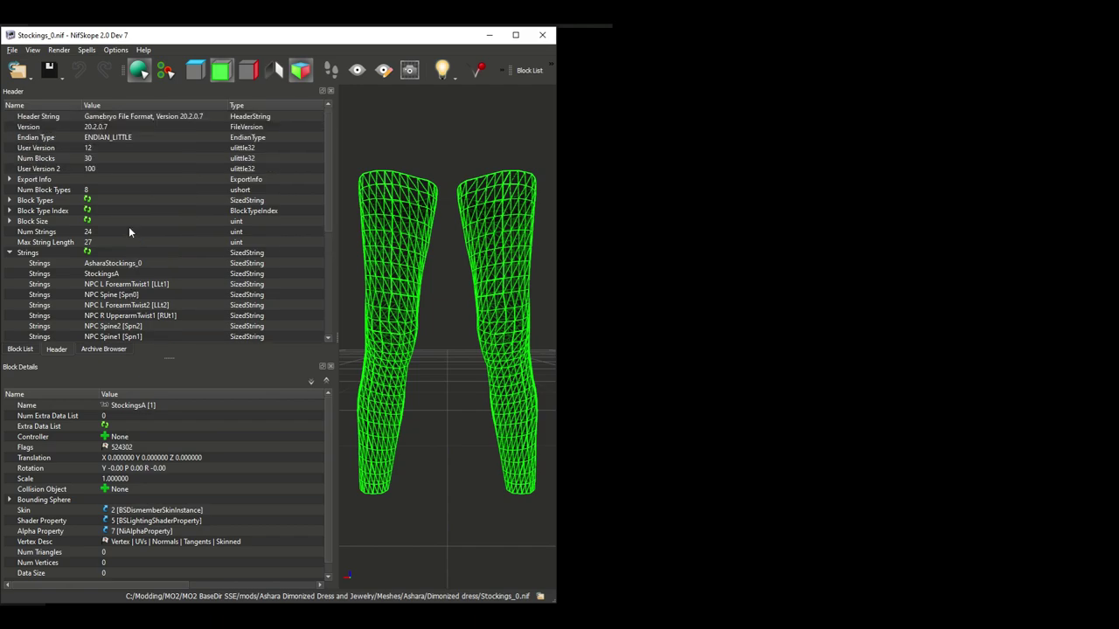
click(11, 253)
click(19, 350)
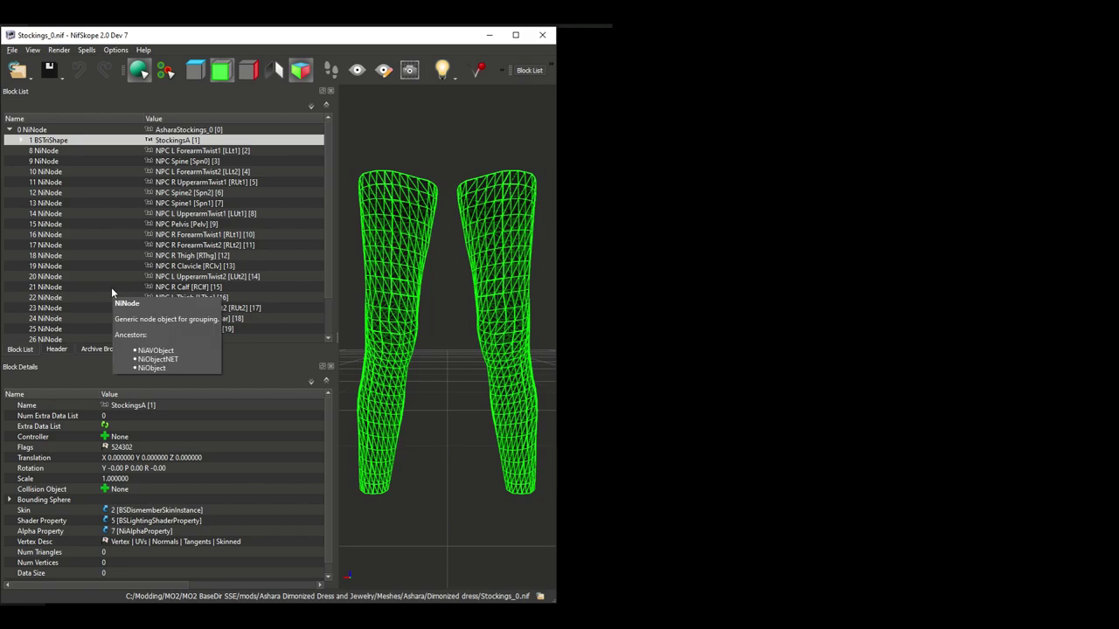
Run Remove Bogus Nodes on Stockings_0, deleting its 17 unused bone nodes.
click(86, 50)
mouse_move(115, 119)
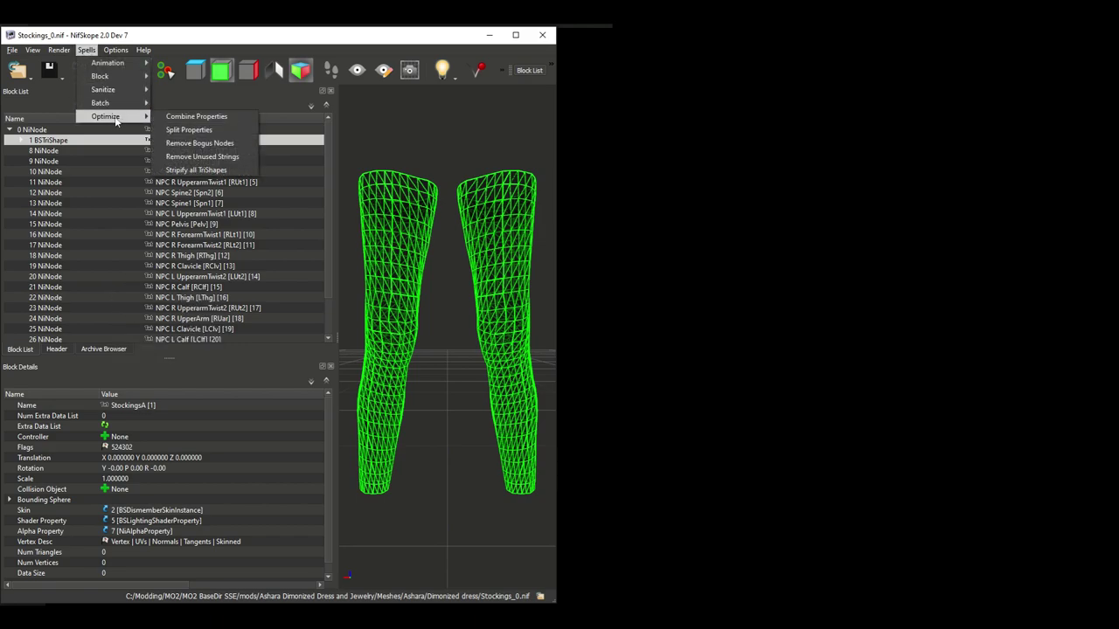
click(206, 145)
drag(146, 26, 369, 230)
click(315, 293)
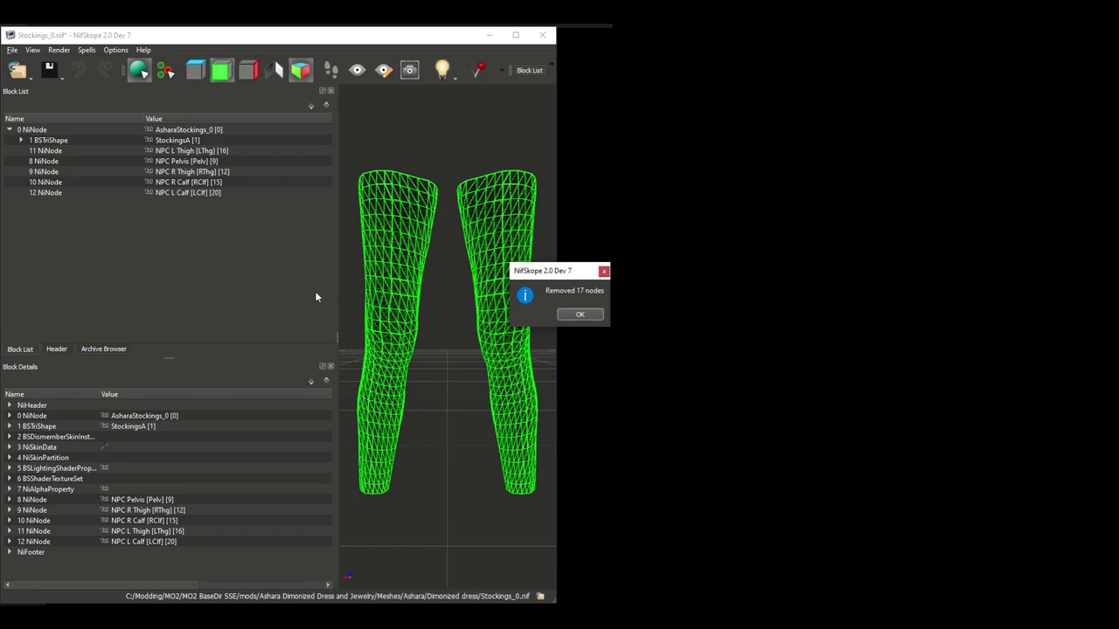
drag(537, 271, 271, 251)
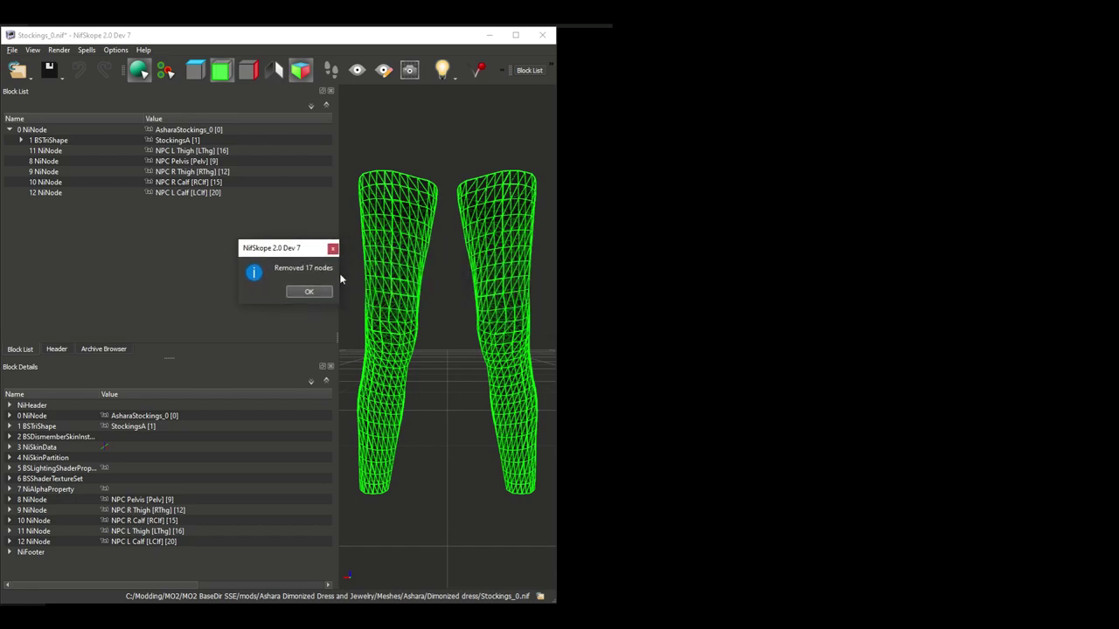
click(308, 291)
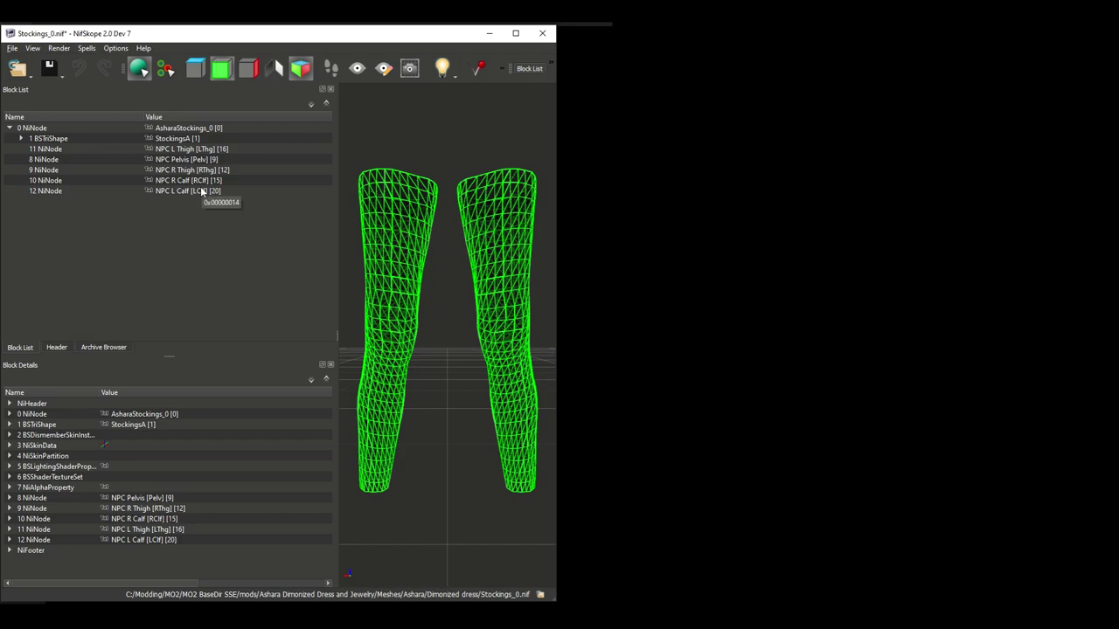
Run Remove Unused Strings, removing 17 strings and leaving a 7-entry string table.
click(87, 48)
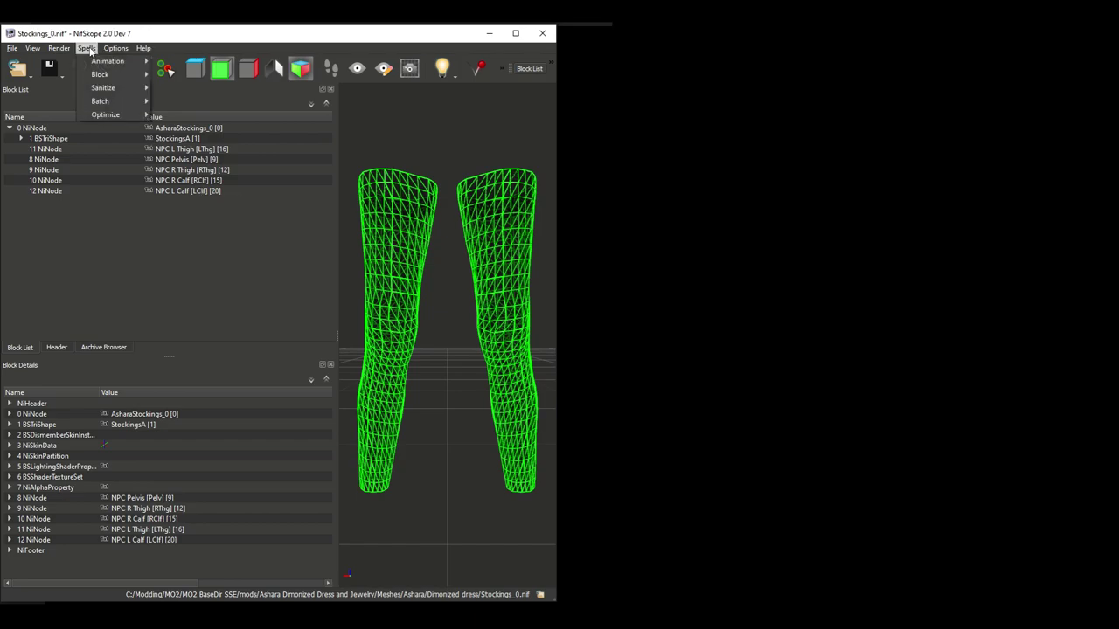
mouse_move(115, 115)
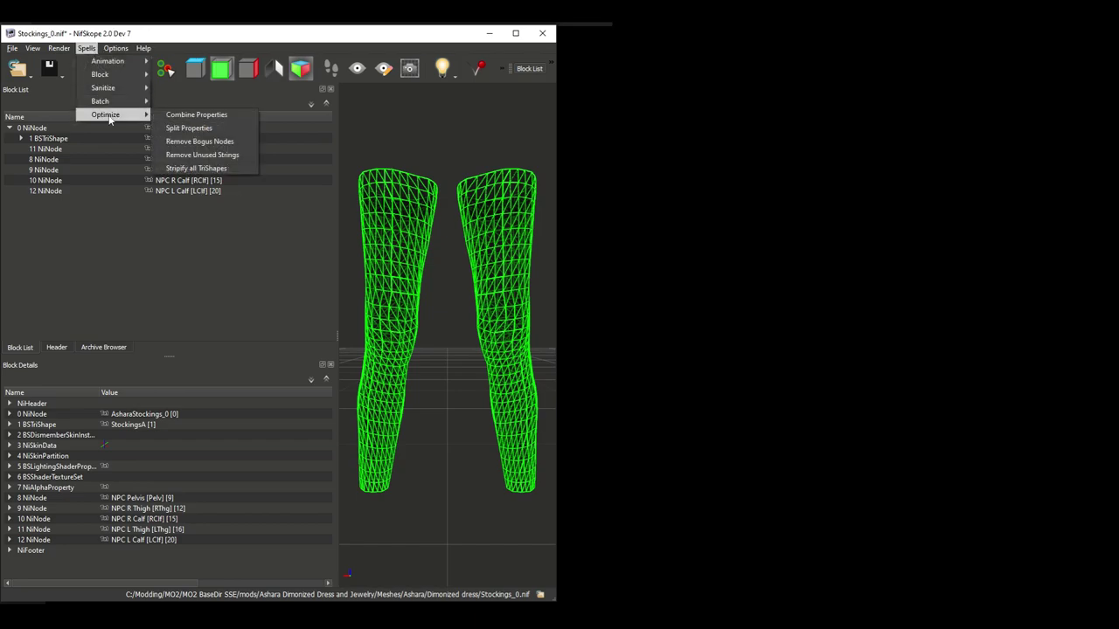
click(240, 156)
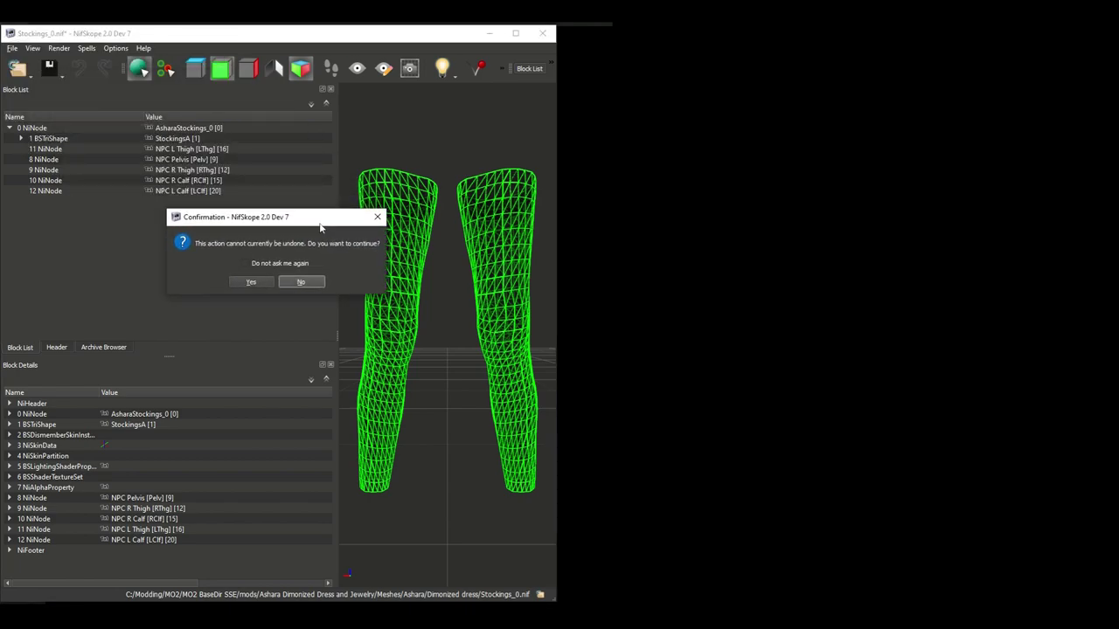
click(238, 283)
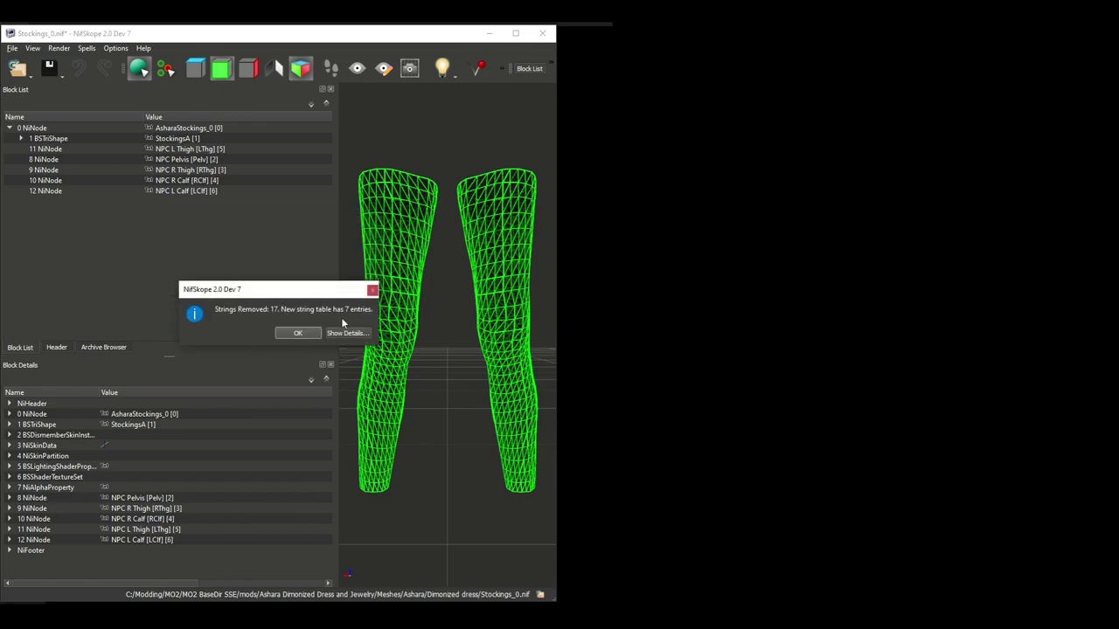
click(298, 333)
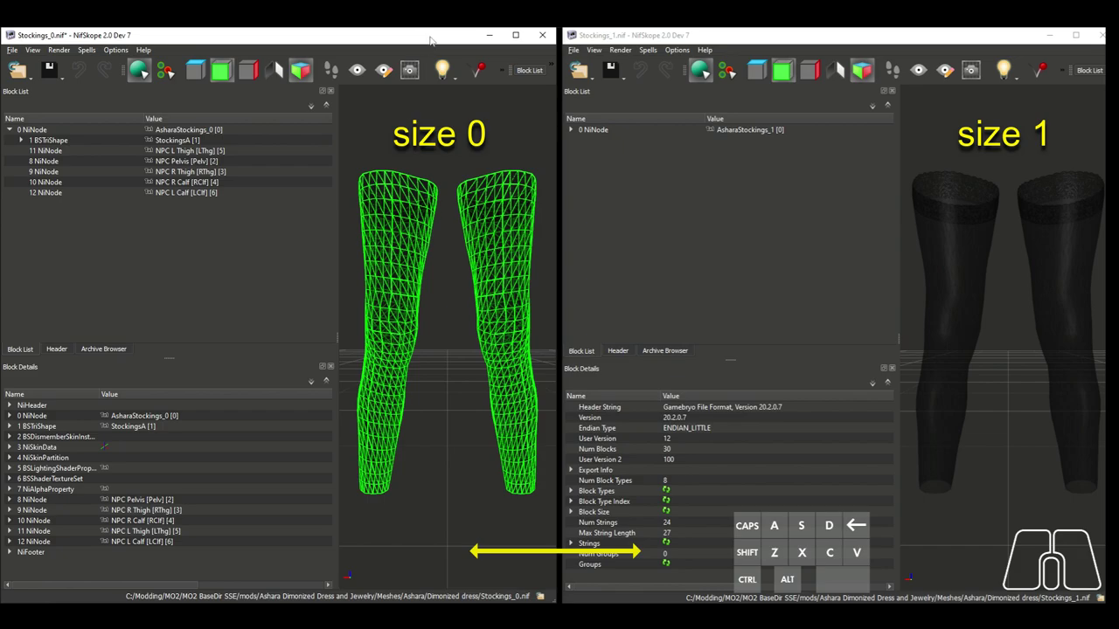
Expand Stockings_1's root node and run Remove Bogus Nodes on it.
click(571, 129)
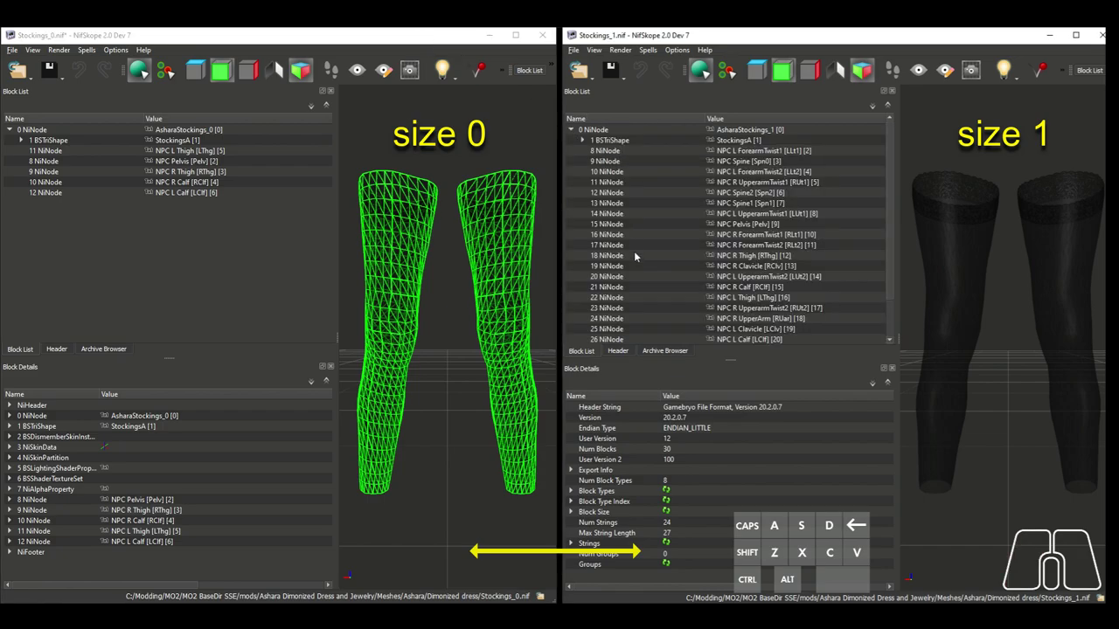
click(651, 51)
mouse_move(669, 116)
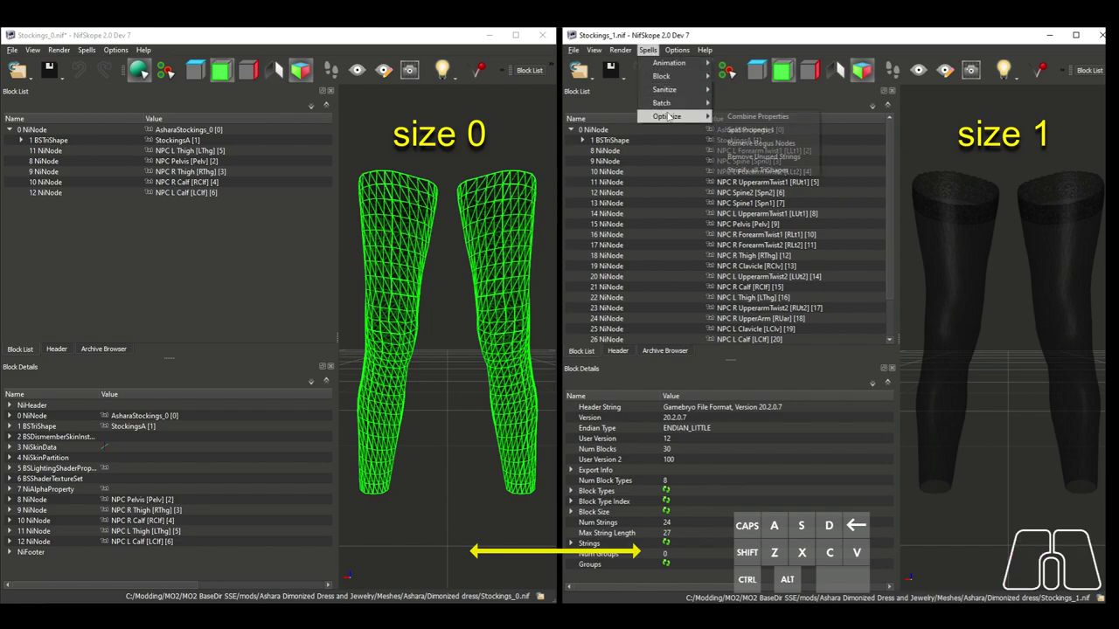
click(757, 142)
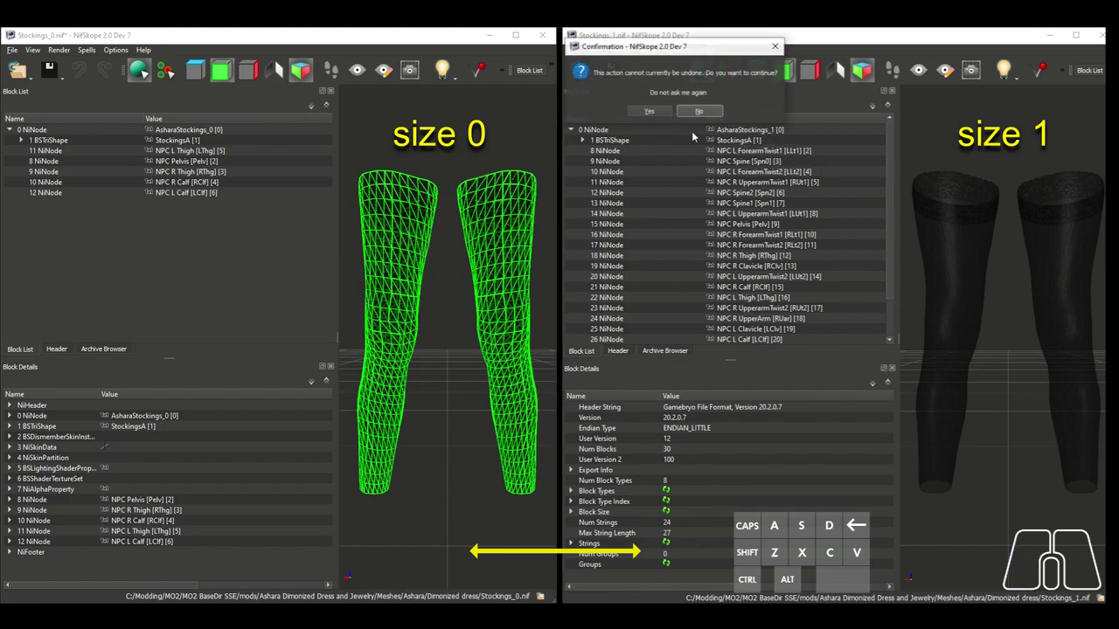
click(650, 113)
click(582, 314)
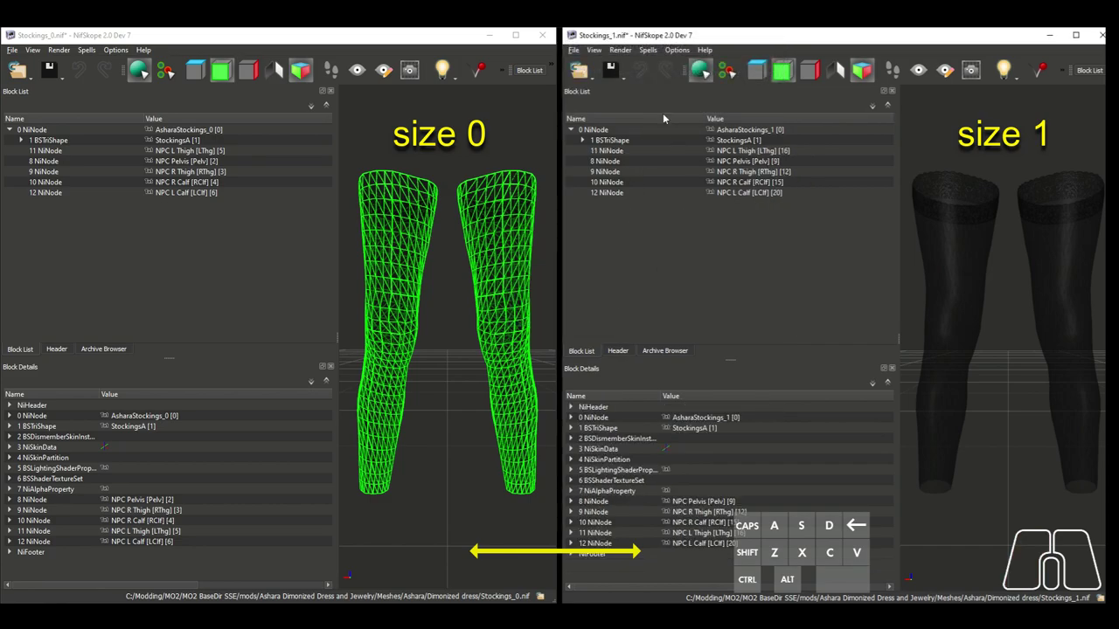
Run Remove Unused Strings on Stockings_1.
click(649, 50)
mouse_move(667, 123)
click(773, 162)
click(651, 111)
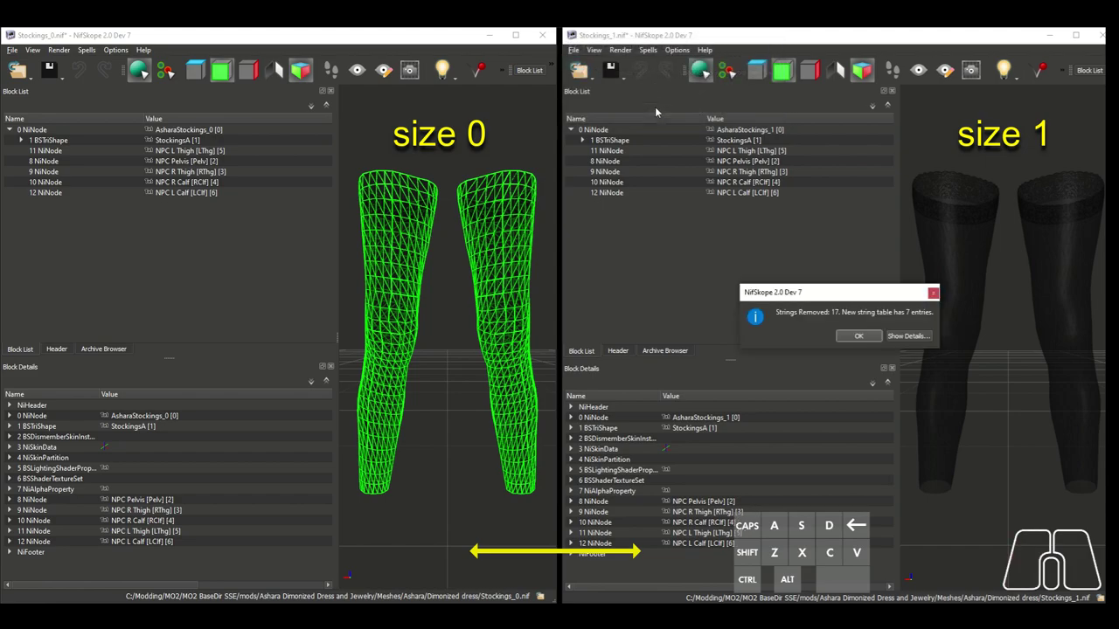
click(857, 337)
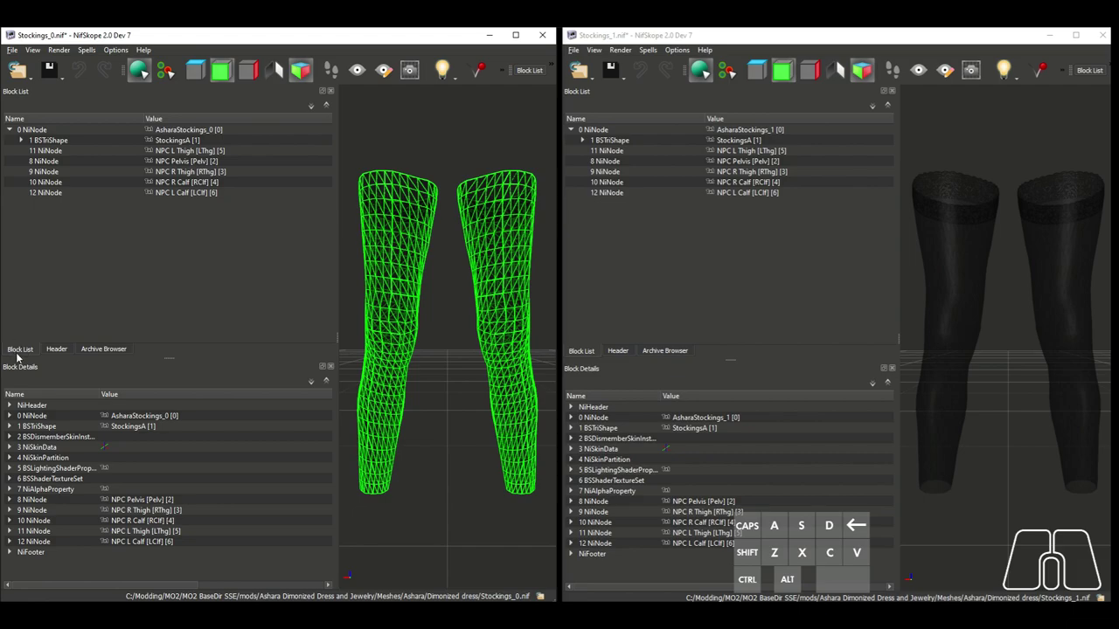
double_click(196, 129)
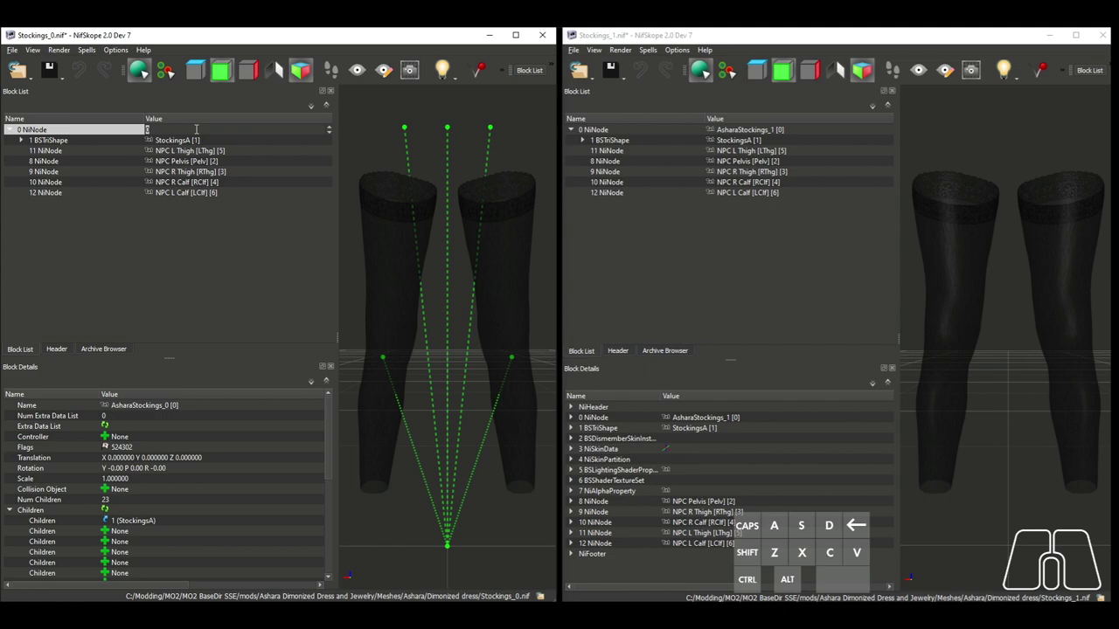
text(1)
key(Return)
double_click(196, 129)
text(2)
key(Return)
double_click(196, 130)
text(0)
key(Return)
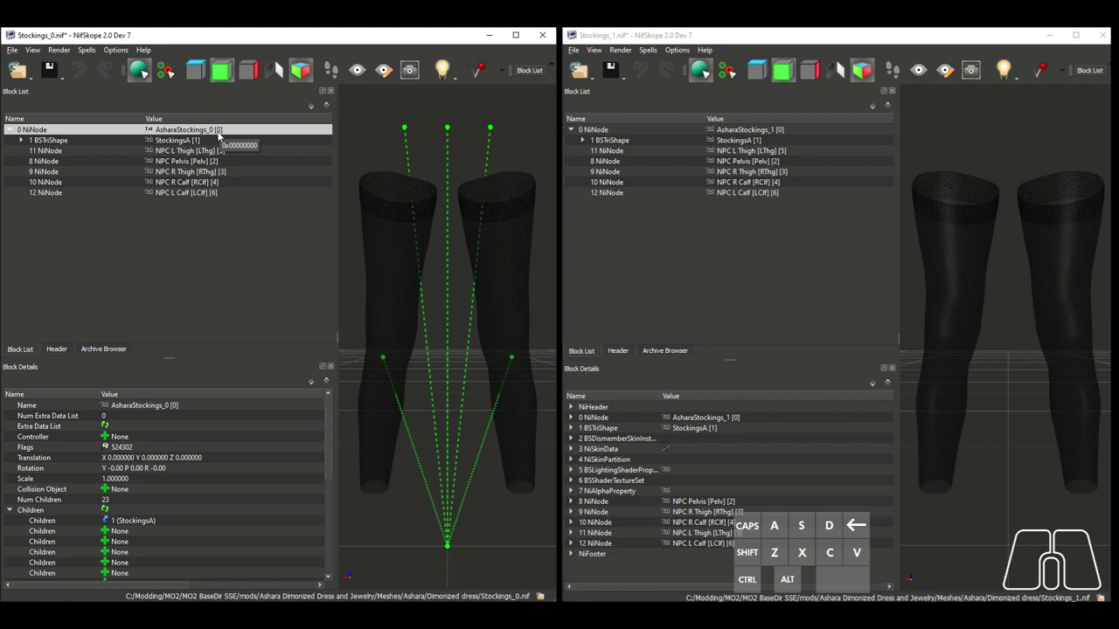
click(198, 142)
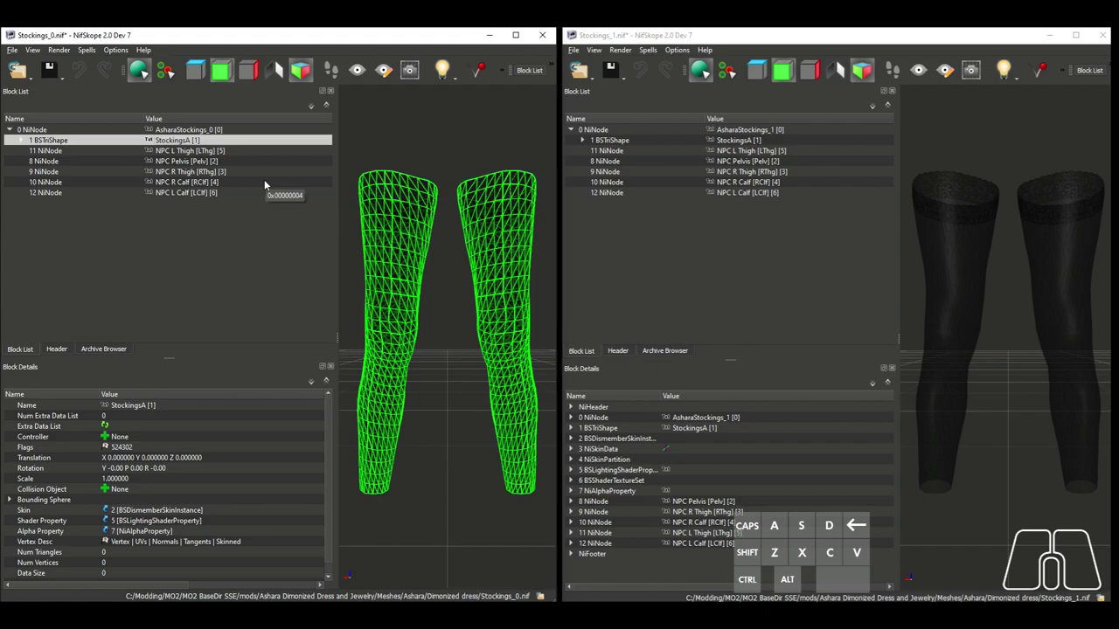
In Stockings_0's header strings, change the first entry to 'Scene Root' and the second to 'AsharaStockings_0'.
click(56, 348)
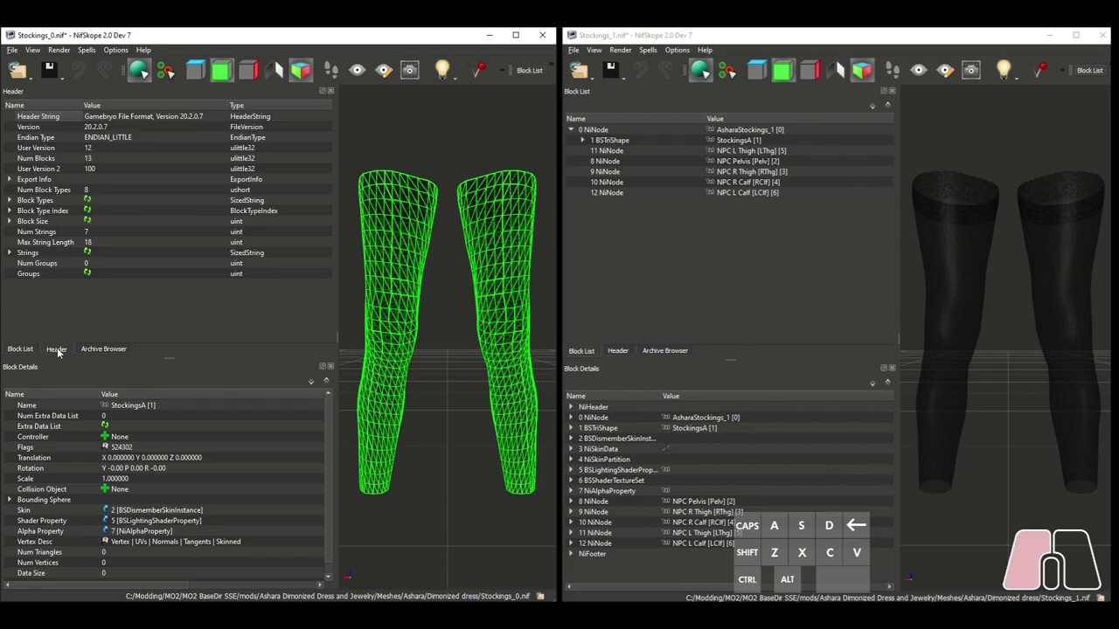
click(10, 252)
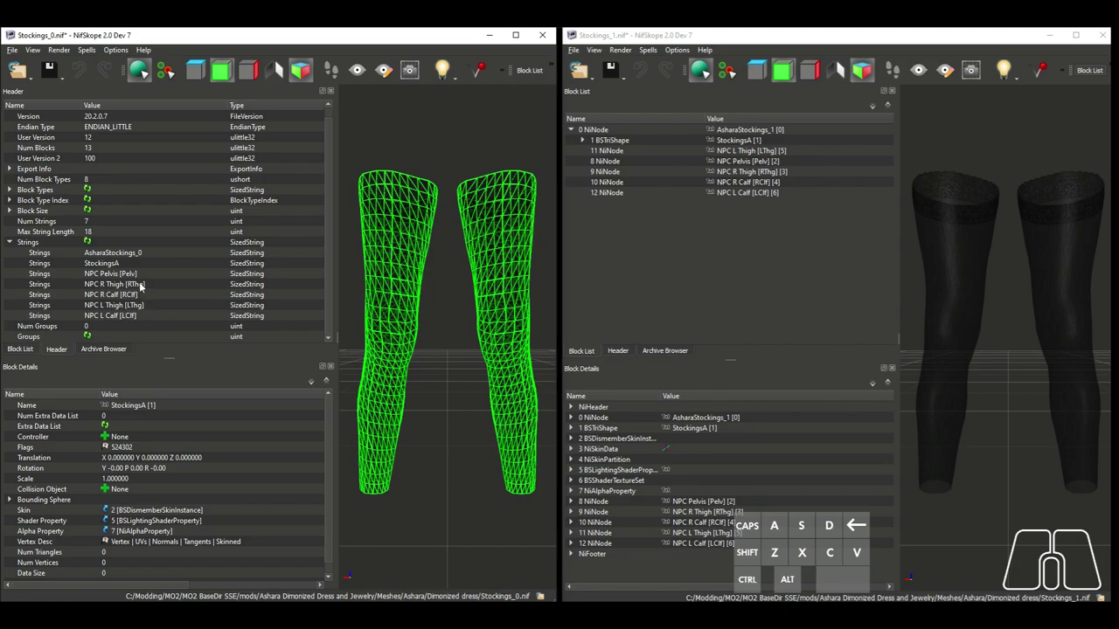
double_click(115, 251)
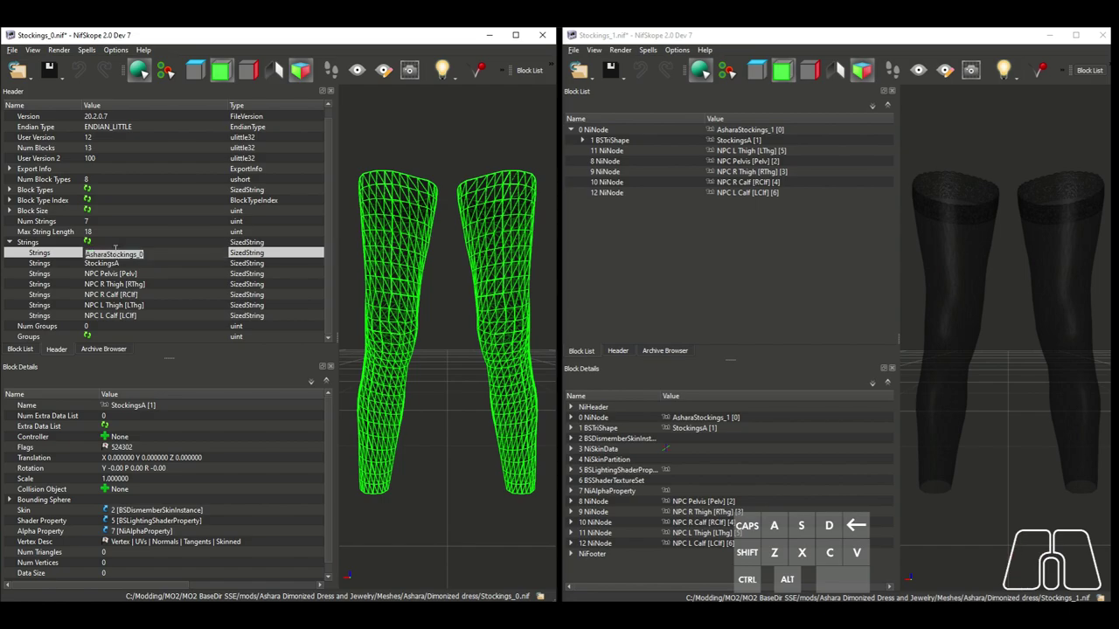
text(Scene Root)
key(Return)
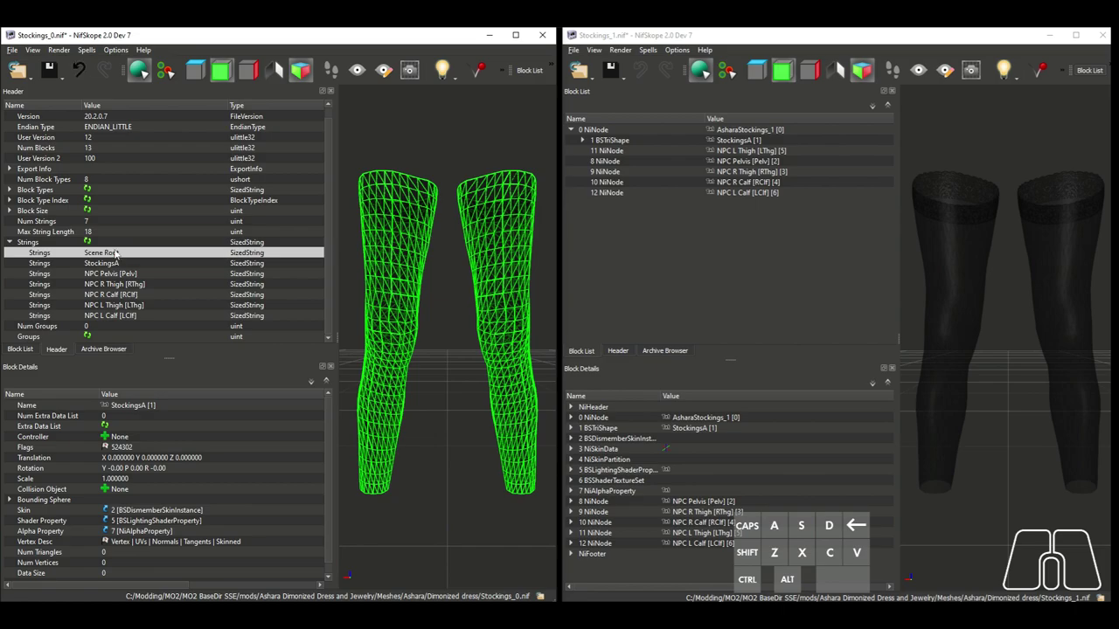
double_click(111, 265)
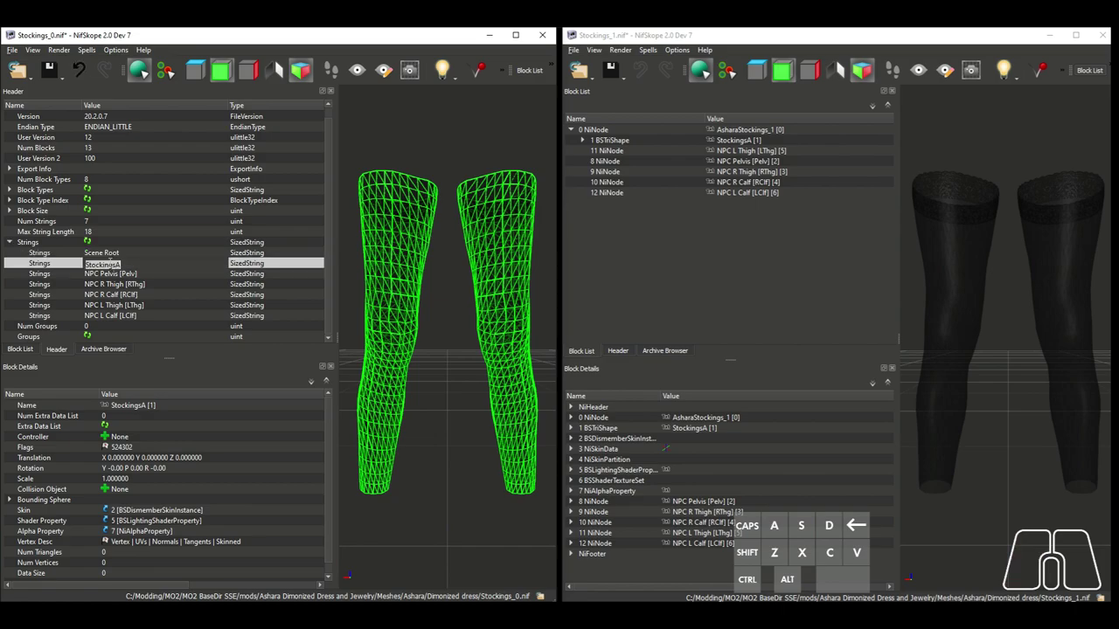
text(AsharaStockings)
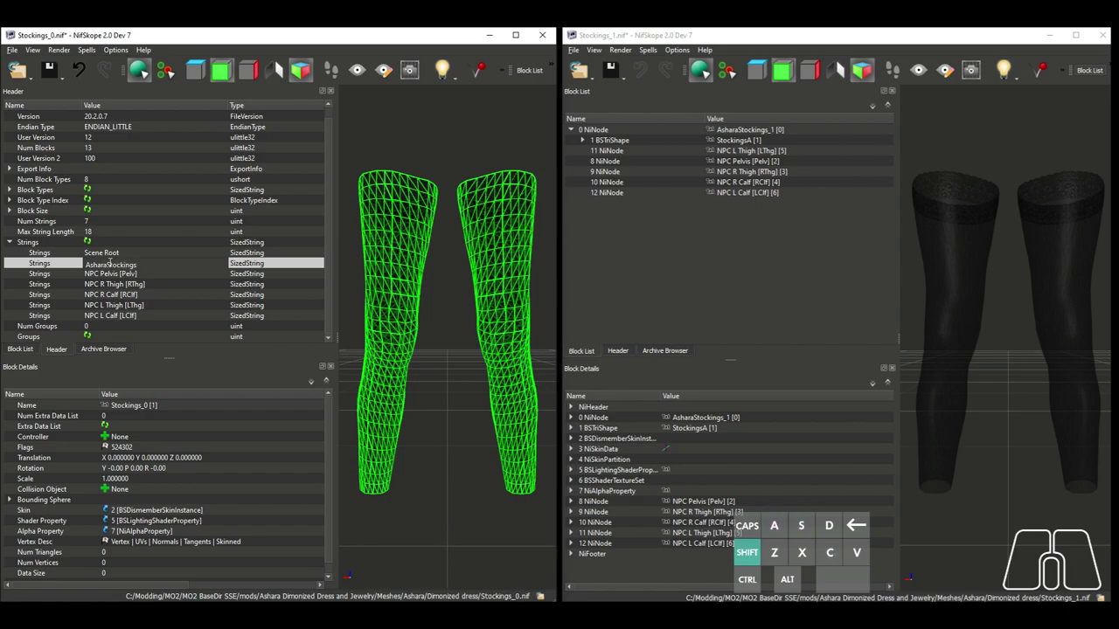
text(_0)
key(Return)
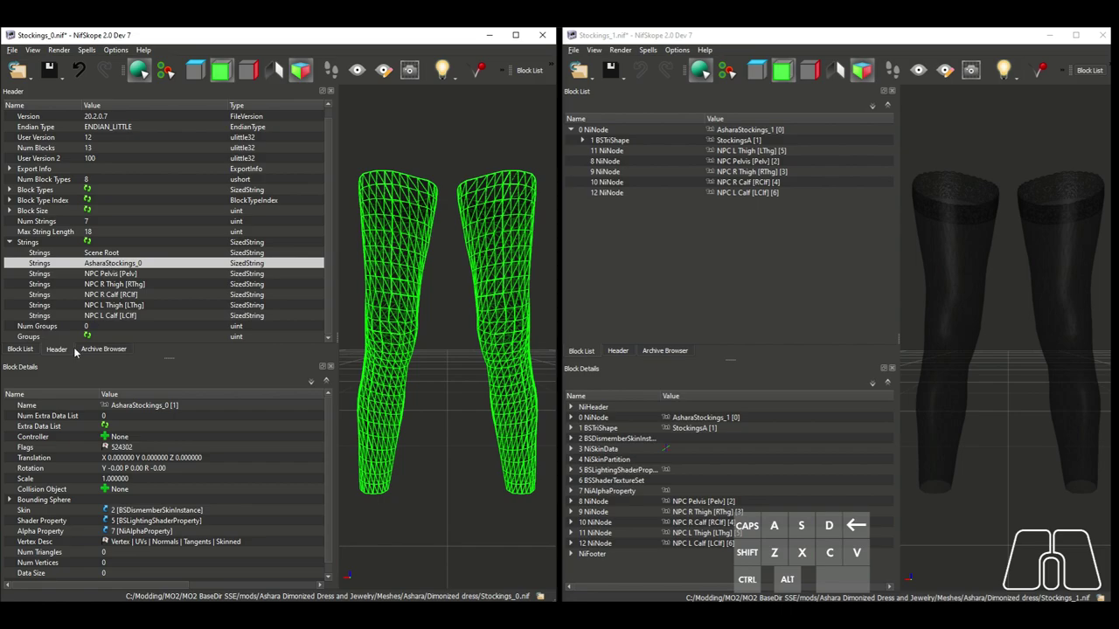
Verify in Stockings_0's block list that the nodes read Scene Root and AsharaStockings_0.
click(20, 350)
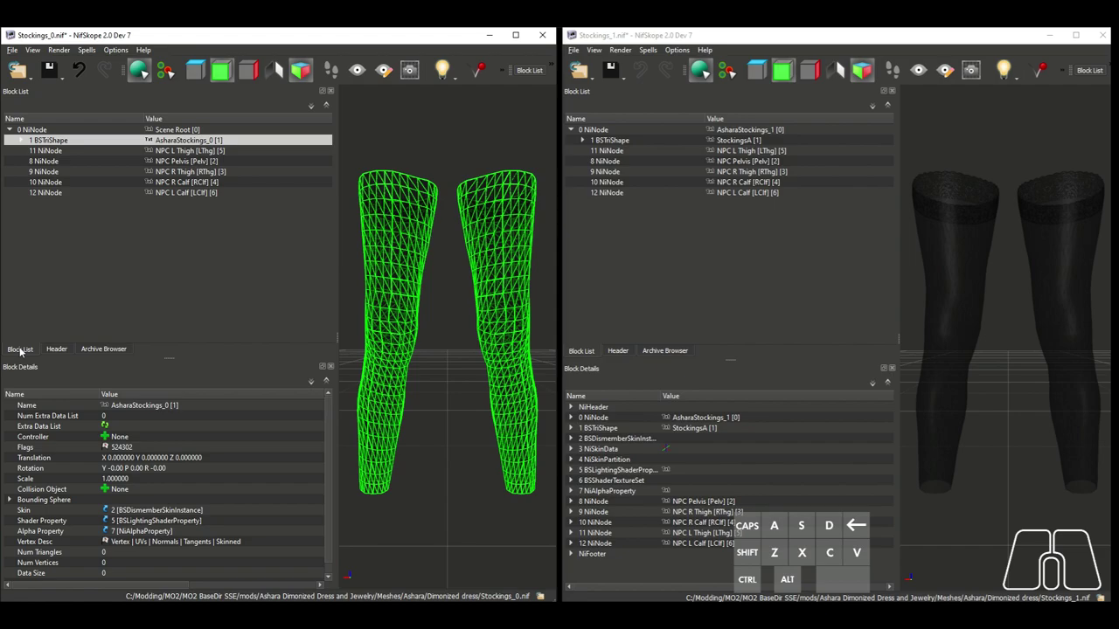
click(200, 129)
click(233, 141)
Set Stockings_1's header strings to 'Scene Root' and 'AsharaStockings_1', then select the renamed shape.
click(618, 351)
click(571, 244)
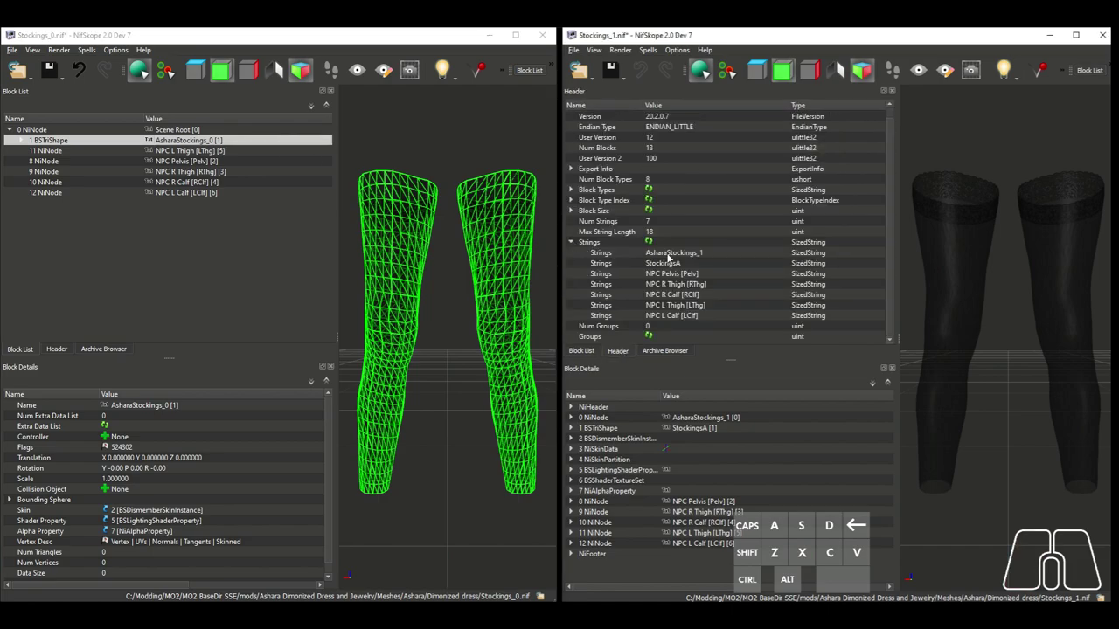
double_click(668, 254)
text(Scene Root)
key(Return)
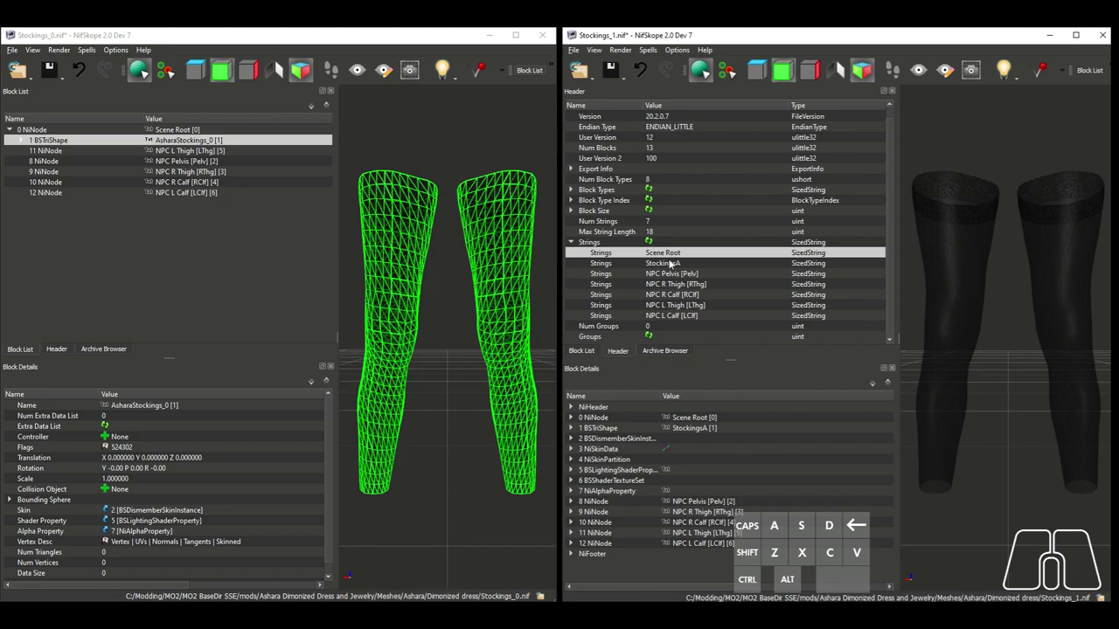
double_click(671, 263)
text(AsharaStockings_)
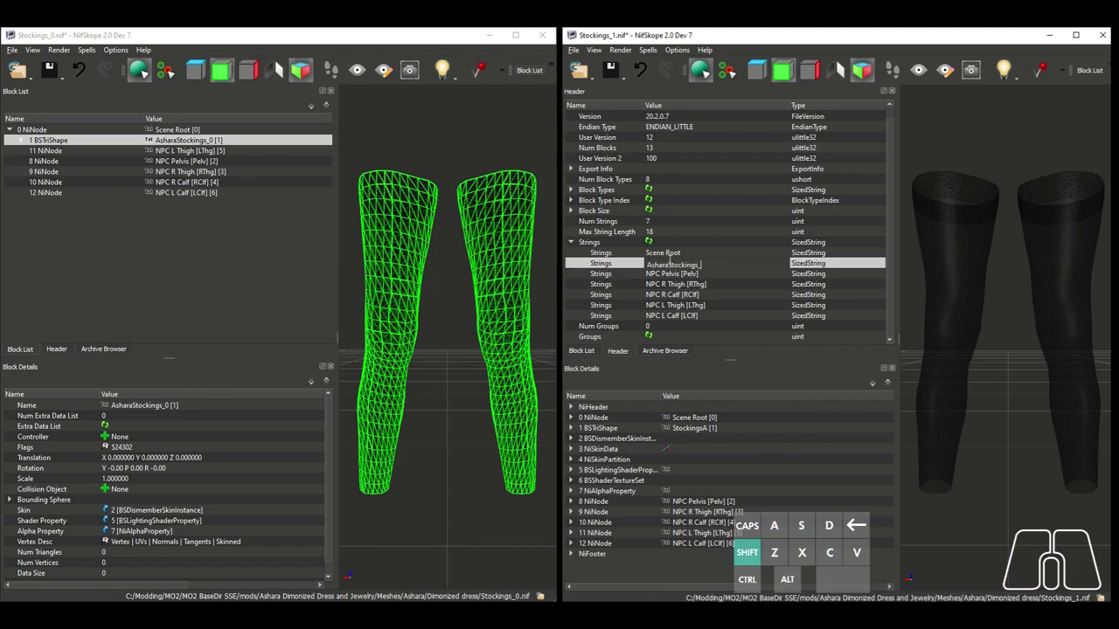
text(1)
key(Return)
click(581, 351)
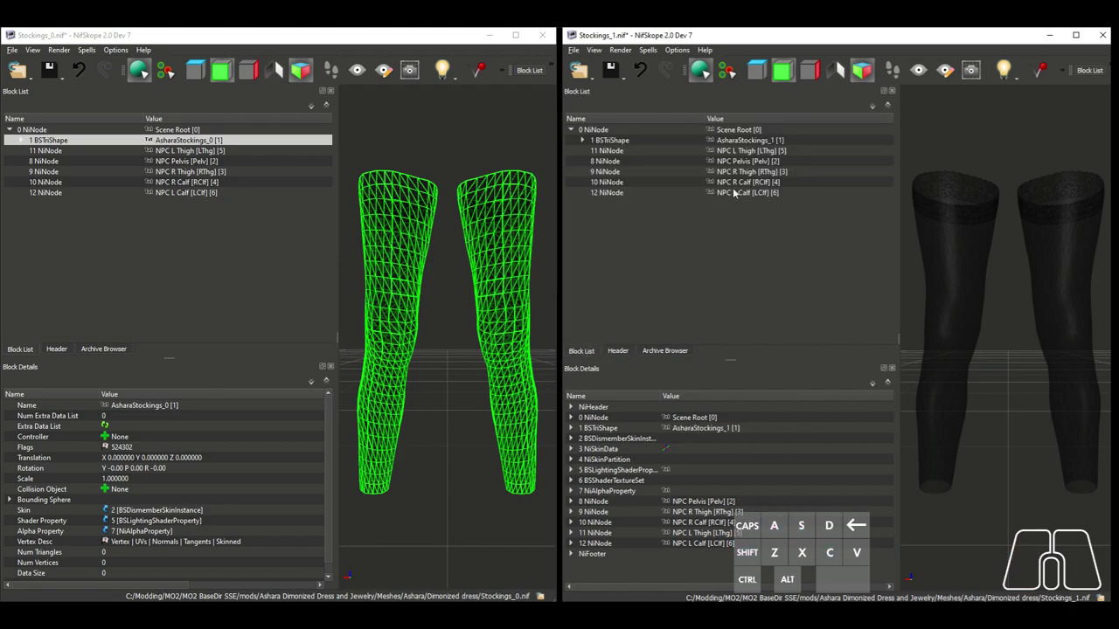
click(757, 141)
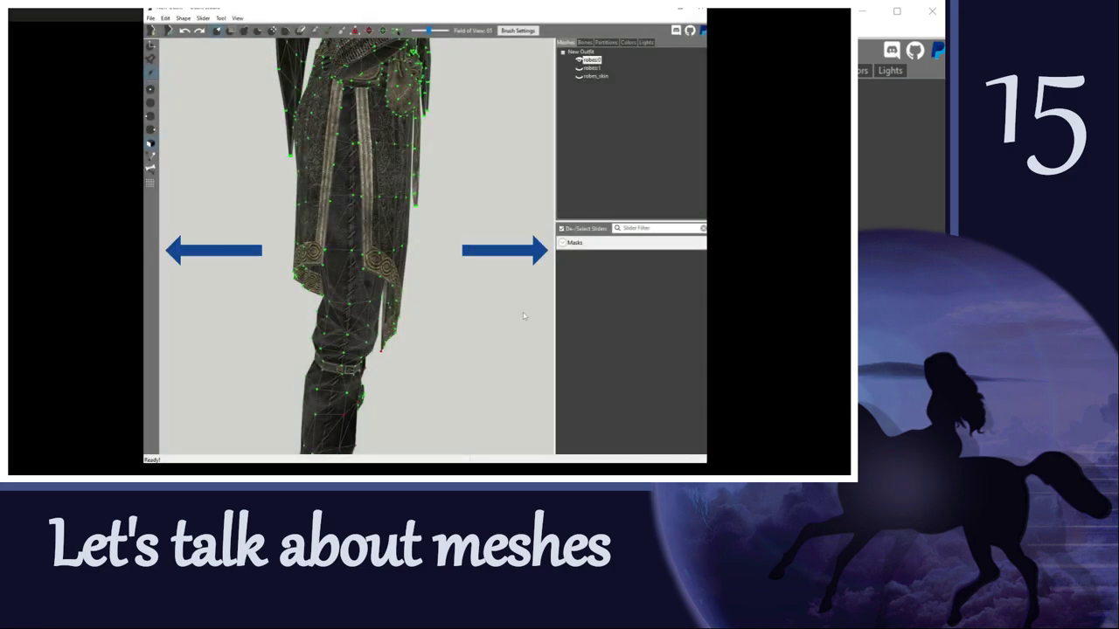
Orbit the OriginalSimplyPants_0 trousers to front and side views to inspect the thigh band.
right_drag(524, 316, 356, 307)
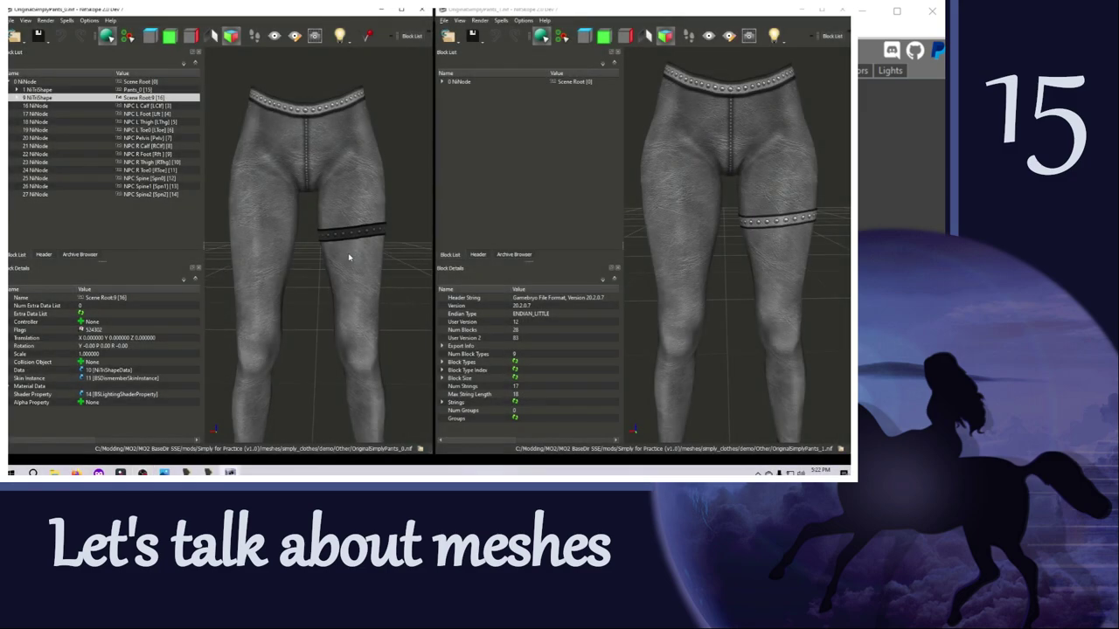
mouse_move(349, 253)
mouse_down()
mouse_move(375, 256)
mouse_move(239, 252)
mouse_move(350, 254)
mouse_up()
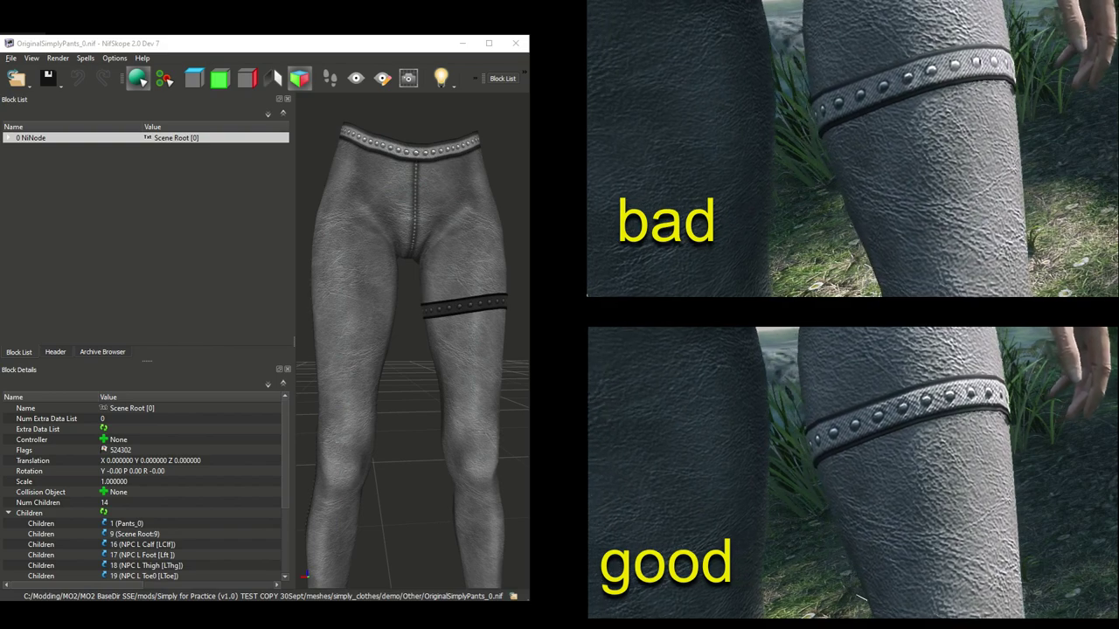
Recalculate the face normals of the pants' studded thigh band mesh.
click(273, 49)
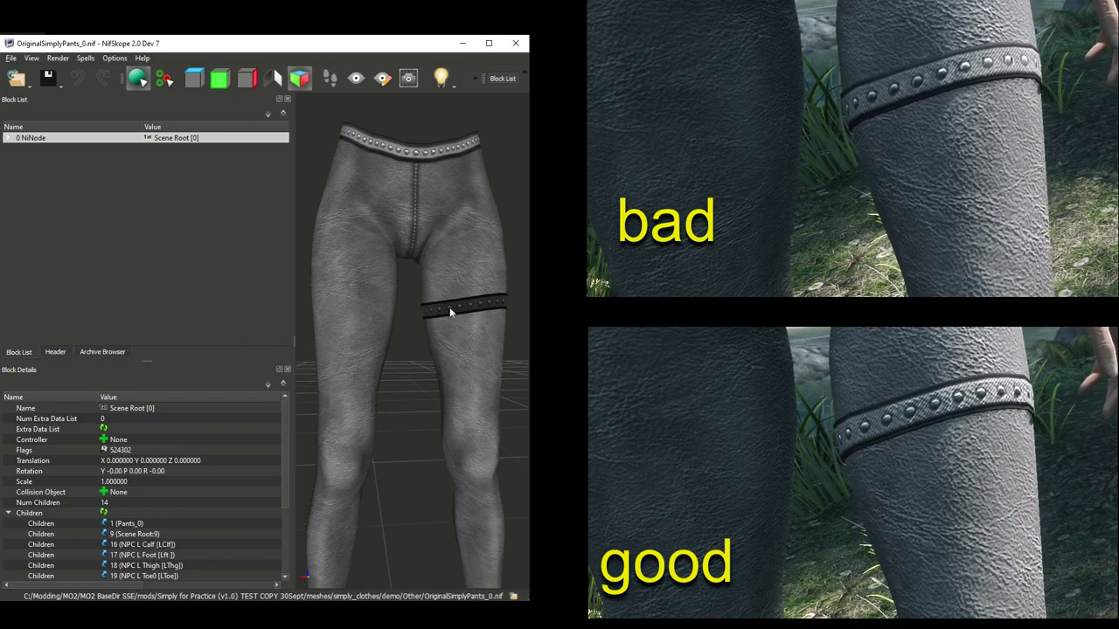
mouse_move(481, 342)
mouse_down()
mouse_move(425, 349)
mouse_move(284, 338)
mouse_move(490, 342)
mouse_move(475, 347)
mouse_up()
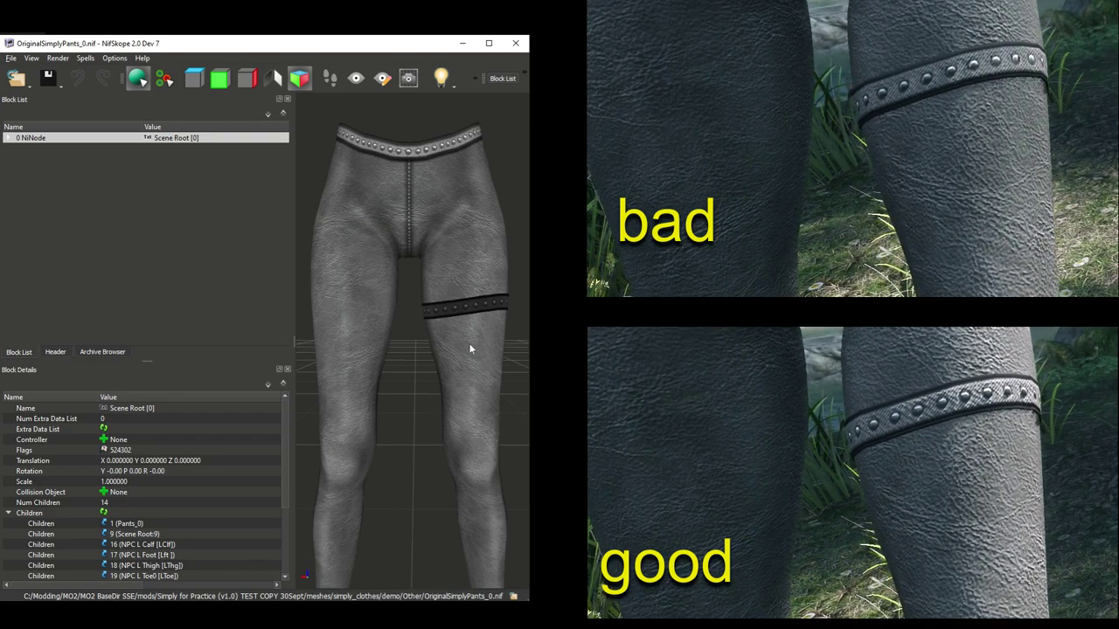
click(468, 312)
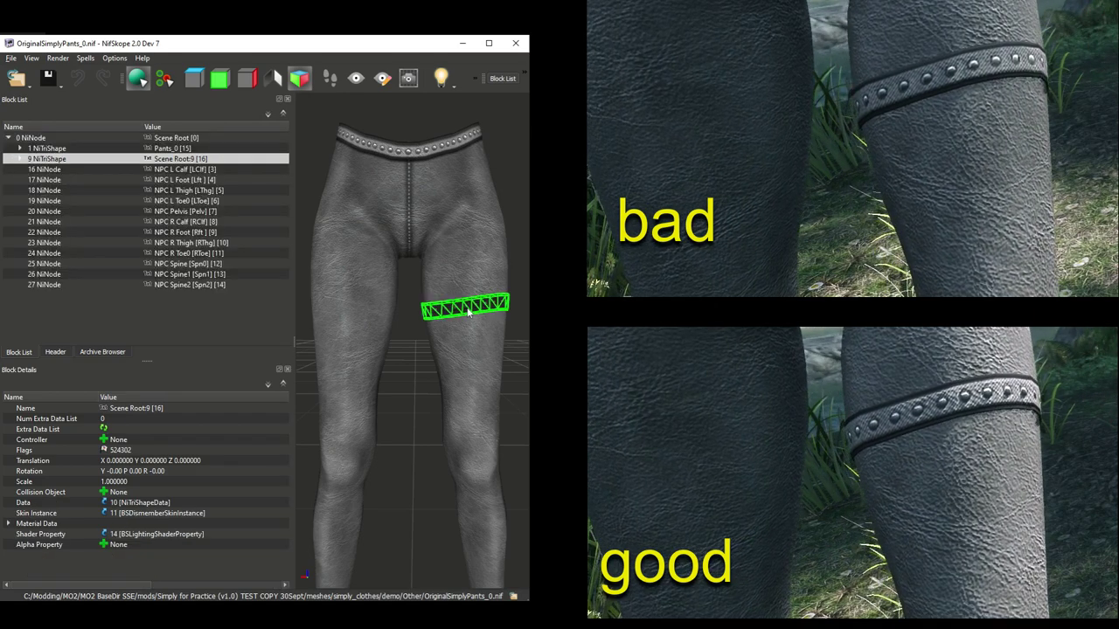
right_click(190, 166)
mouse_move(219, 212)
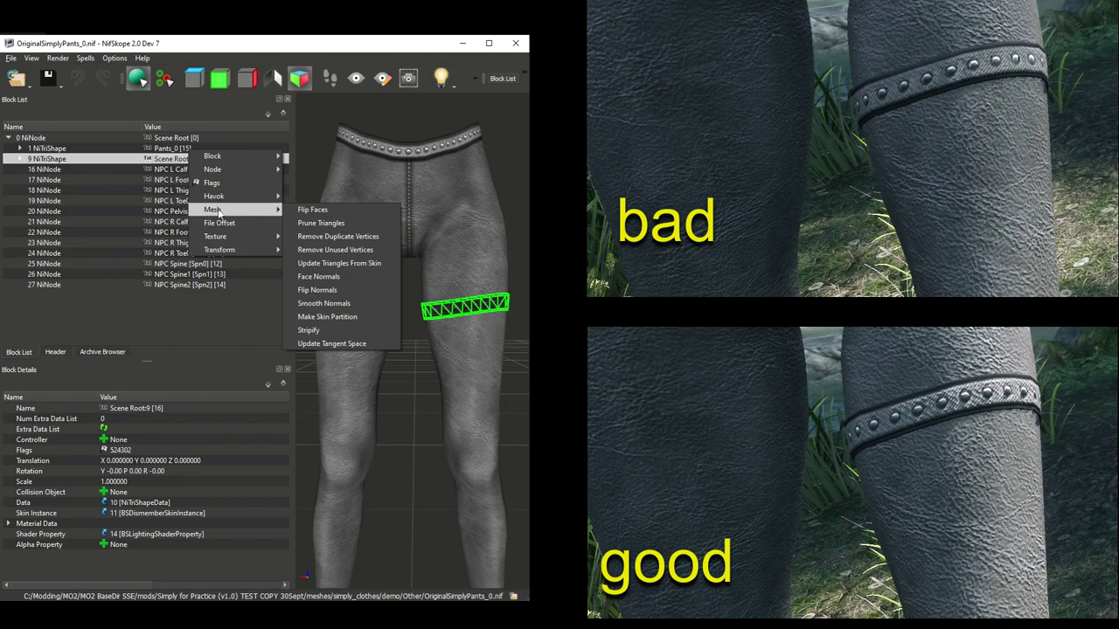
click(327, 276)
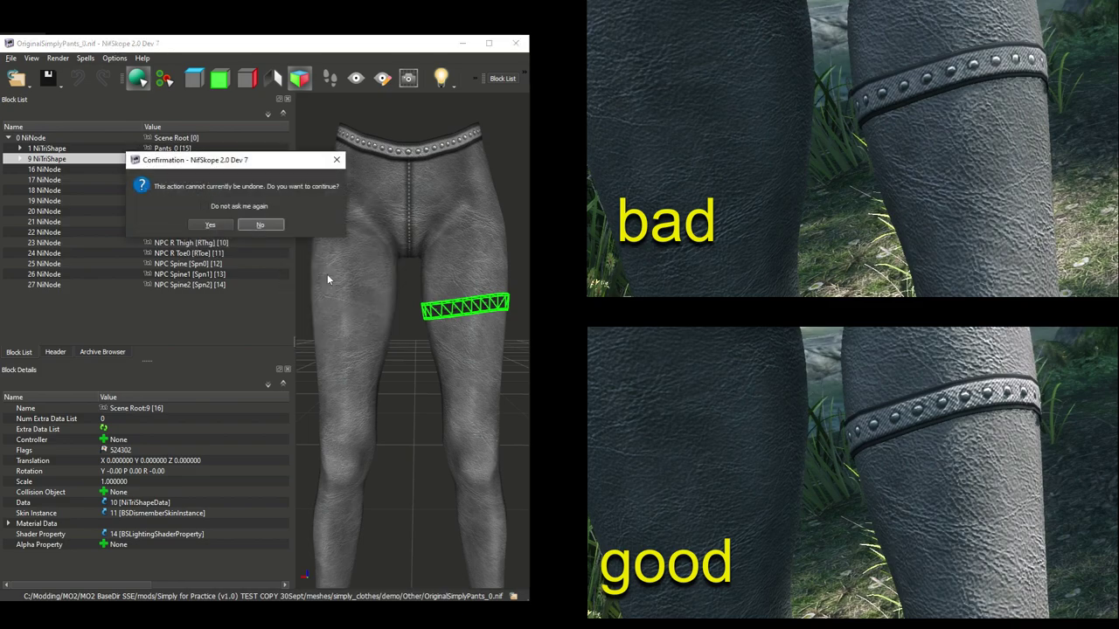
click(210, 226)
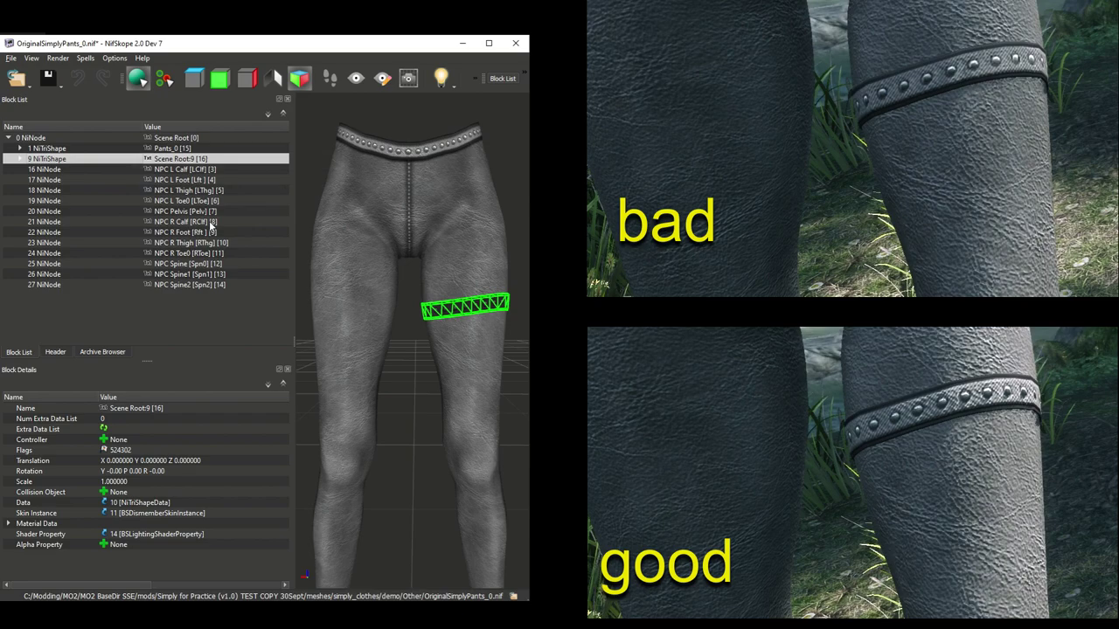
Update the thigh band's tangent space and view the pants from behind.
right_click(180, 160)
mouse_move(219, 206)
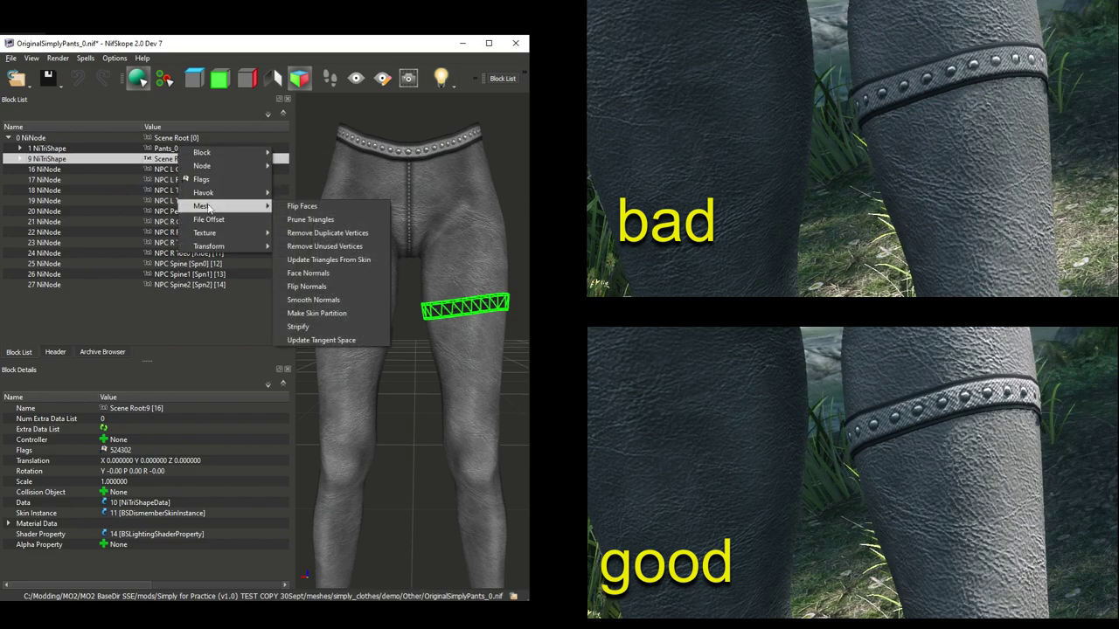
click(321, 341)
click(204, 223)
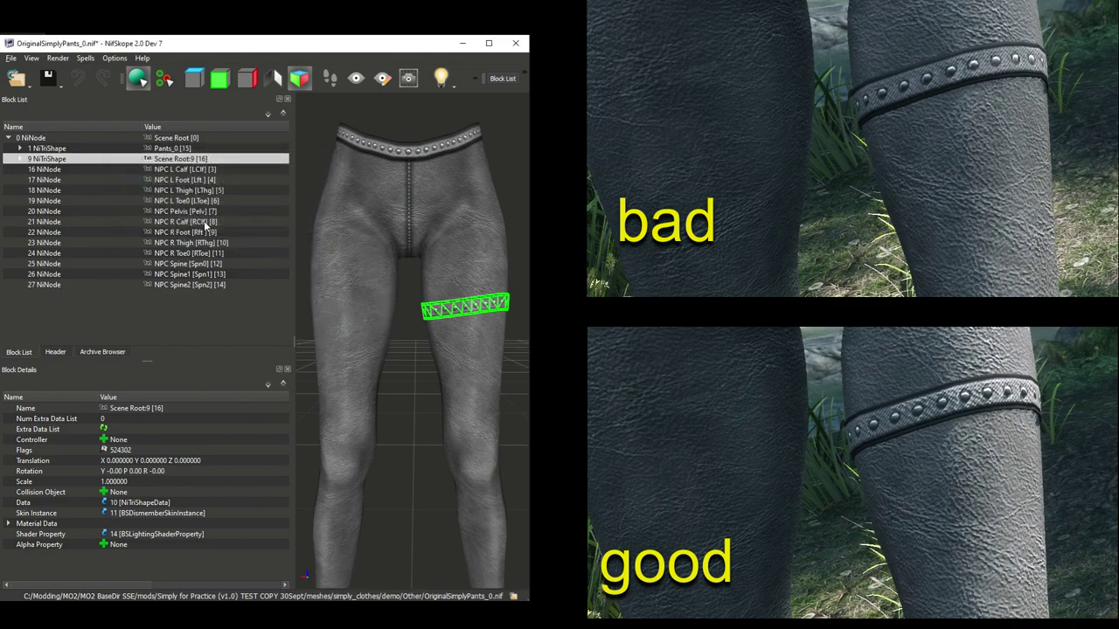
click(408, 375)
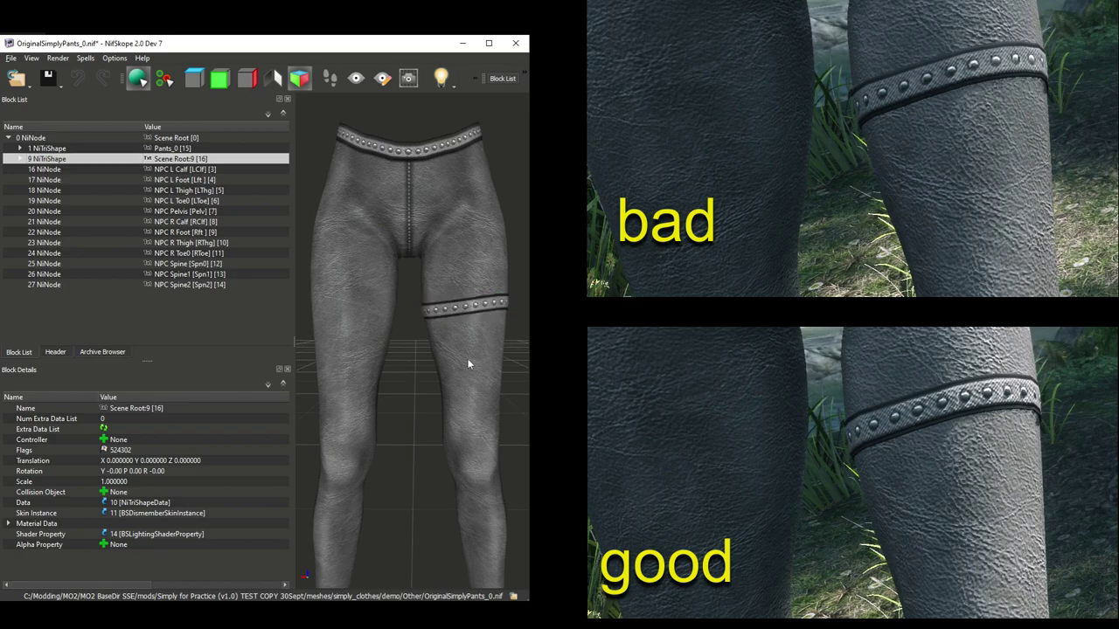
drag(469, 365, 264, 359)
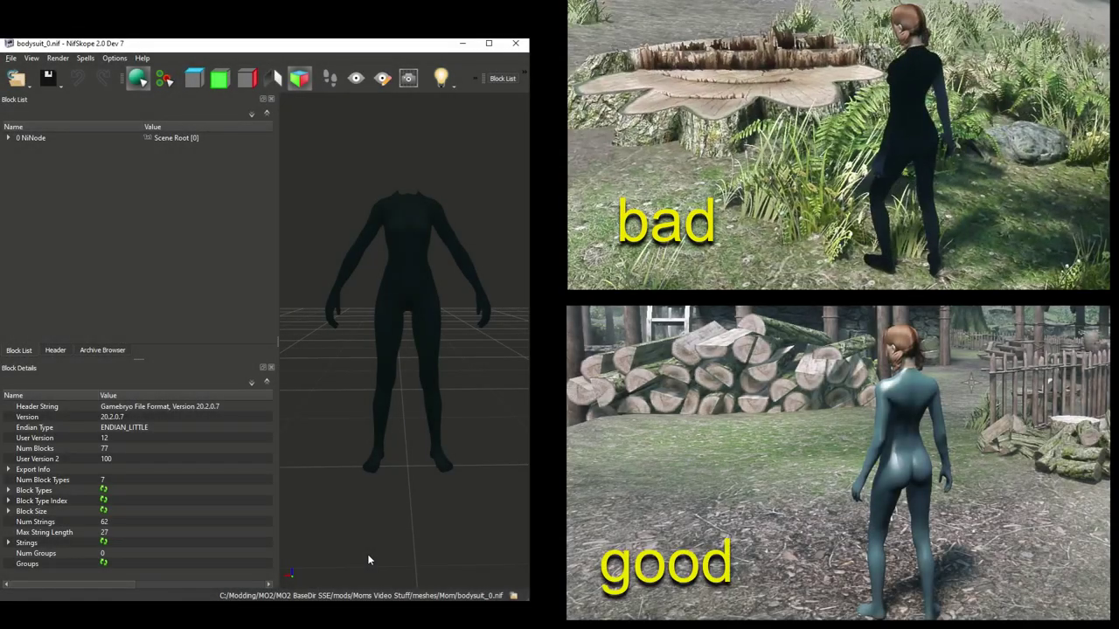
Recalculate the face normals of the bodysuit mesh.
mouse_move(356, 466)
mouse_down()
mouse_move(664, 463)
mouse_move(357, 469)
mouse_up()
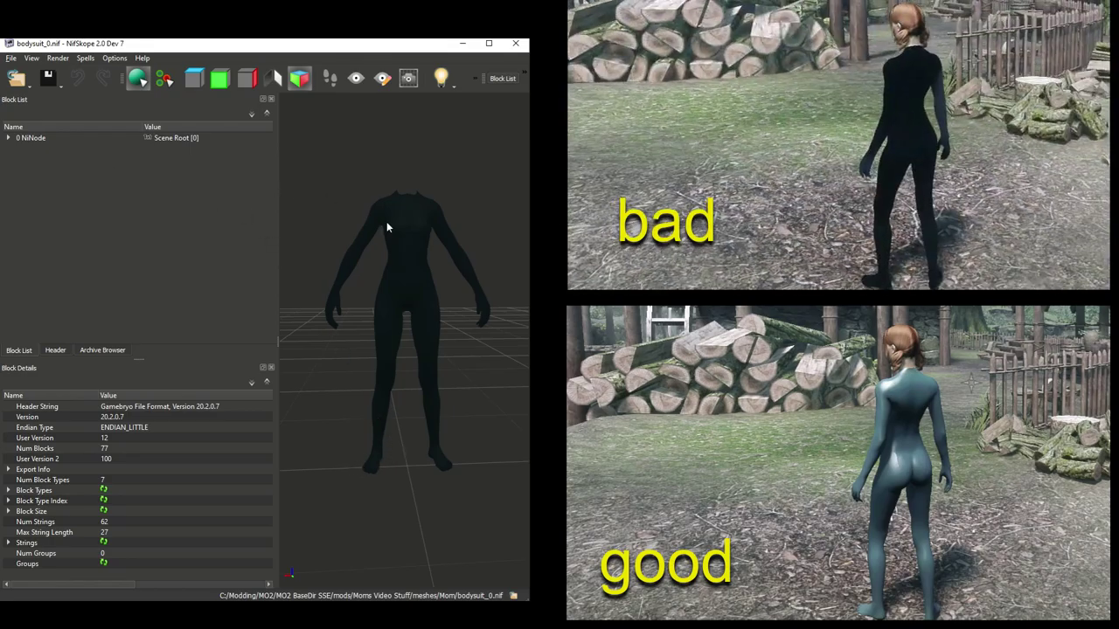
click(395, 234)
right_click(194, 331)
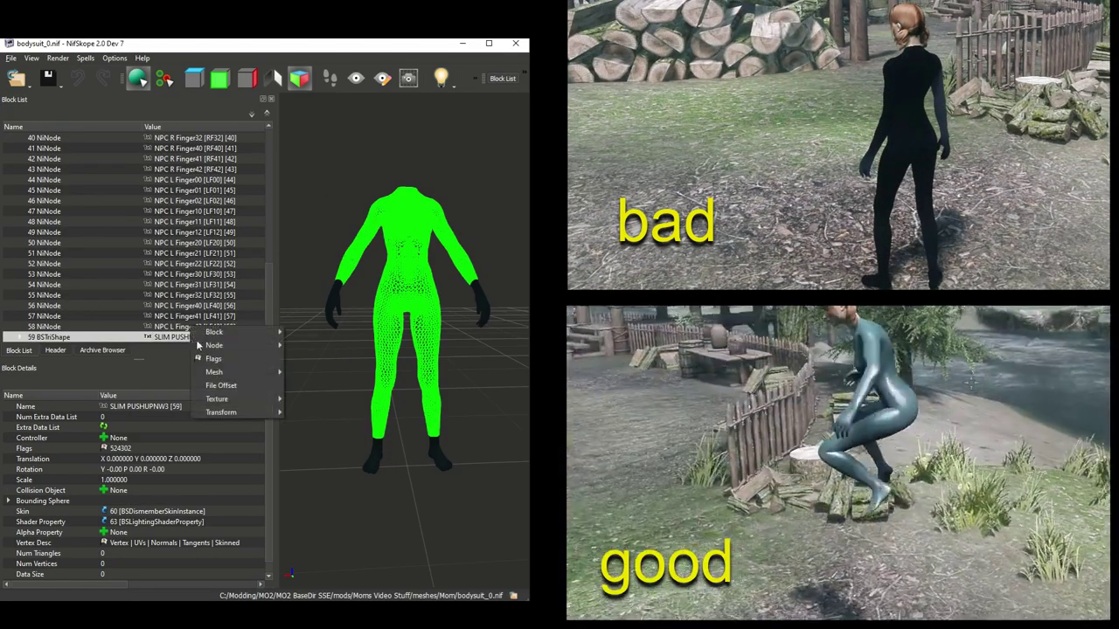
mouse_move(218, 373)
click(329, 373)
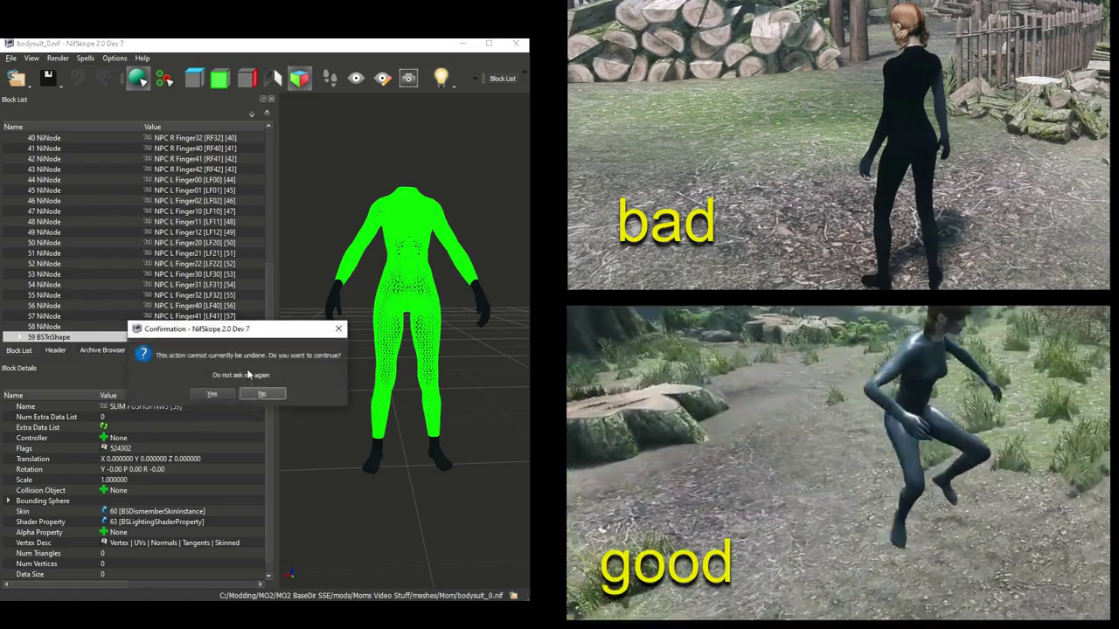
click(262, 394)
Update the bodysuit mesh's tangent space and view it from the side.
right_click(190, 337)
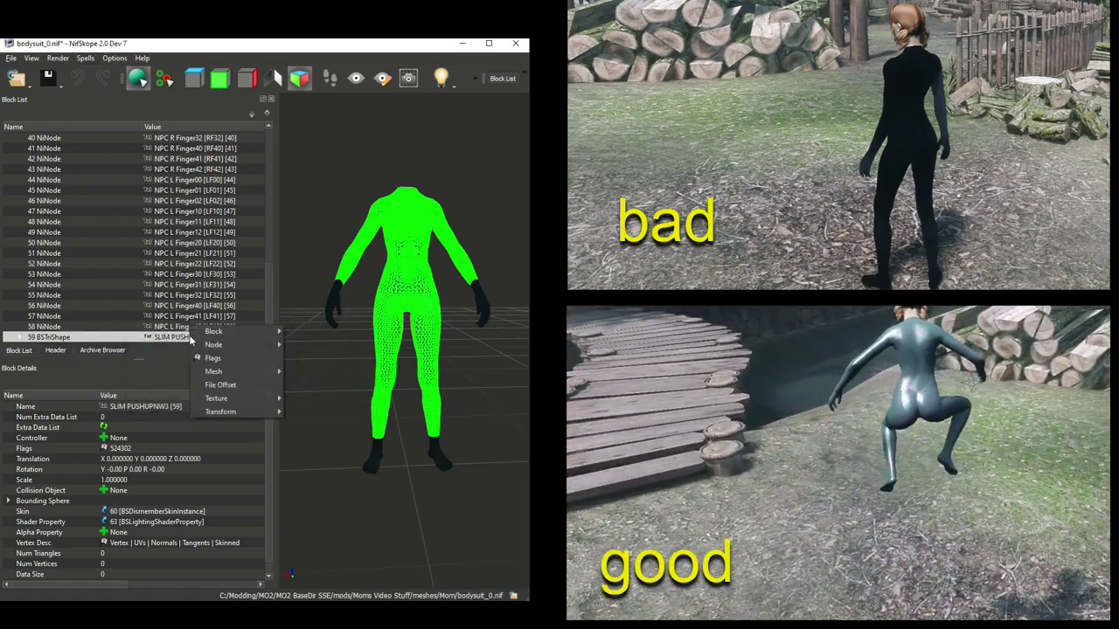
mouse_move(219, 372)
click(337, 399)
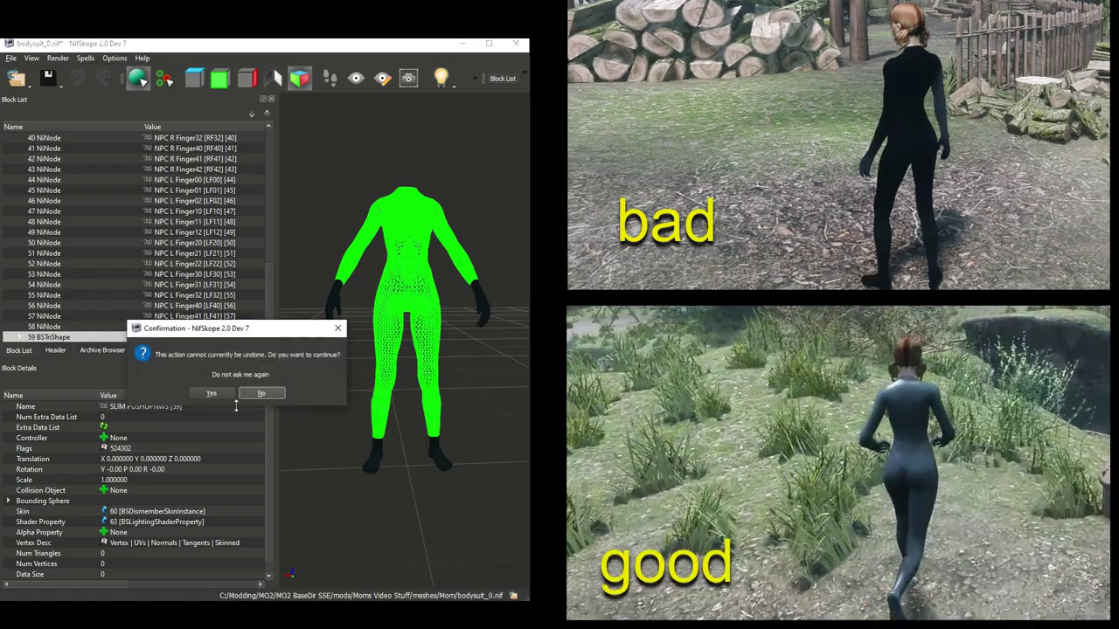
click(221, 395)
click(323, 405)
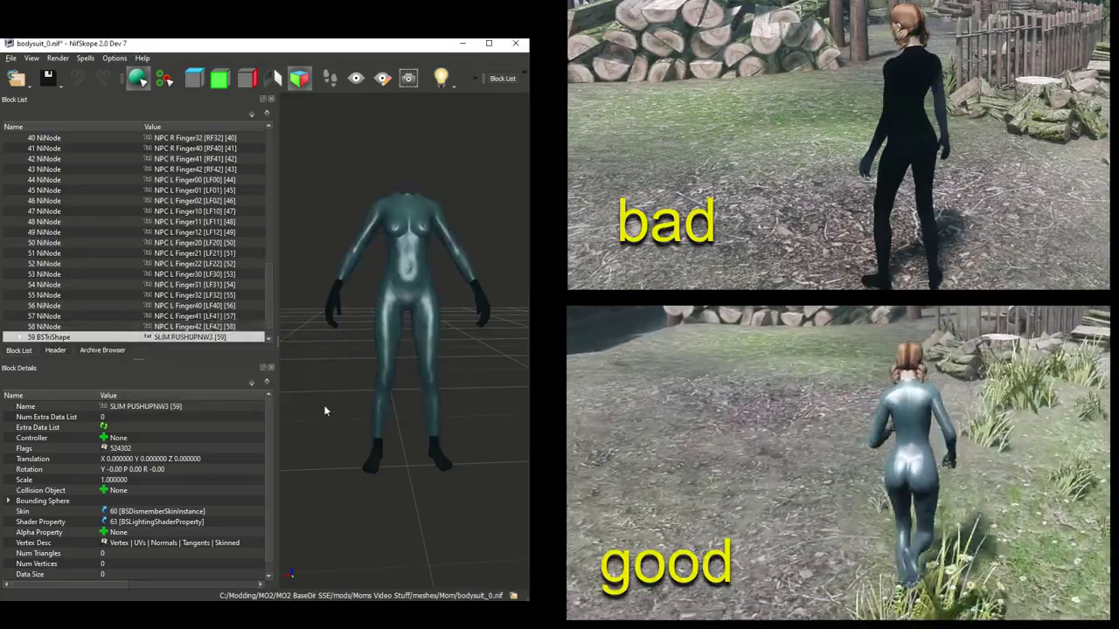
drag(319, 387, 516, 400)
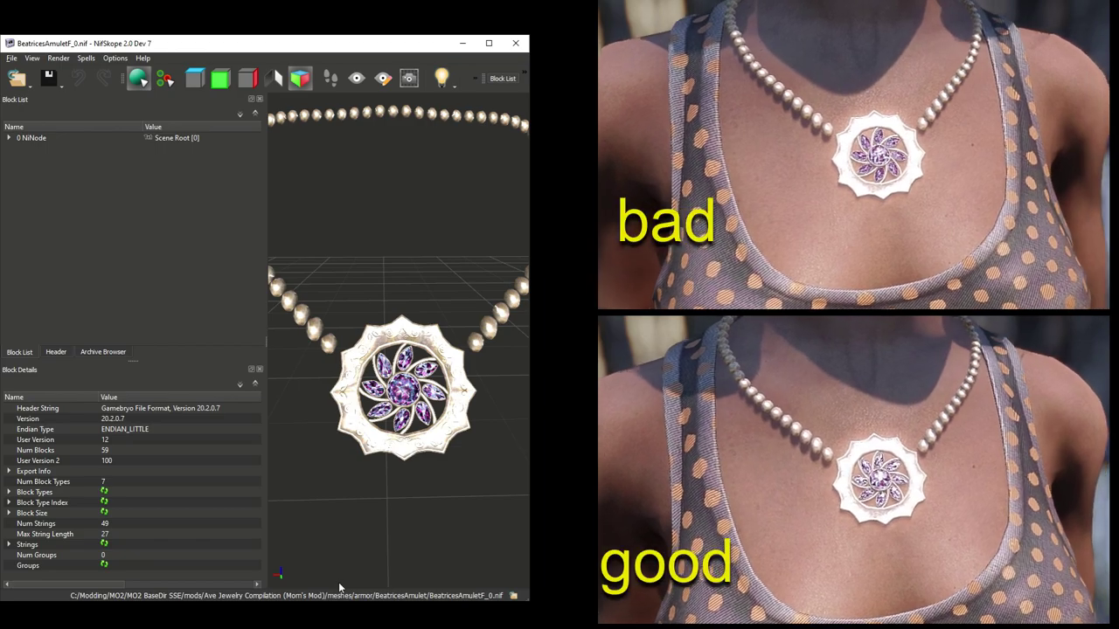
Recalculate the normals of the amulet's Gem mesh.
mouse_move(382, 495)
mouse_down()
mouse_move(408, 496)
mouse_move(378, 496)
mouse_move(377, 525)
mouse_move(375, 495)
mouse_move(425, 492)
mouse_move(346, 495)
mouse_move(413, 495)
mouse_move(352, 495)
mouse_move(386, 495)
mouse_up()
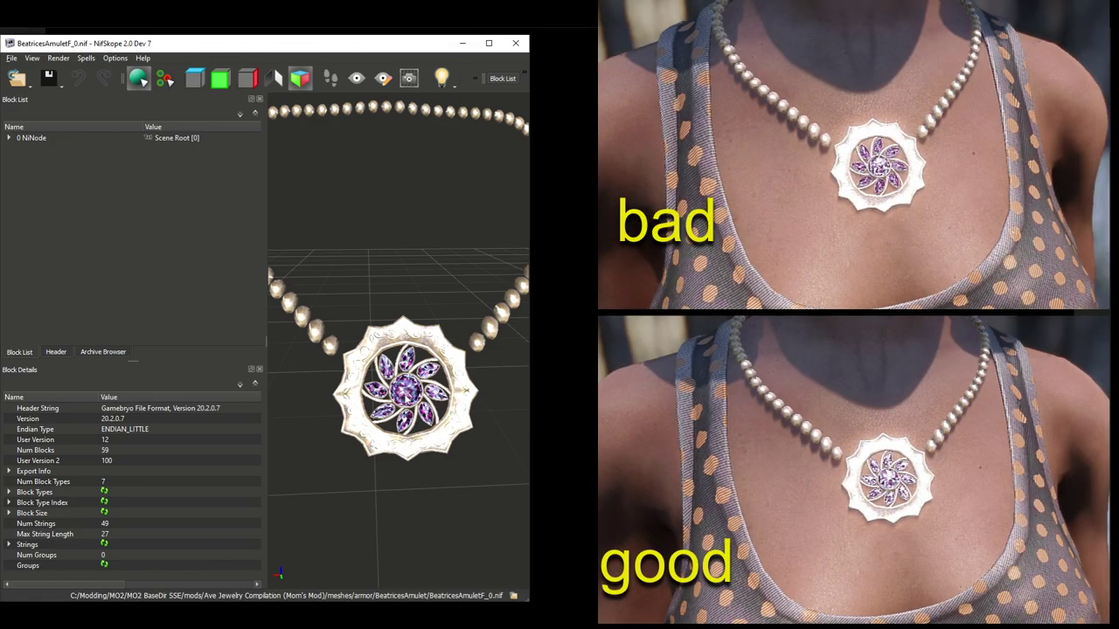
click(407, 397)
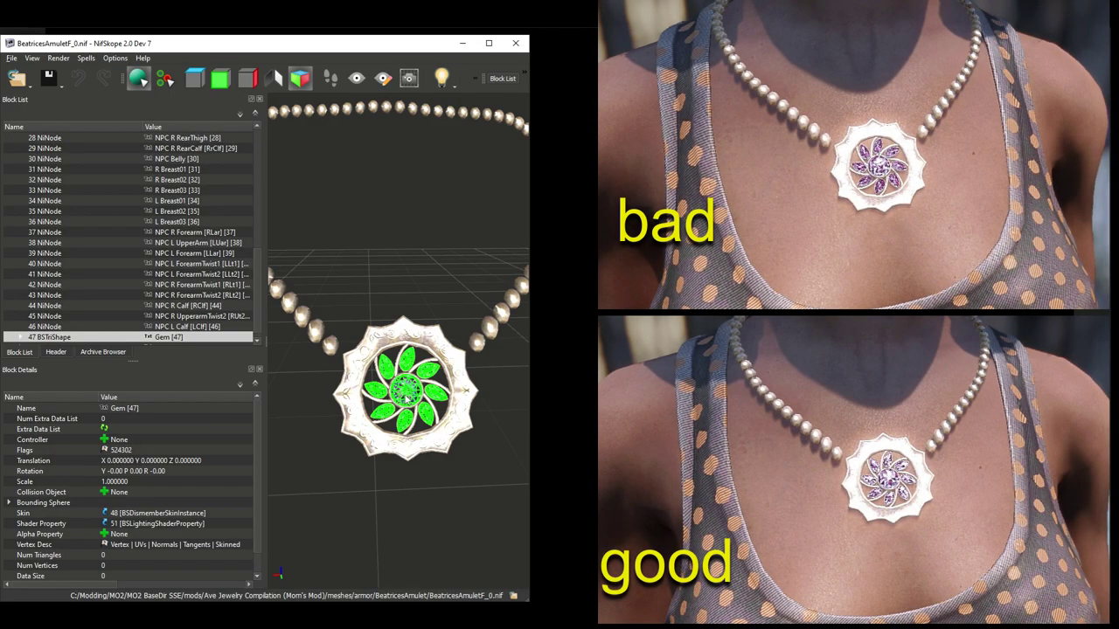
right_click(184, 337)
mouse_move(218, 369)
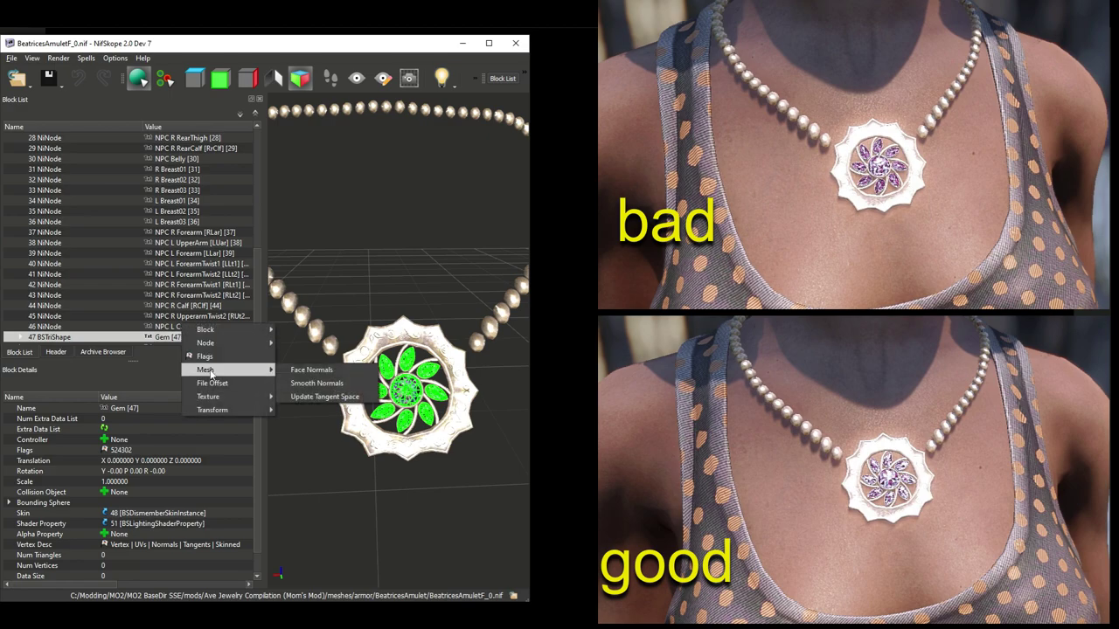
click(320, 370)
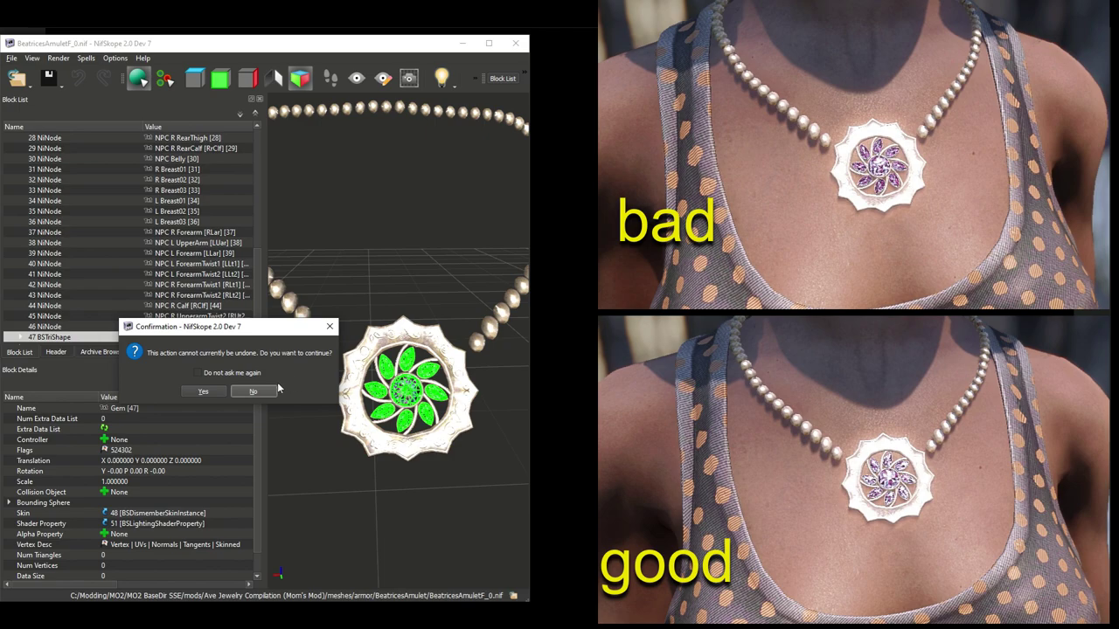
click(204, 392)
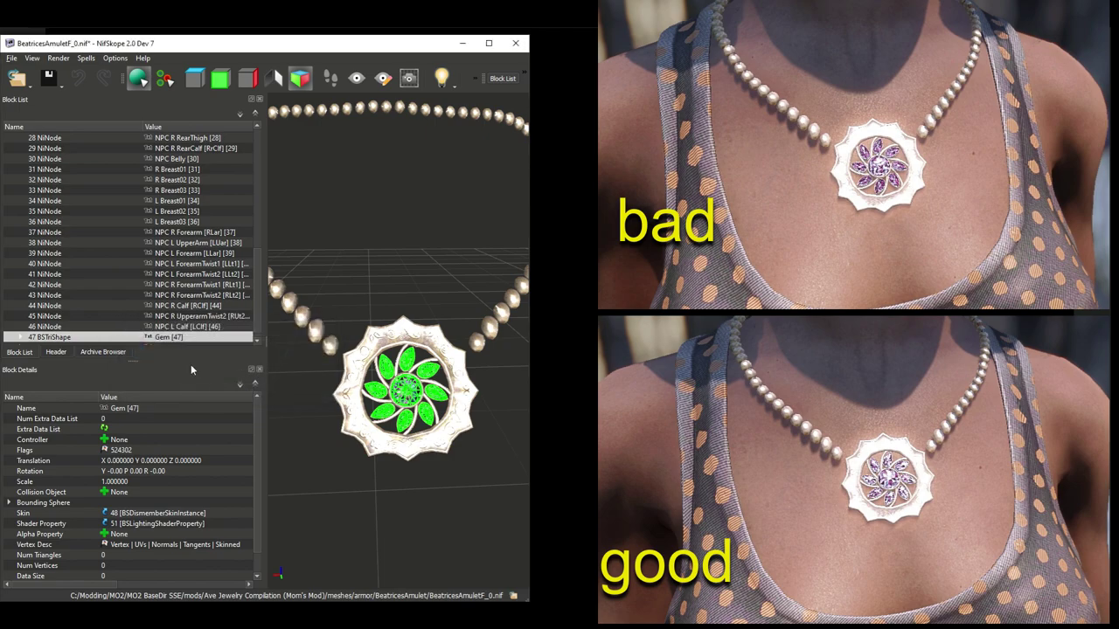
Update the Gem mesh's tangent space and orbit to check the new shading.
right_click(176, 339)
mouse_move(223, 371)
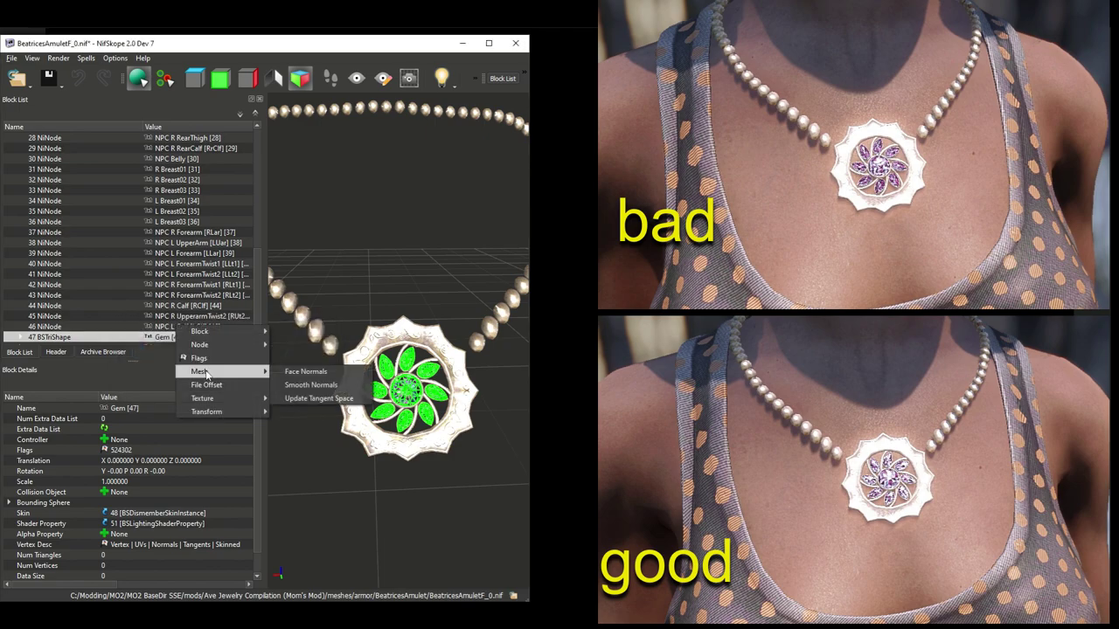
click(304, 400)
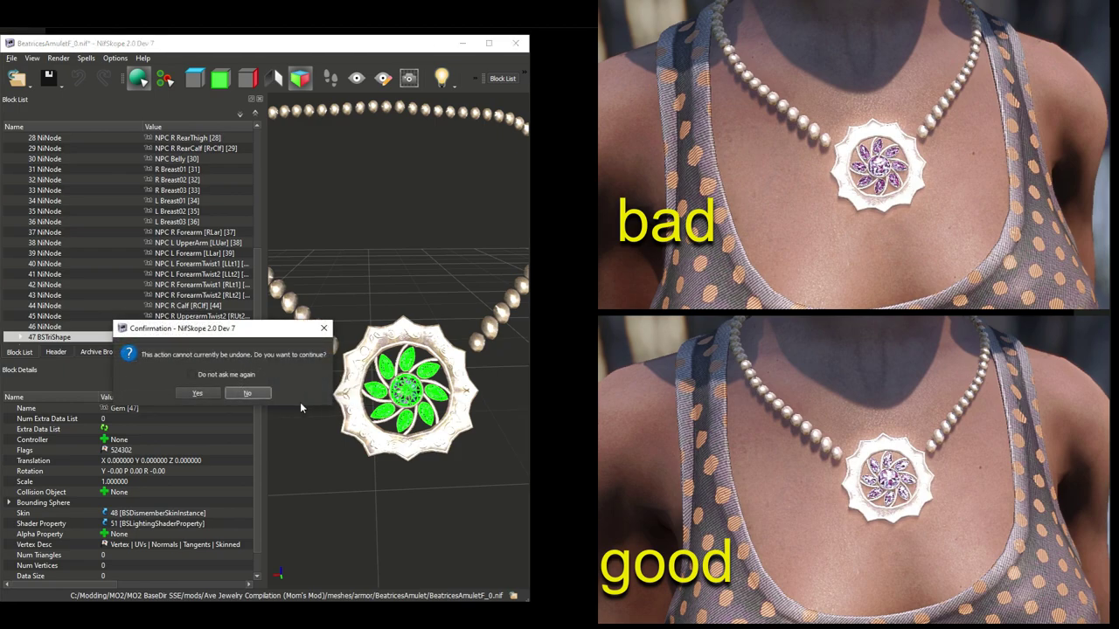
click(198, 394)
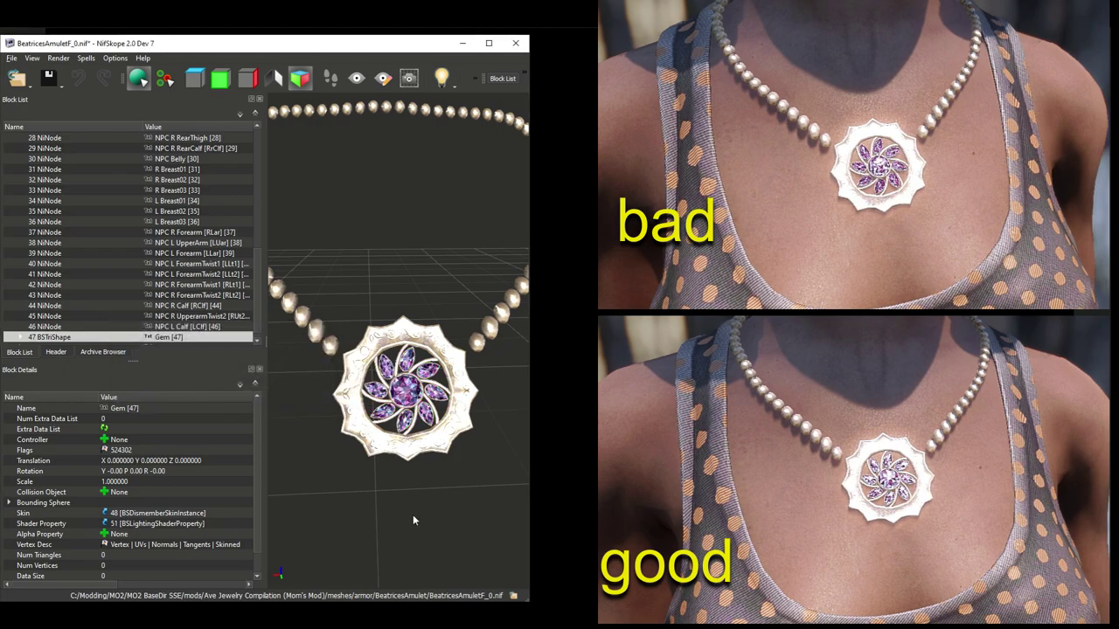
mouse_move(412, 521)
mouse_down()
mouse_move(373, 521)
mouse_move(433, 521)
mouse_up()
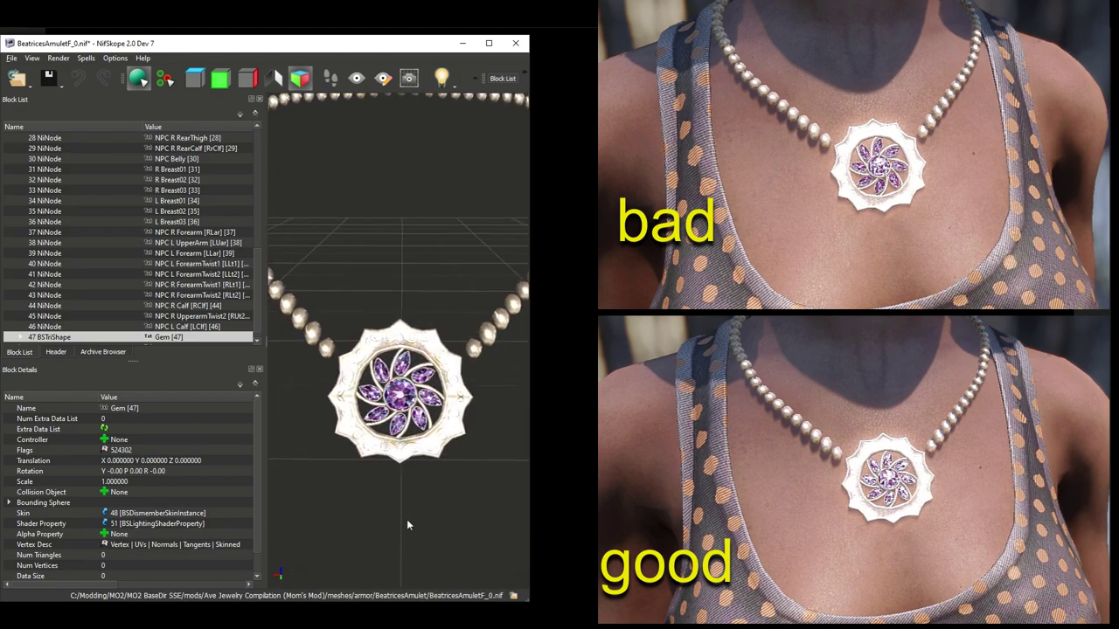
Turn the amulet more face-on in the viewport.
drag(407, 525, 412, 525)
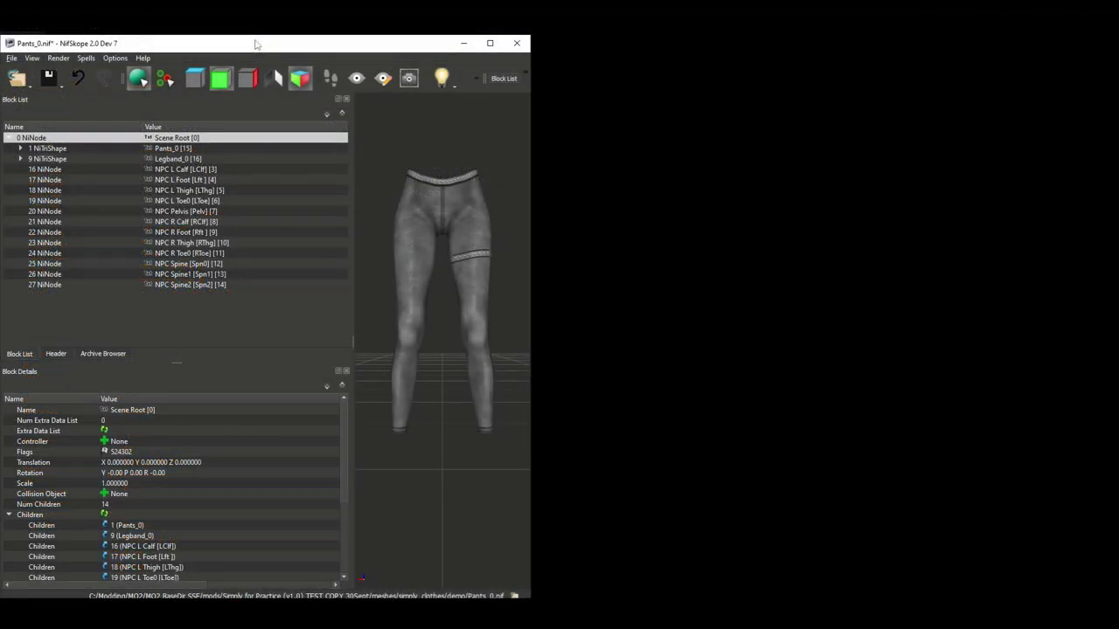
Expand Legband_0 and its BSLightingShaderProperty to show the BSShaderTextureSet with pants.dds and pants_n.dds.
click(162, 159)
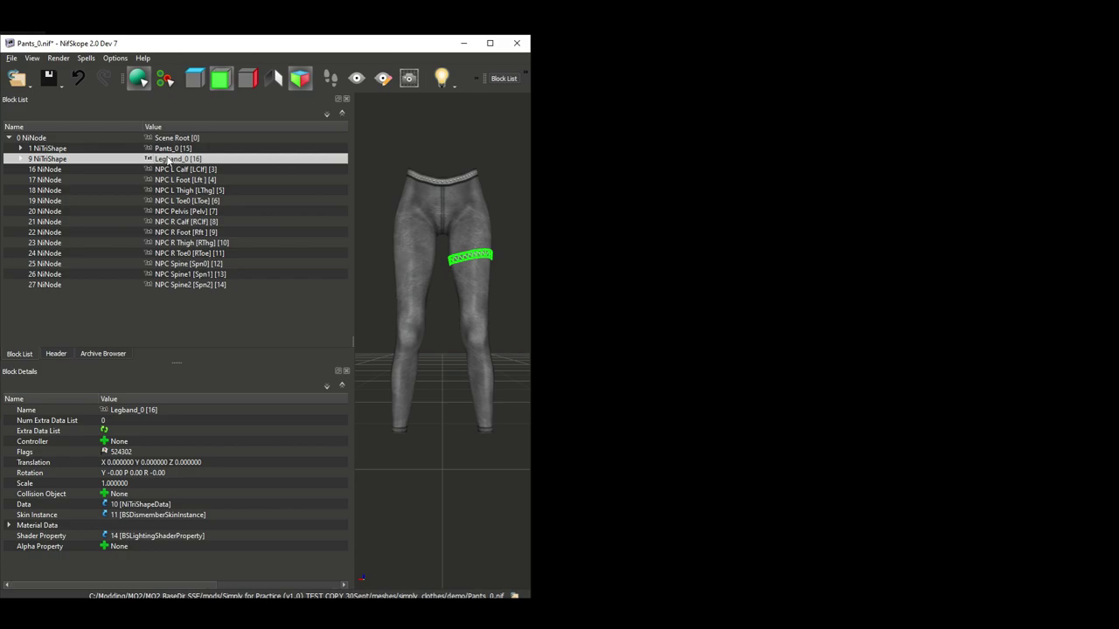
click(21, 160)
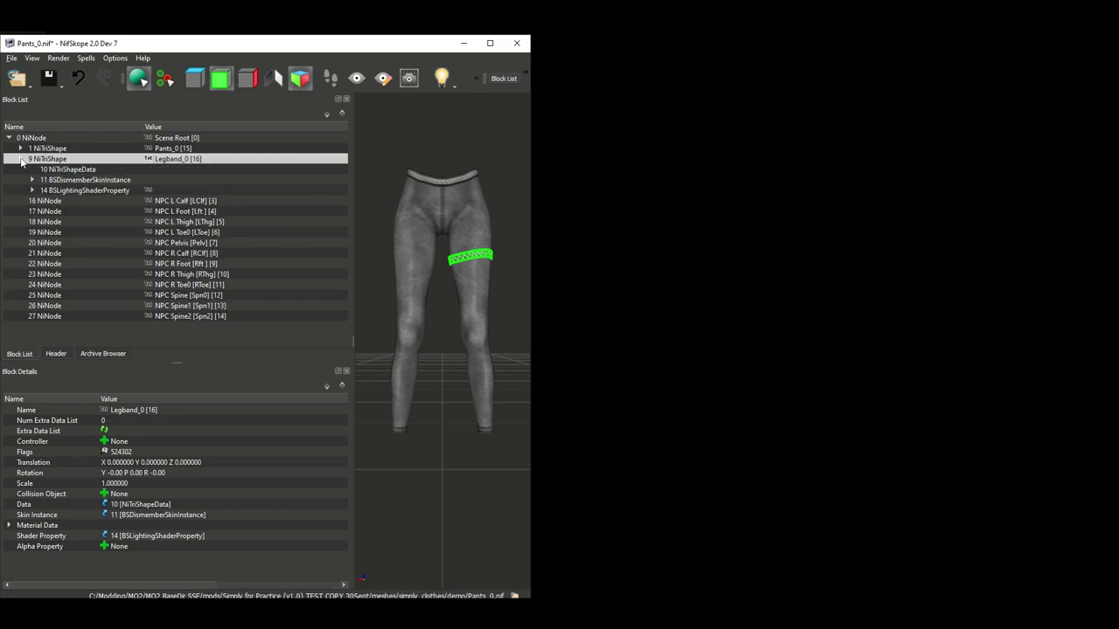
click(86, 190)
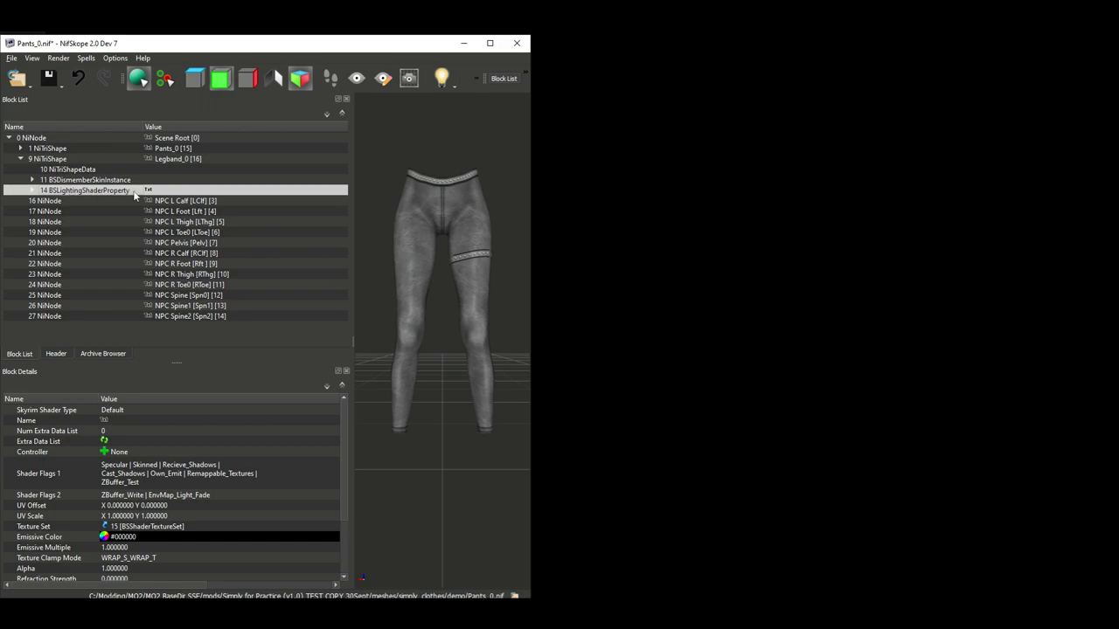
mouse_move(134, 196)
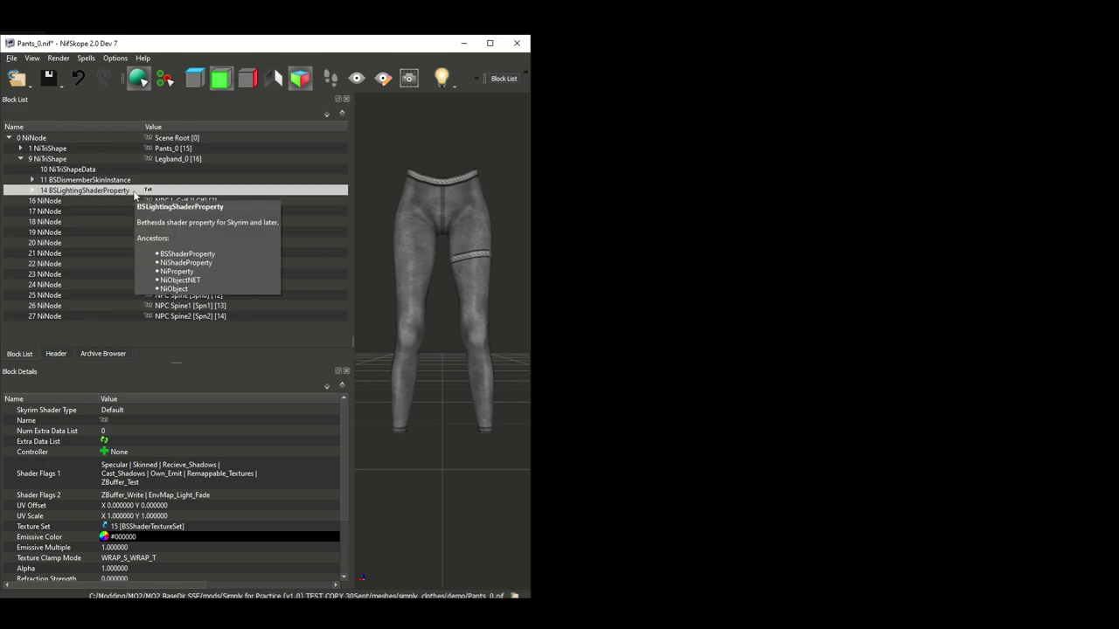
click(32, 191)
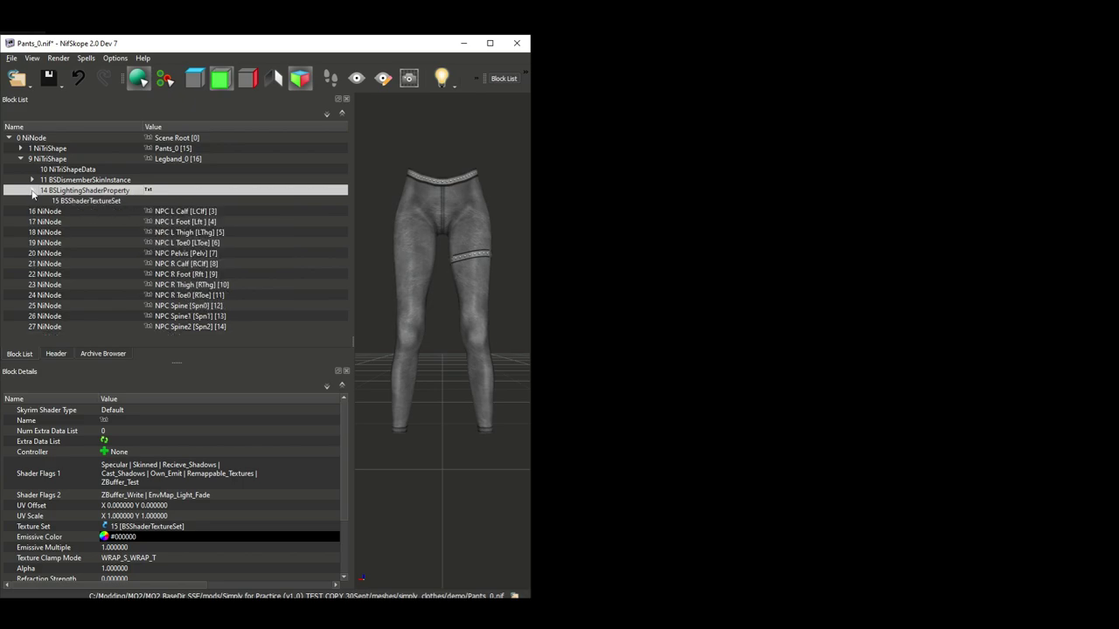
click(81, 202)
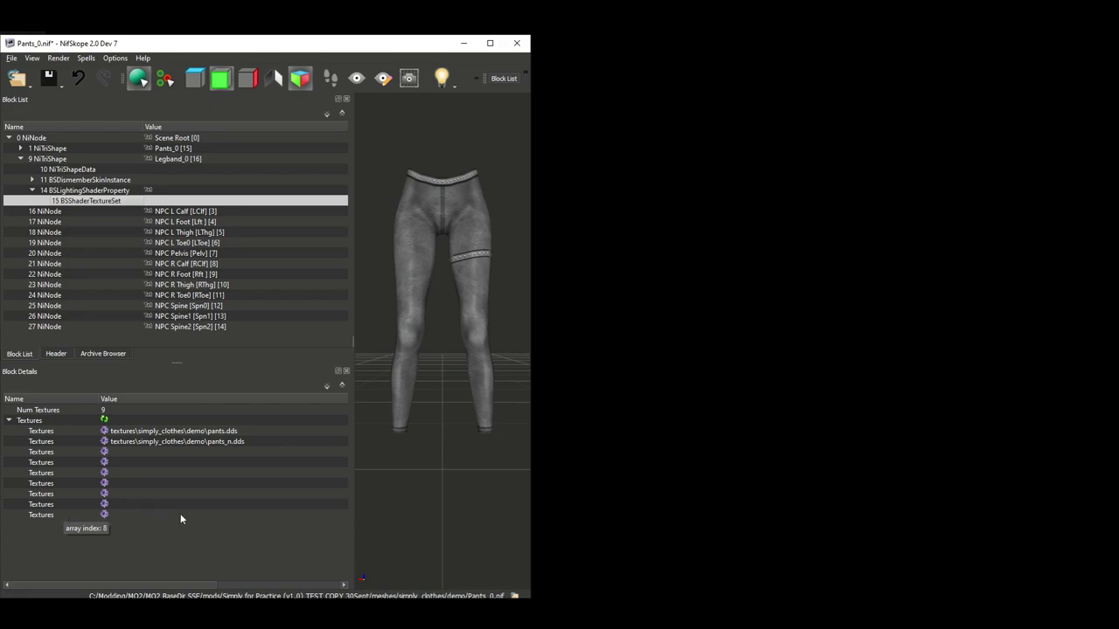
click(207, 432)
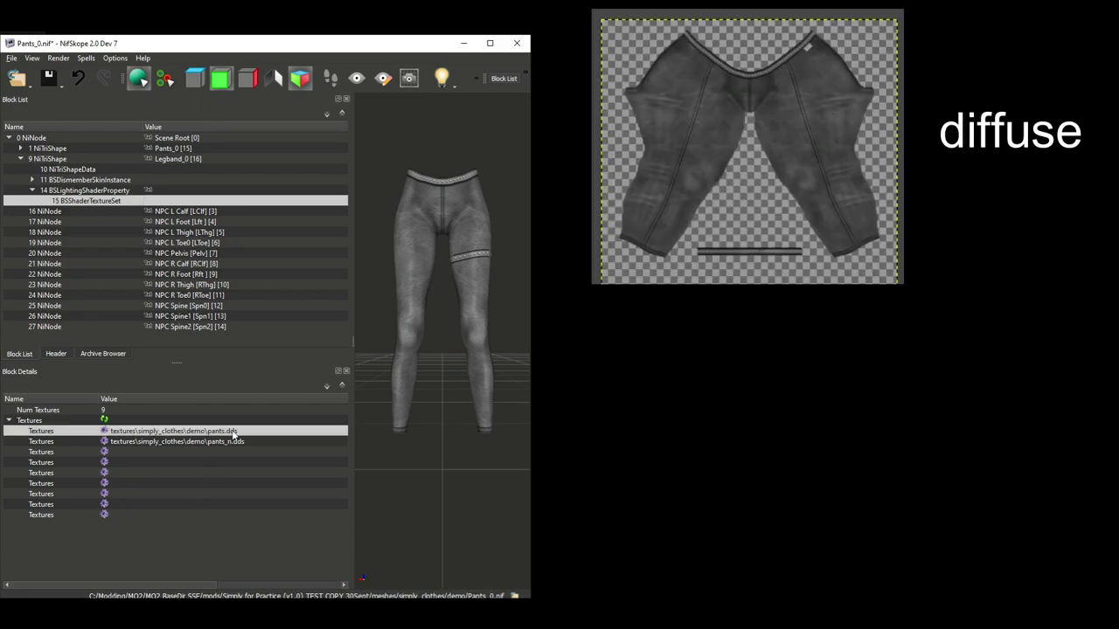
drag(153, 585, 95, 585)
click(171, 443)
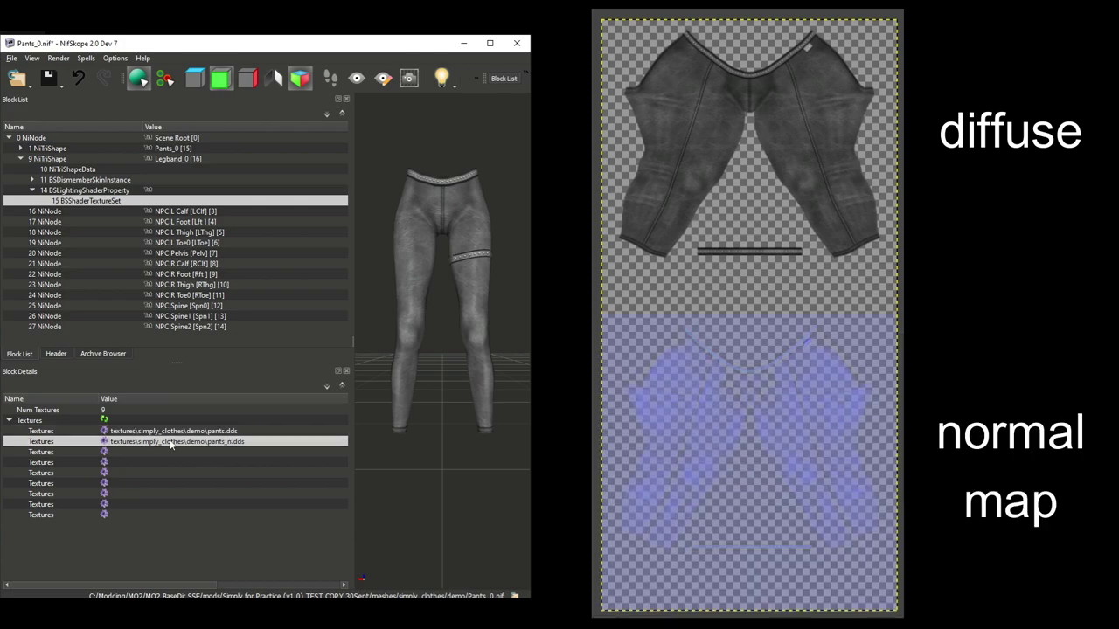
drag(114, 588, 79, 588)
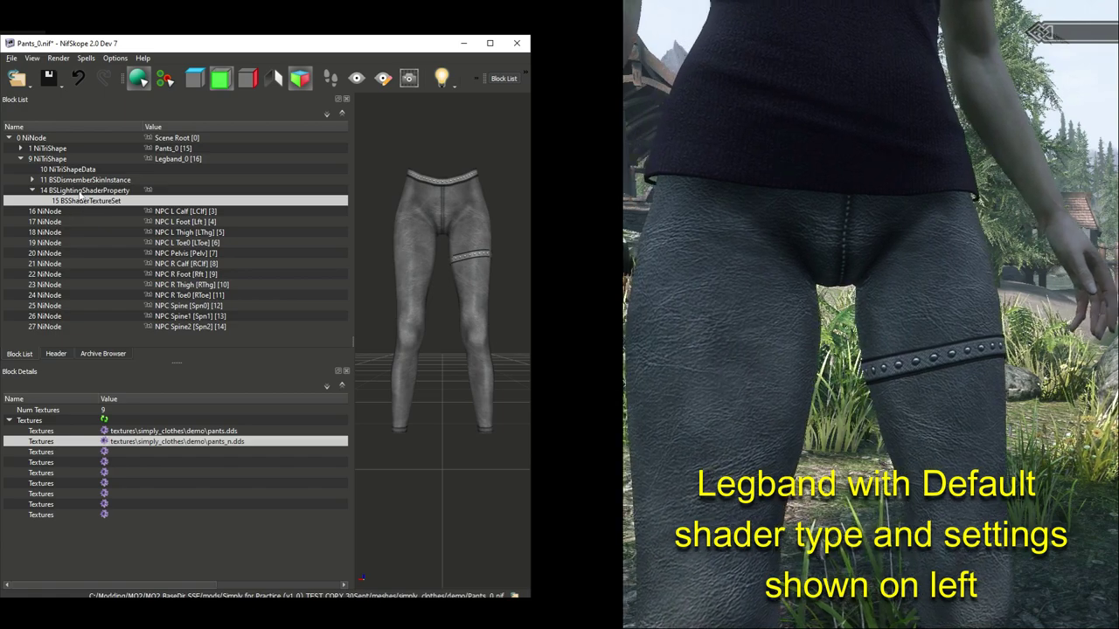
Show Legband_0's BSLightingShaderProperty in an enlarged details panel, keeping Skyrim Shader Type at Default.
mouse_move(80, 192)
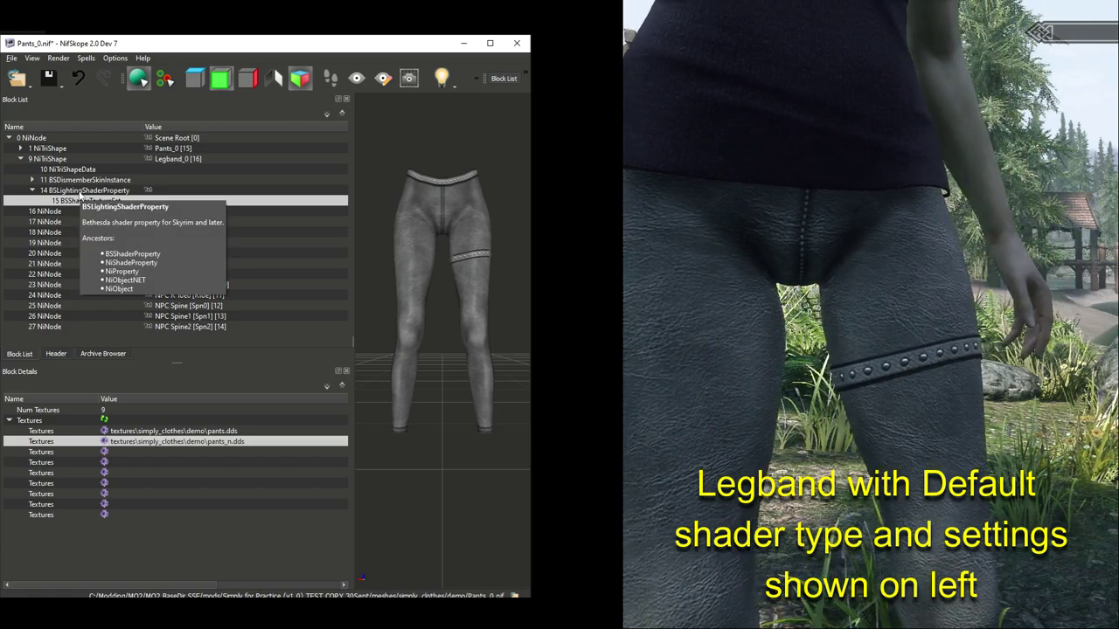
click(80, 191)
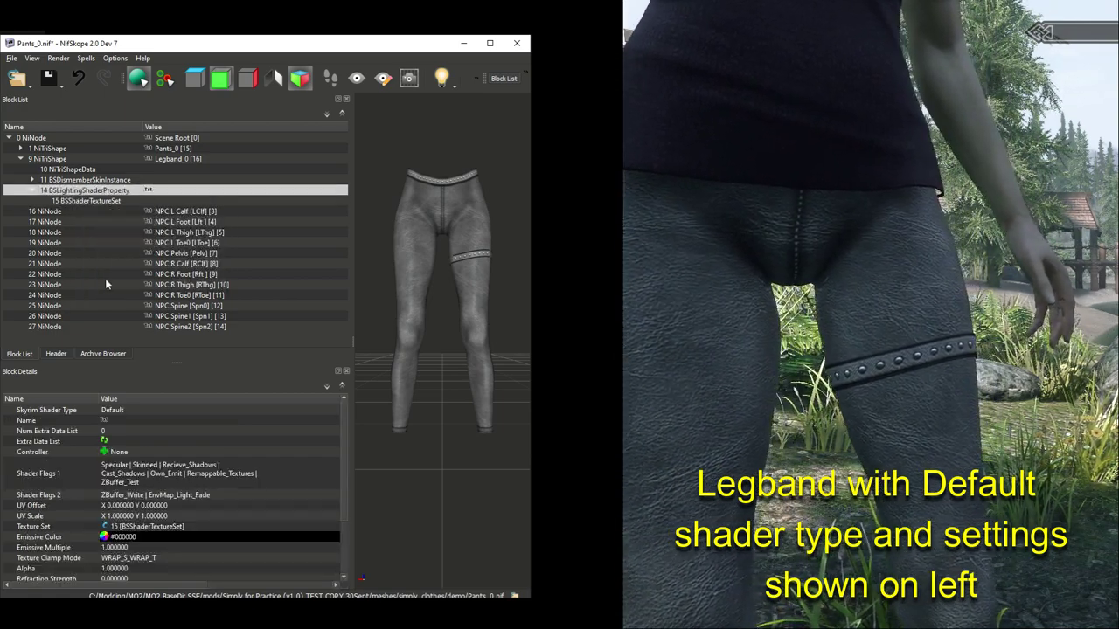
drag(175, 364, 188, 250)
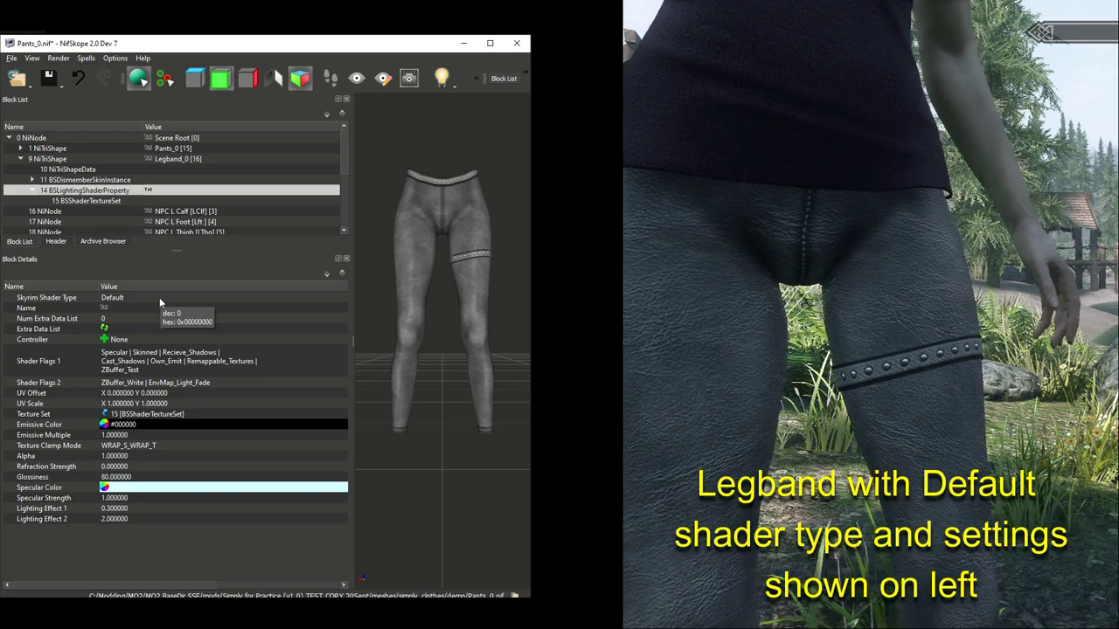
click(159, 297)
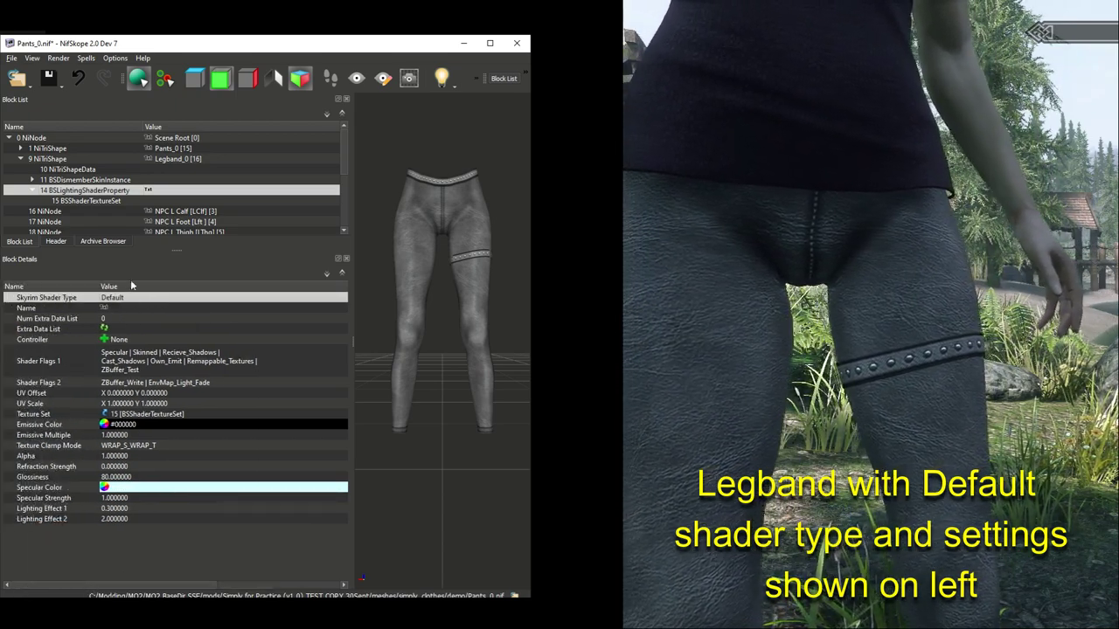
double_click(222, 302)
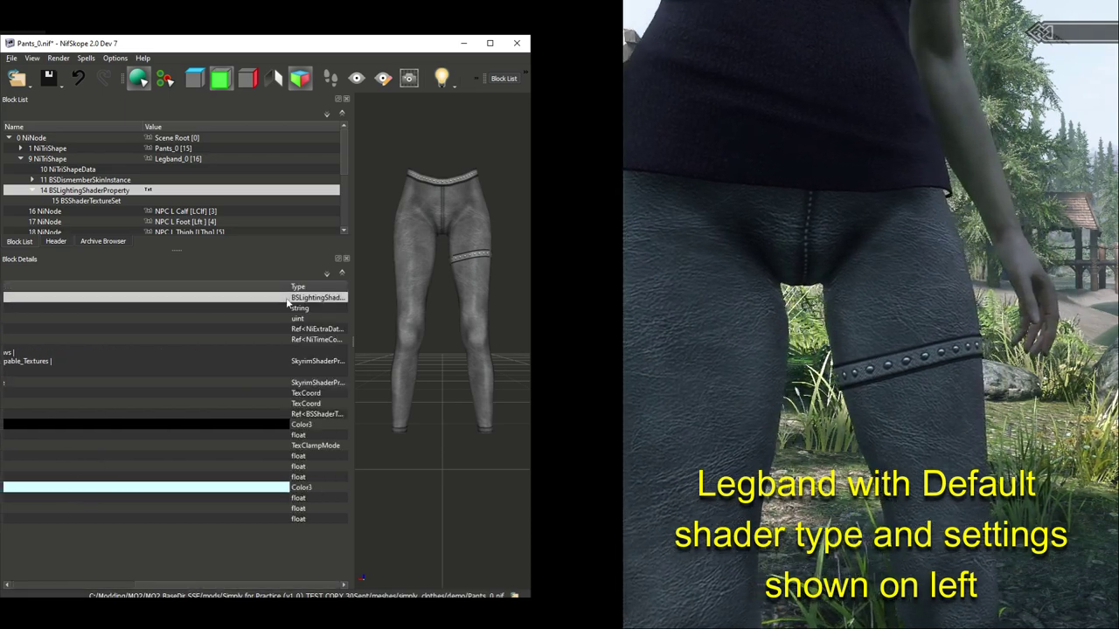
click(285, 298)
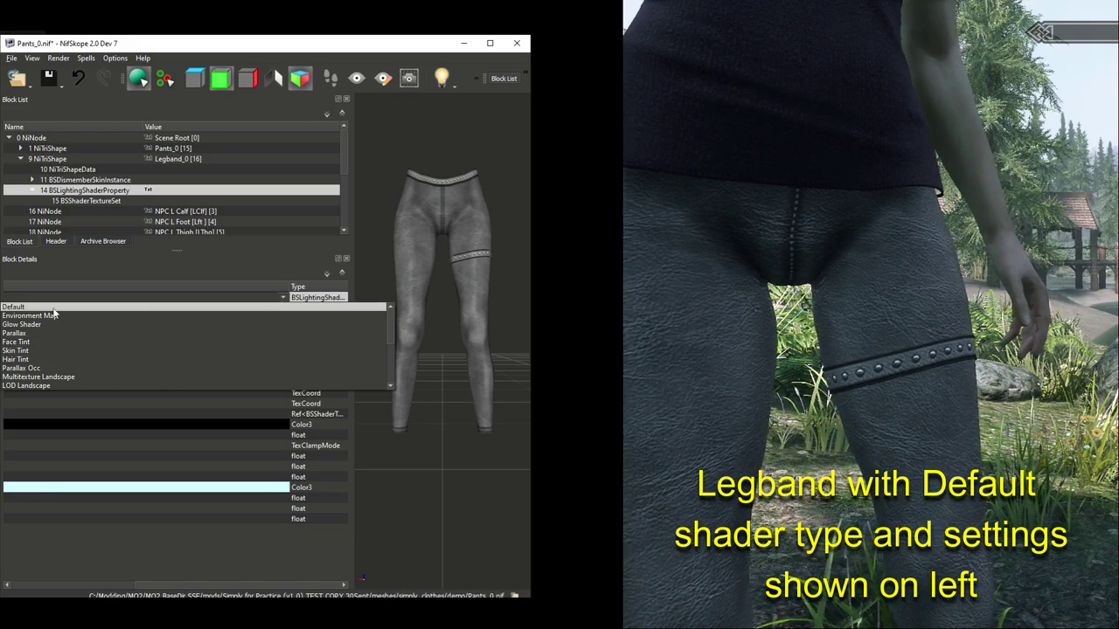
click(53, 308)
drag(170, 583, 42, 583)
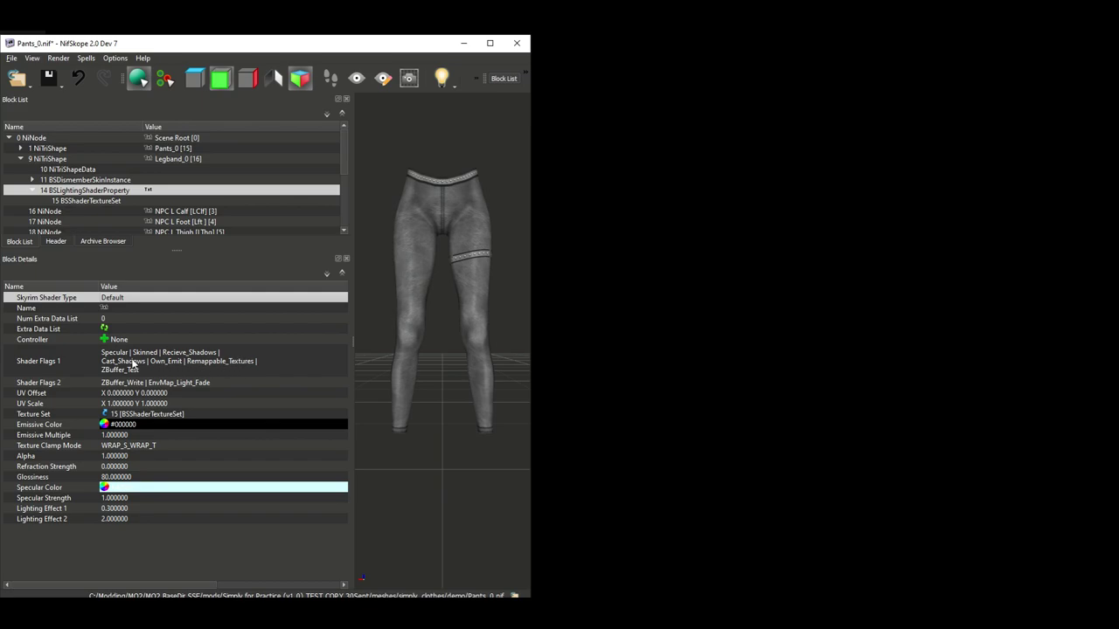
mouse_move(242, 363)
drag(210, 584, 337, 584)
double_click(285, 362)
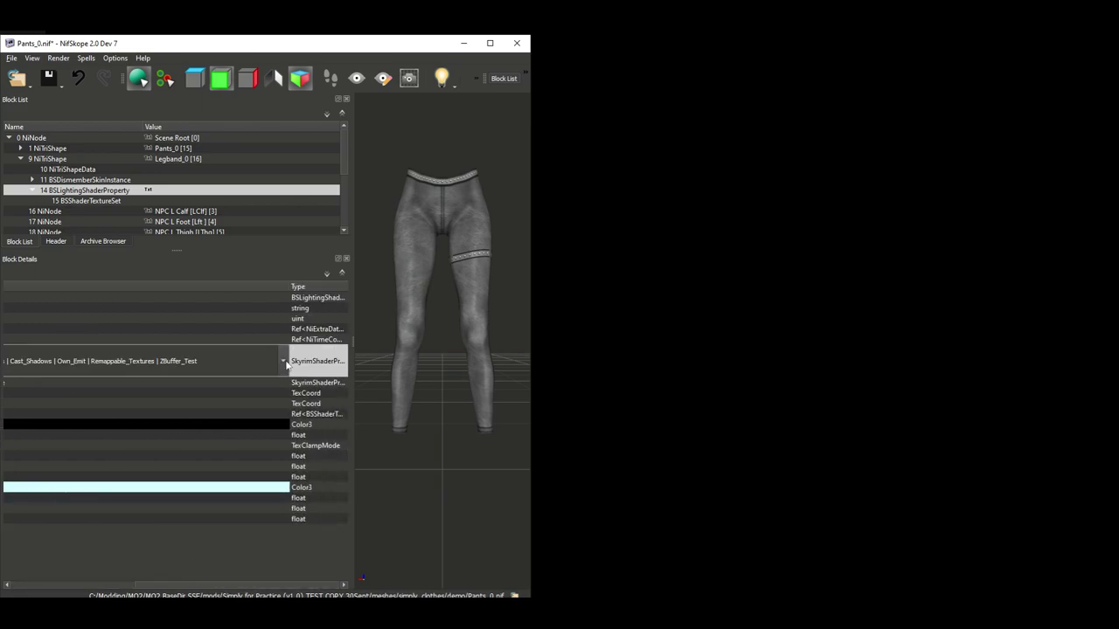
click(282, 361)
scroll(120, 416, down, 1)
scroll(120, 416, down, 6)
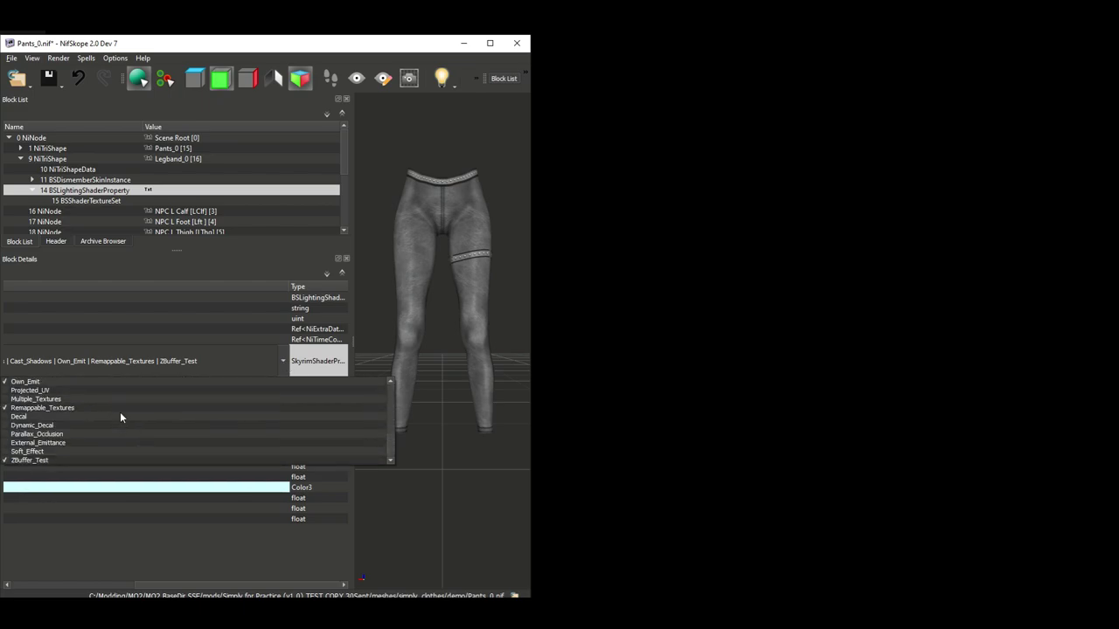
scroll(120, 416, up, 7)
click(201, 304)
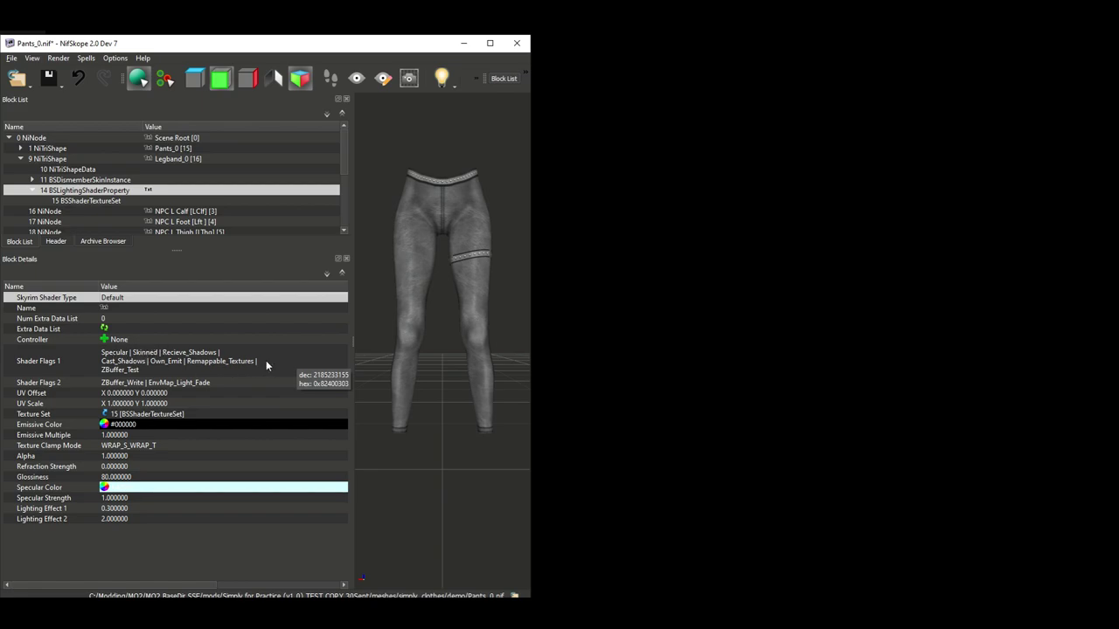
click(56, 384)
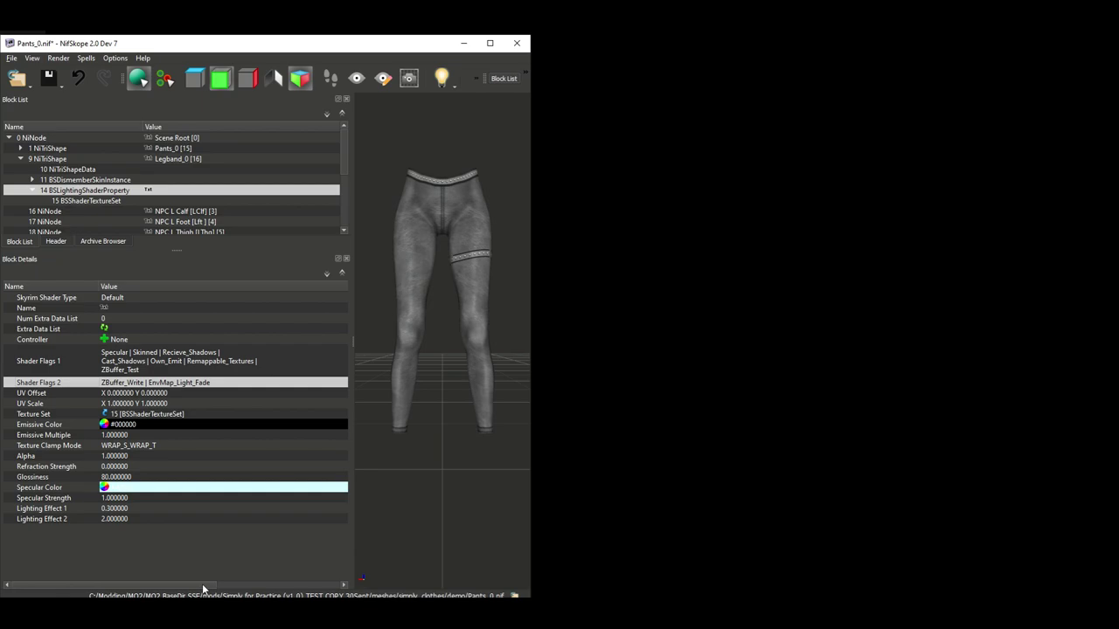
In Shader Flags 2, toggle Double_Sided and Vertex_Colors on and back off, leaving both unchecked.
drag(202, 584, 333, 584)
double_click(281, 386)
click(283, 382)
click(44, 428)
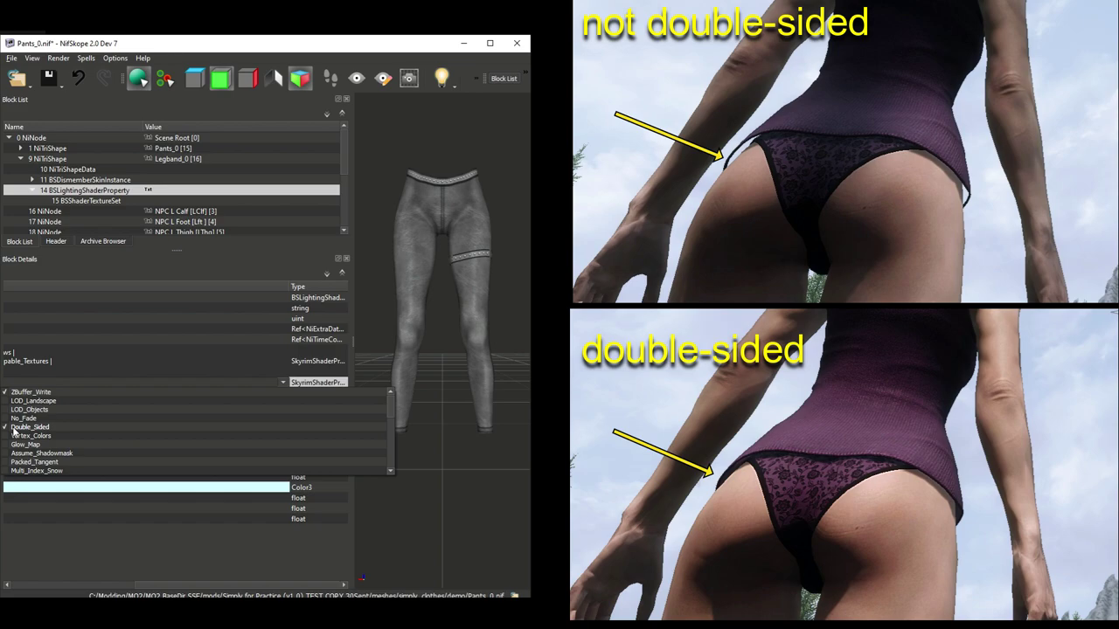
click(5, 427)
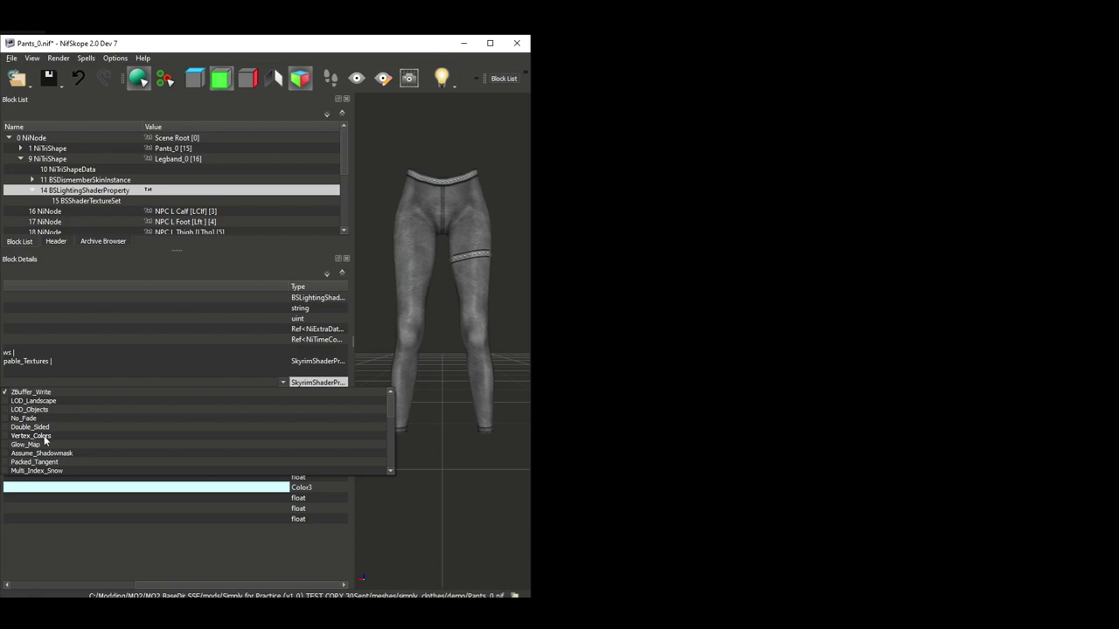
click(35, 437)
click(55, 435)
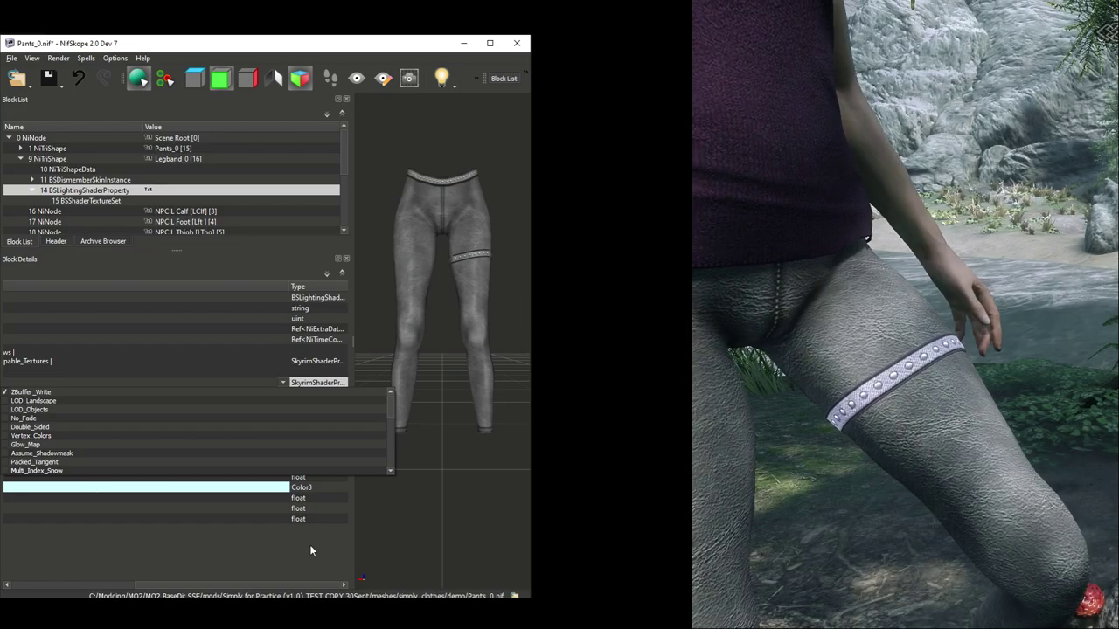
Close the shader flags list and select the Legband shader's Emissive Color and Glossiness rows.
click(308, 559)
drag(305, 581, 170, 582)
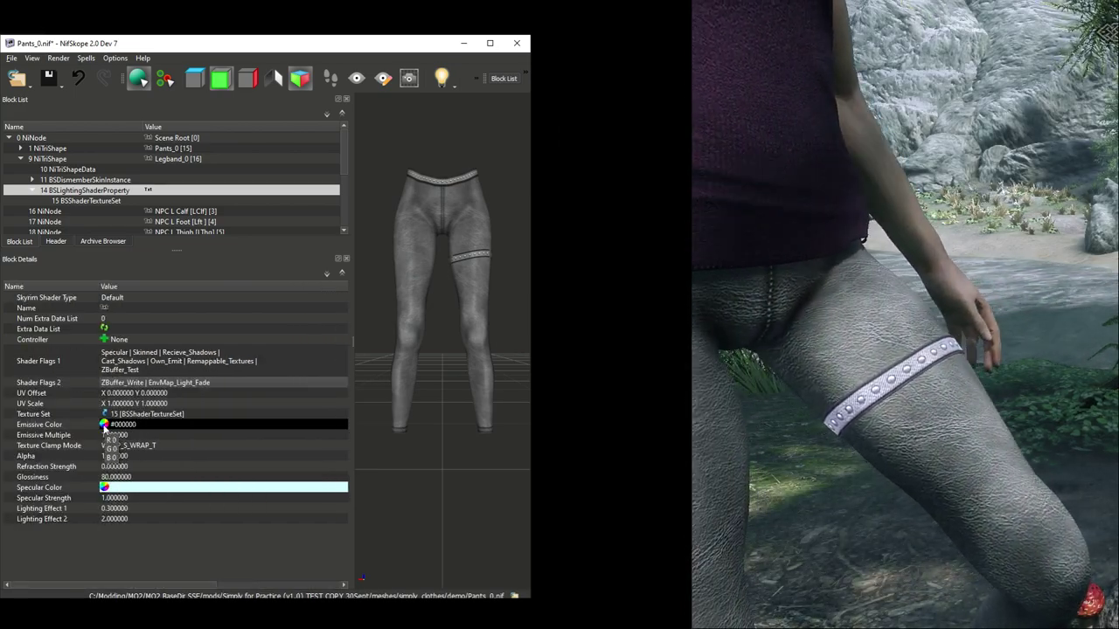
click(54, 427)
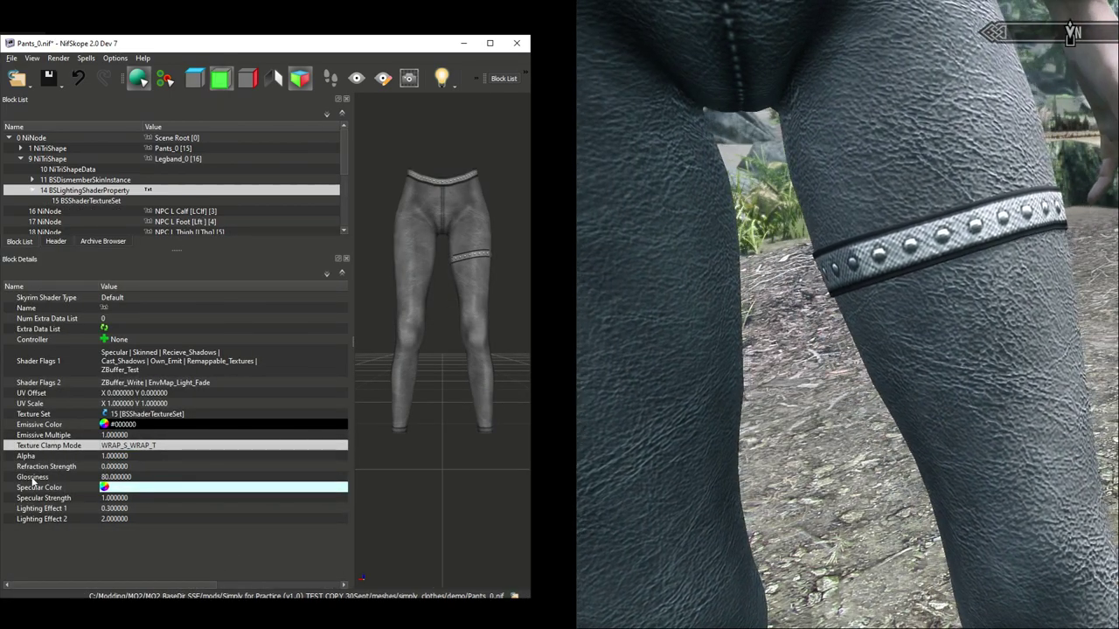
click(26, 477)
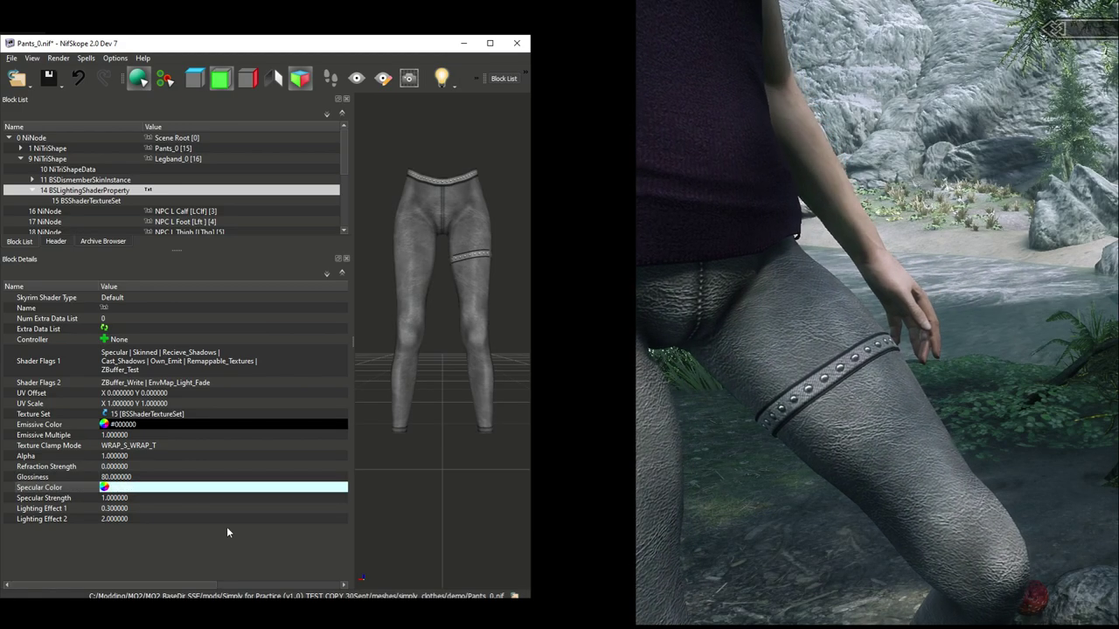
mouse_move(125, 491)
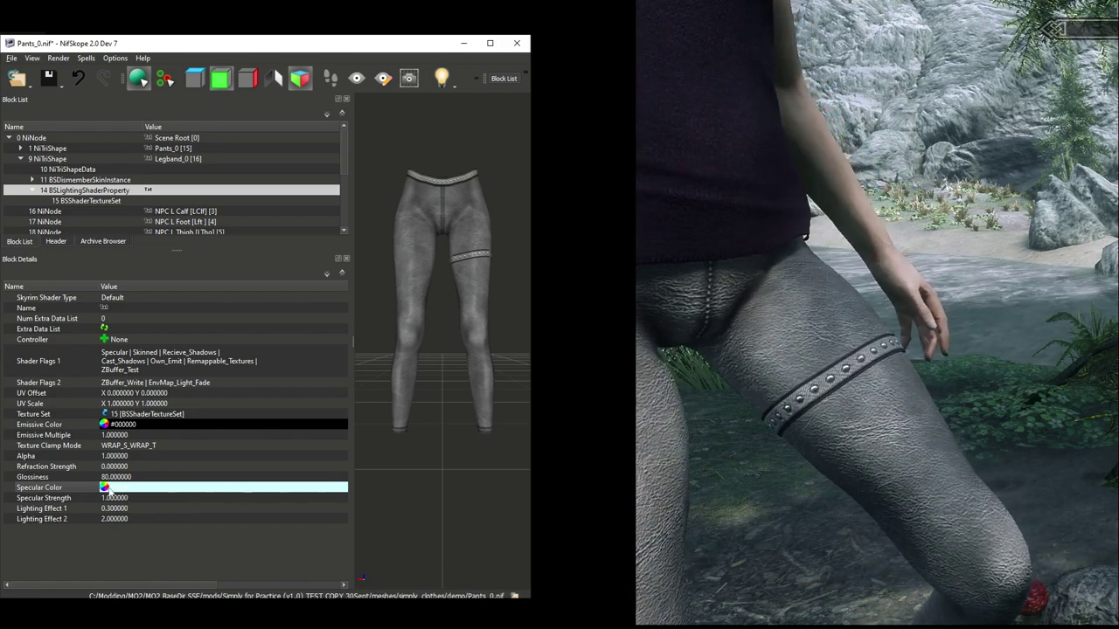
Choose a new Specular Color in the colour picker, then inspect the Lighting Effect 1 and 2 rows.
click(105, 488)
click(161, 162)
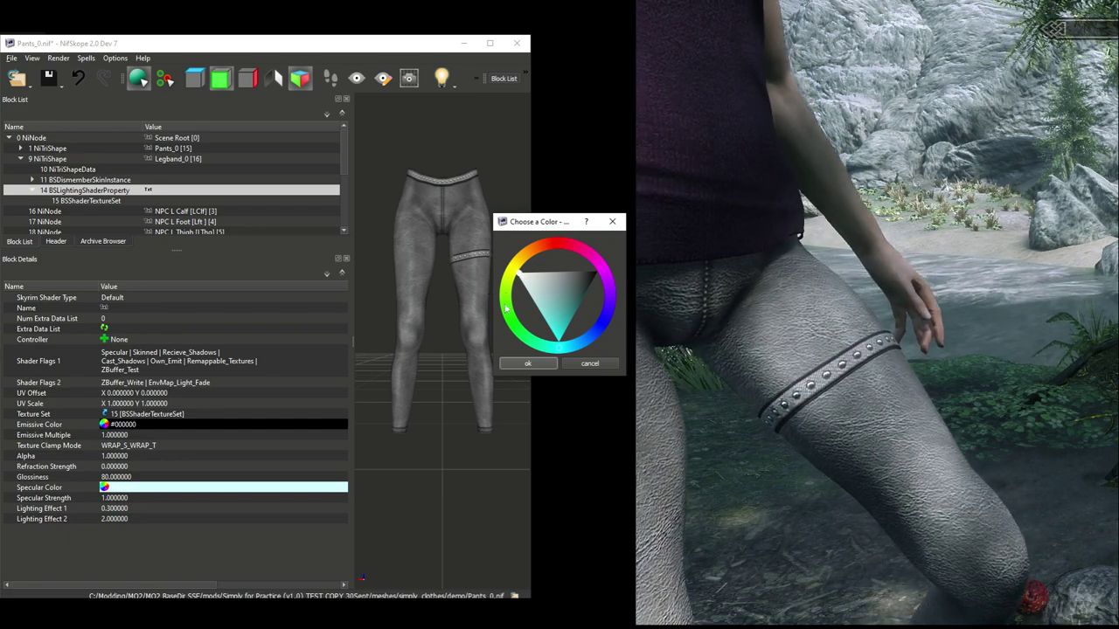
click(525, 363)
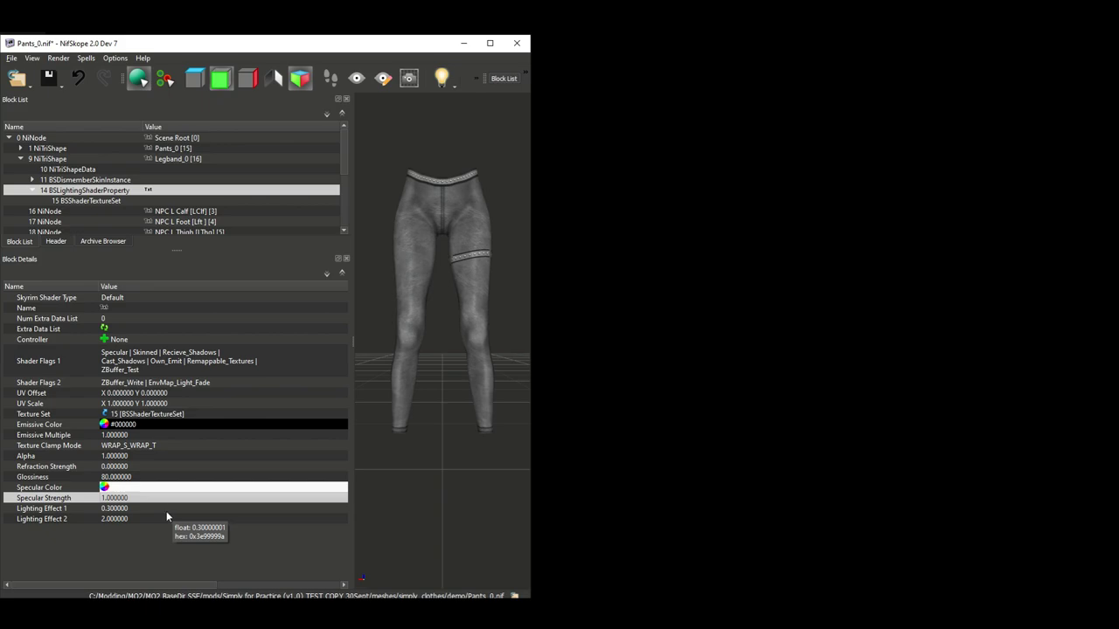
click(166, 511)
click(83, 520)
drag(100, 584, 9, 584)
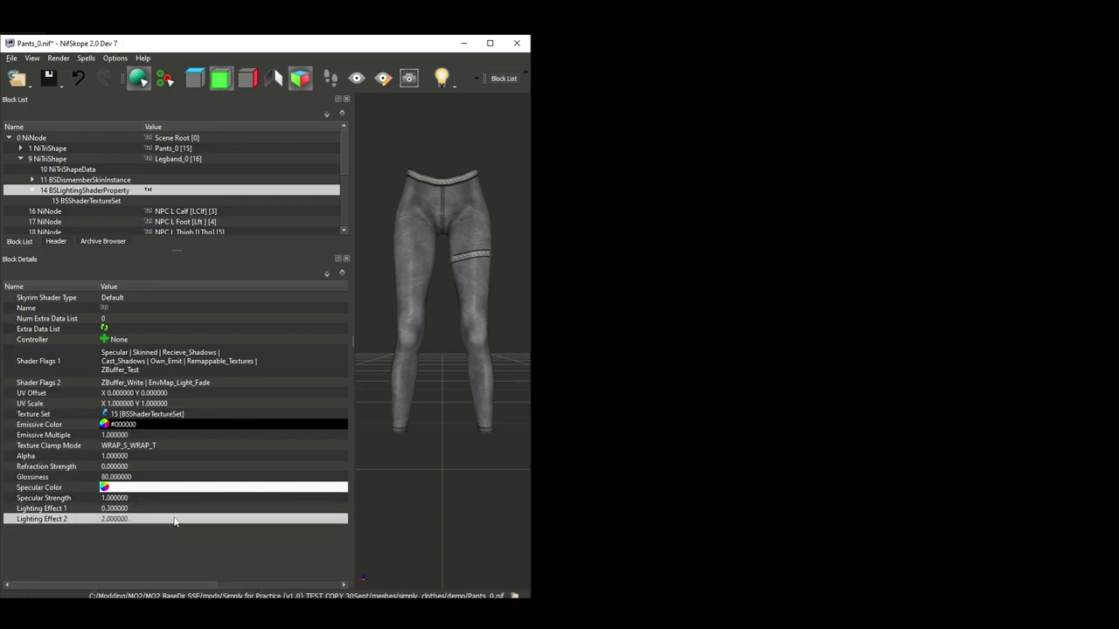
mouse_move(175, 522)
Change the Legband Specular Color to magenta in the colour picker.
click(104, 488)
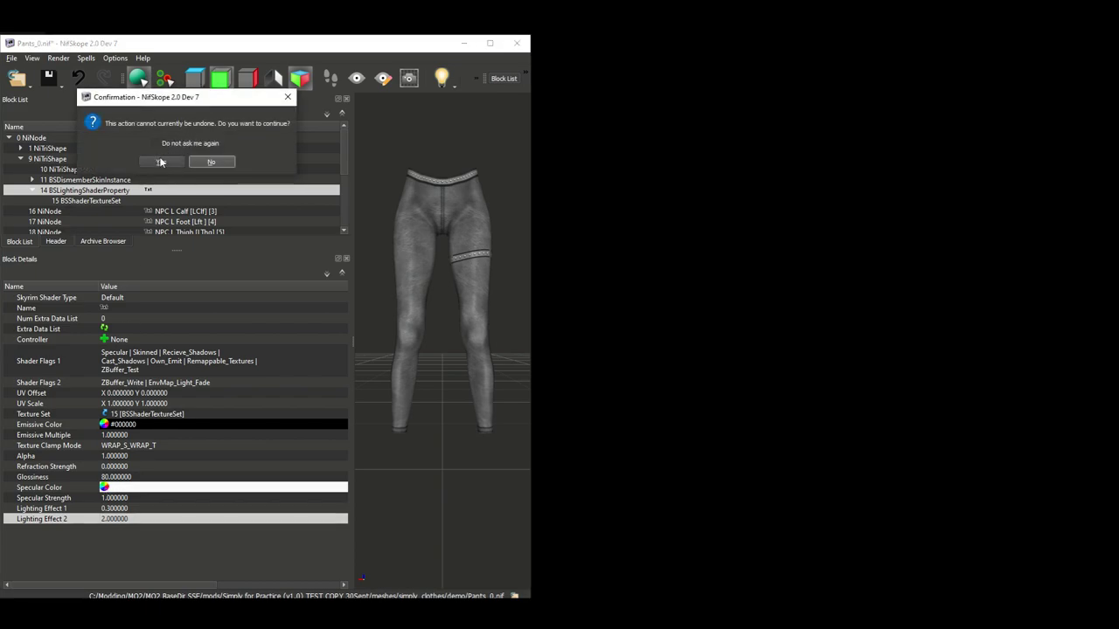
click(163, 161)
drag(556, 241, 601, 271)
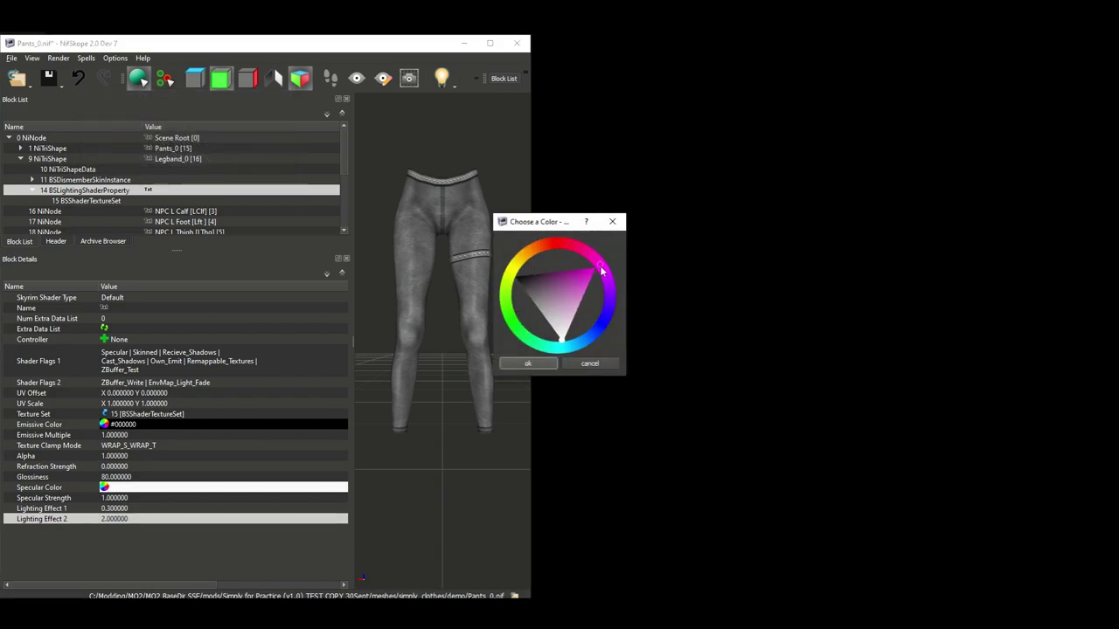
mouse_move(560, 340)
mouse_down()
mouse_move(580, 286)
mouse_move(543, 291)
mouse_move(574, 286)
mouse_up()
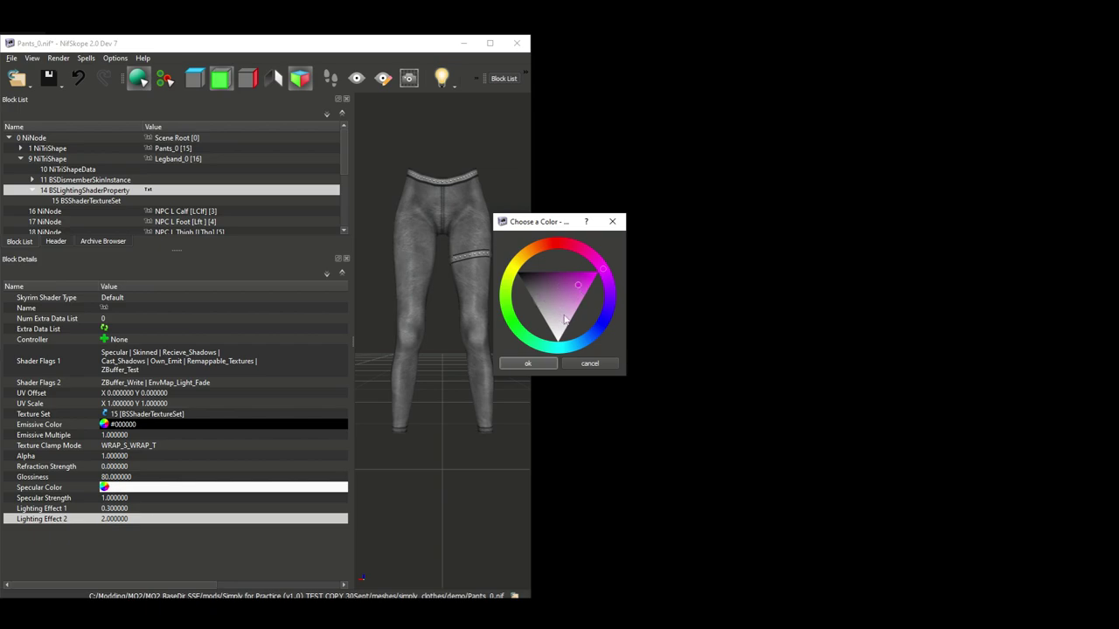
click(544, 362)
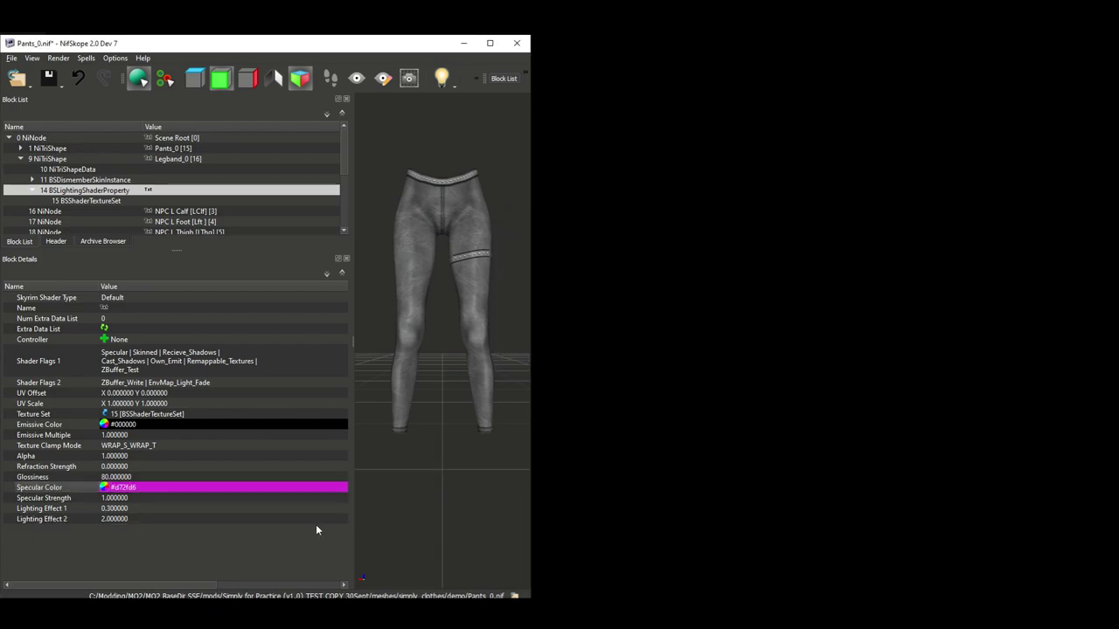
Enter Specular Color RGB values of 0.2 each, making it dark grey.
double_click(170, 487)
text(0.2)
key(Tab)
text(0.2)
key(Tab)
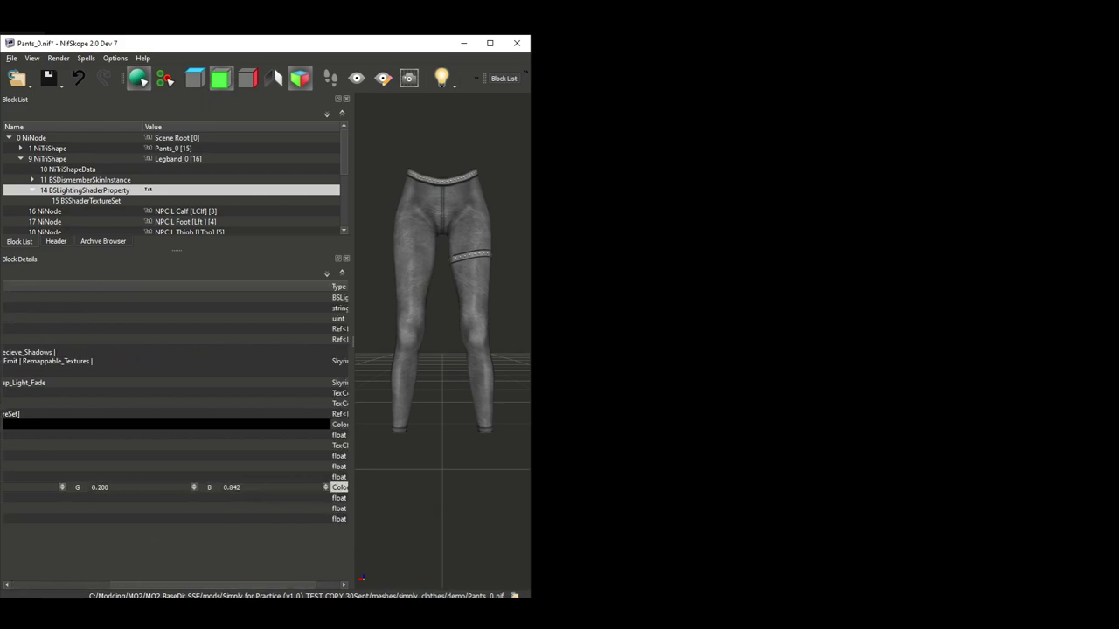
key(End)
key(BackSpace)
key(BackSpace)
key(BackSpace)
text(2)
key(Return)
drag(217, 584, 96, 585)
Set the Specular Color's R, G and B values to 0, making it black.
click(140, 508)
click(115, 489)
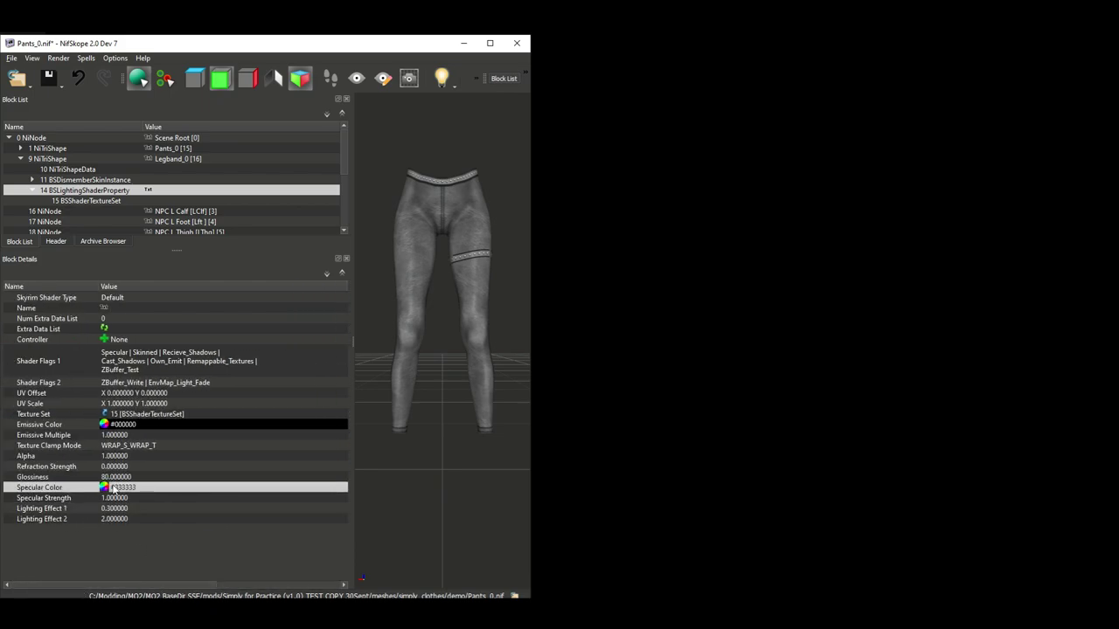
click(108, 490)
text(0)
click(188, 491)
text(0)
click(302, 487)
text(0)
click(283, 468)
drag(252, 585, 191, 585)
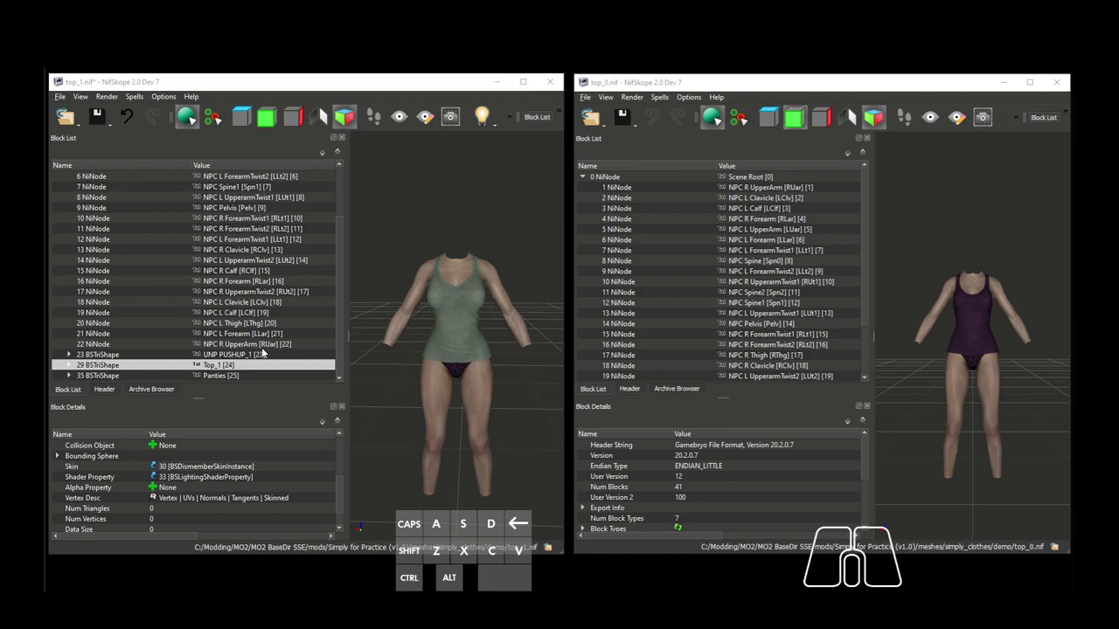
Copy Top_1's BSLightingShaderProperty and paste it onto the Top_0 shape in top_0.nif.
click(234, 369)
click(70, 366)
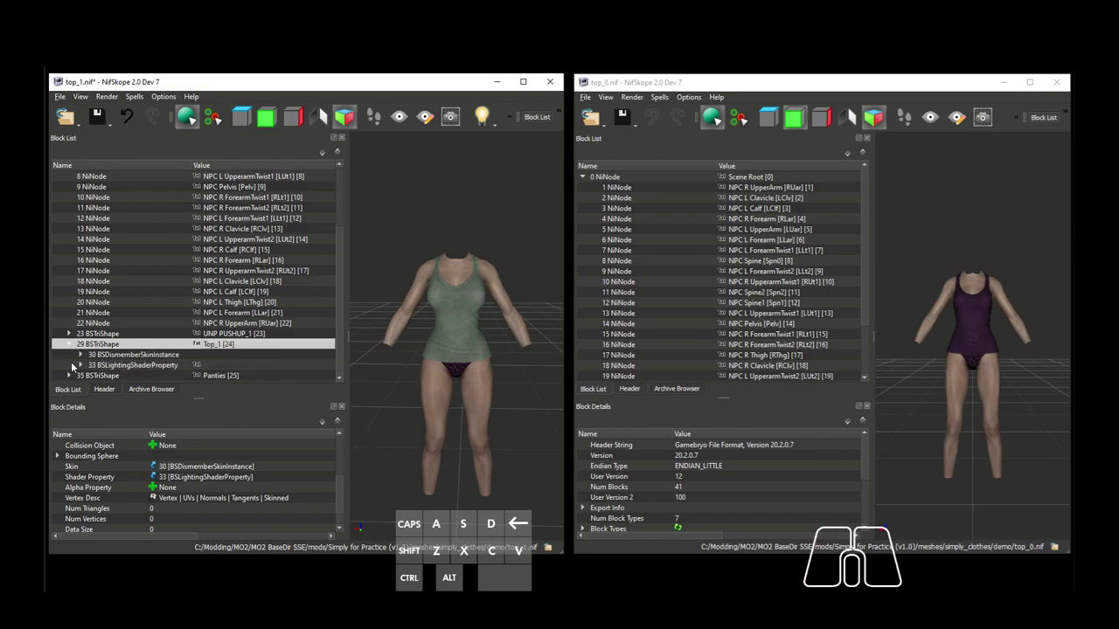
click(113, 366)
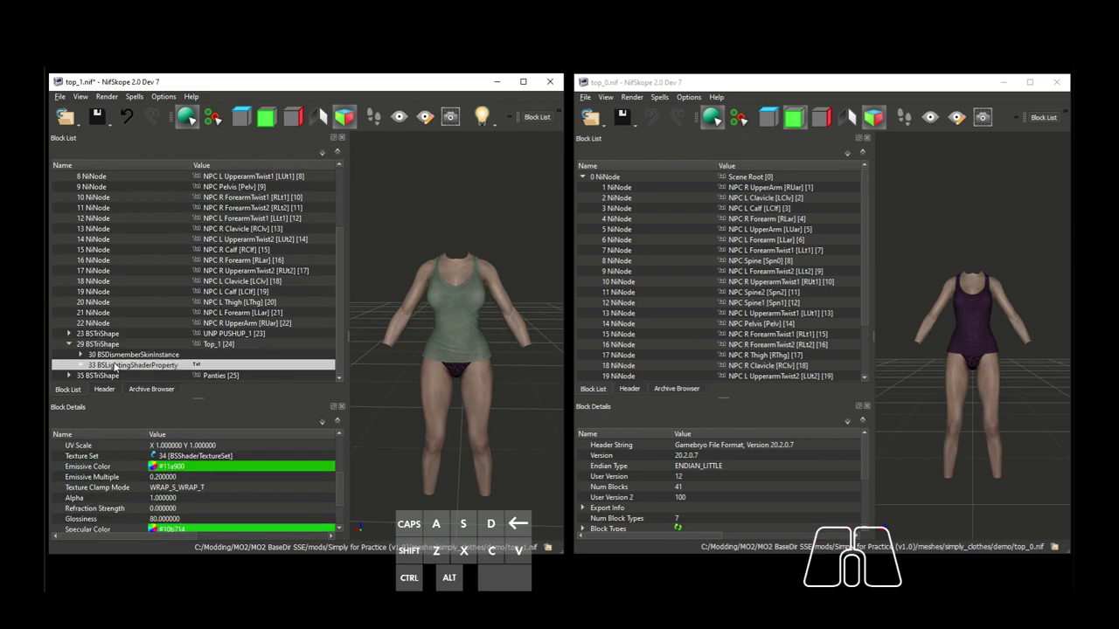
key(ctrl+c)
click(960, 327)
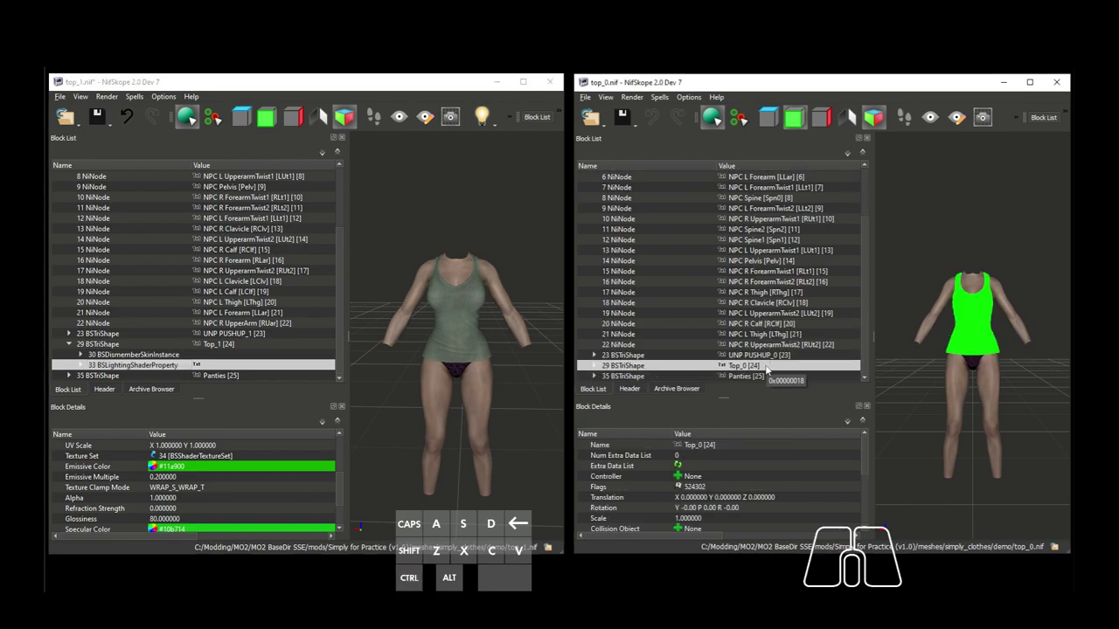
click(594, 366)
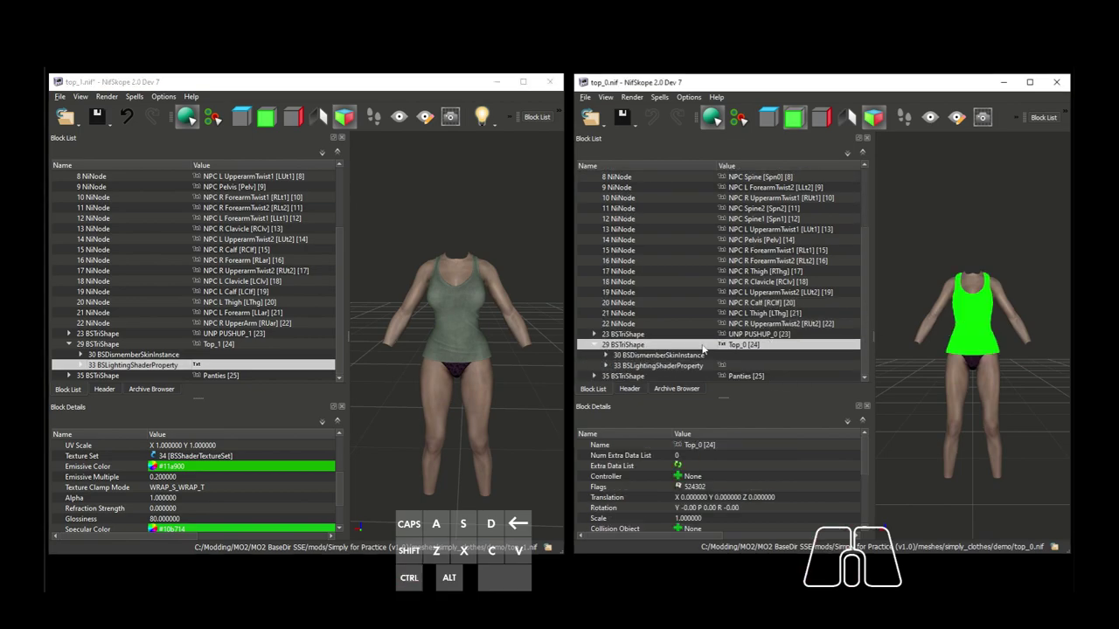
click(738, 347)
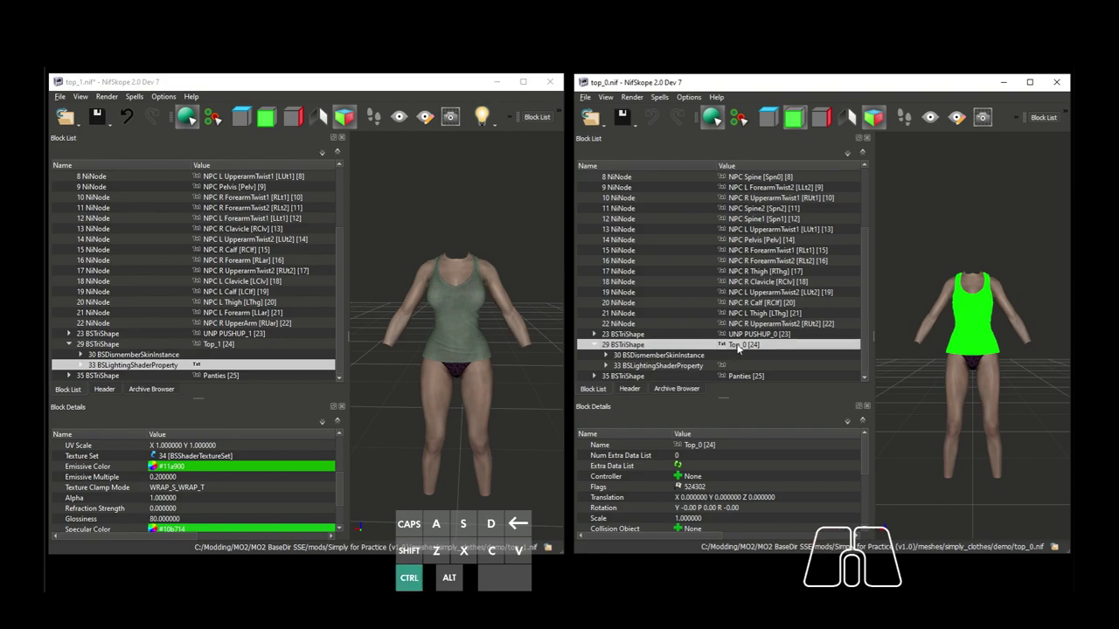
key(ctrl+v)
Remove the orphaned block 33 BSLightingShaderProperty with Remove Branch.
scroll(739, 347, down, 1)
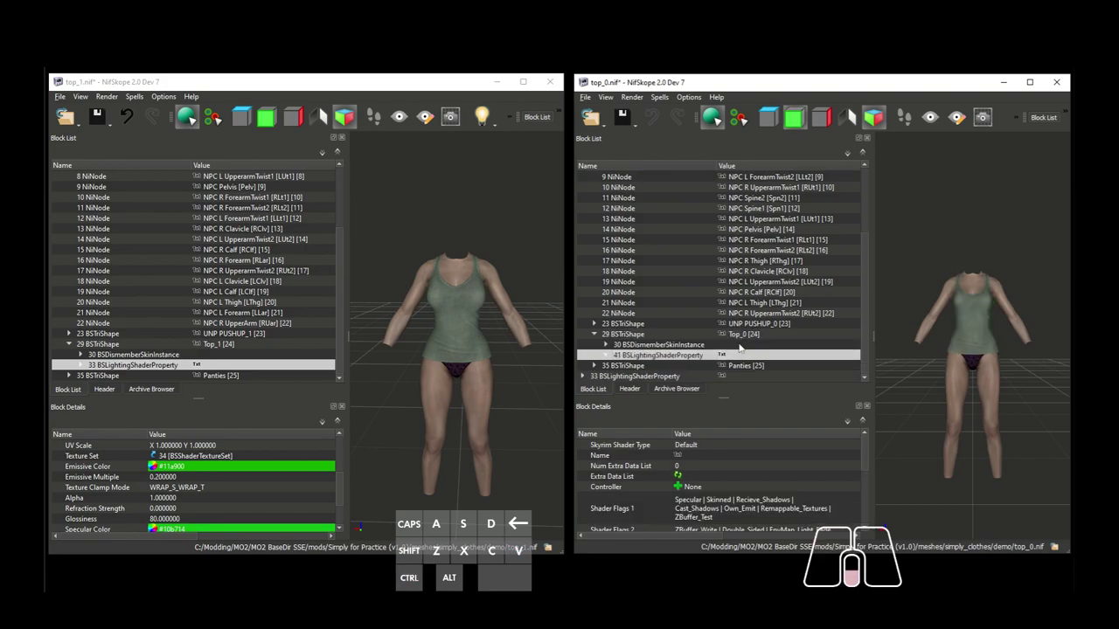
click(675, 375)
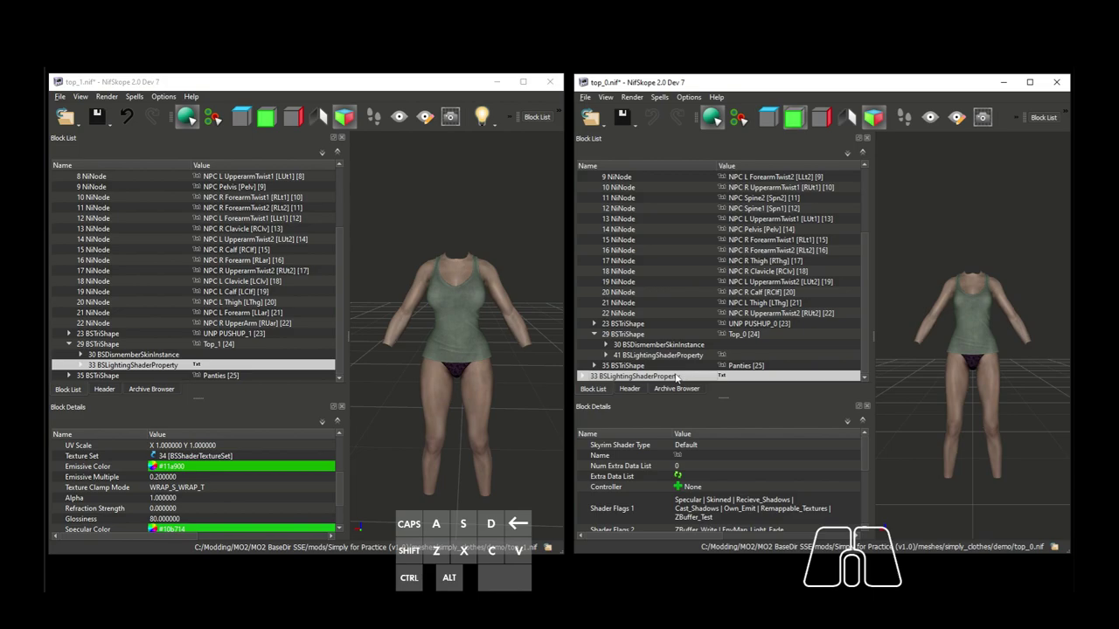
right_click(674, 376)
mouse_move(708, 369)
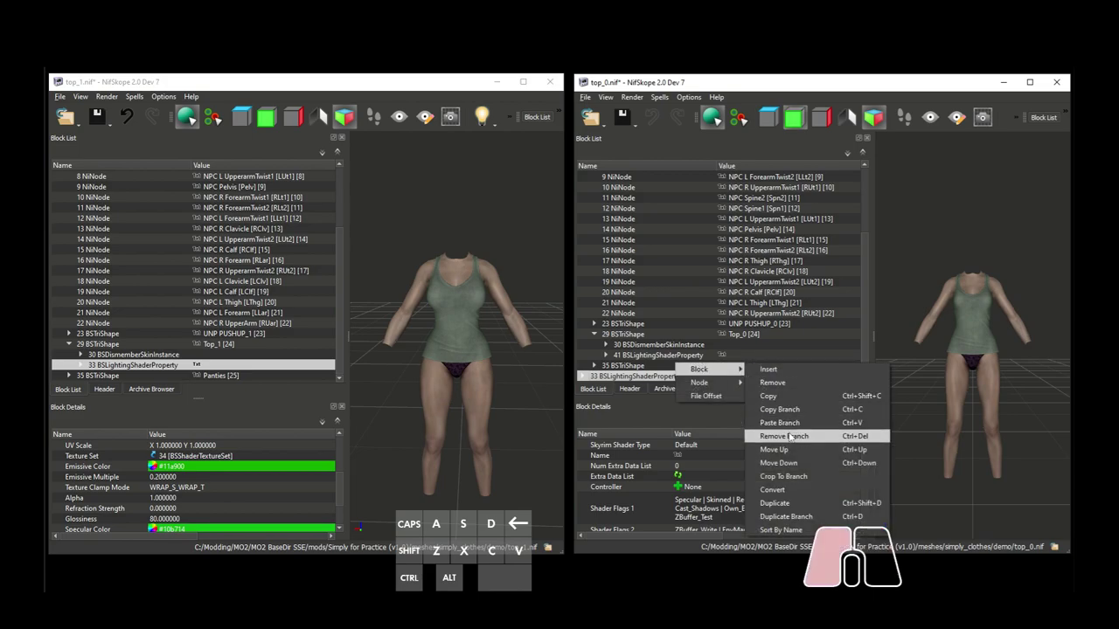
click(784, 435)
click(722, 386)
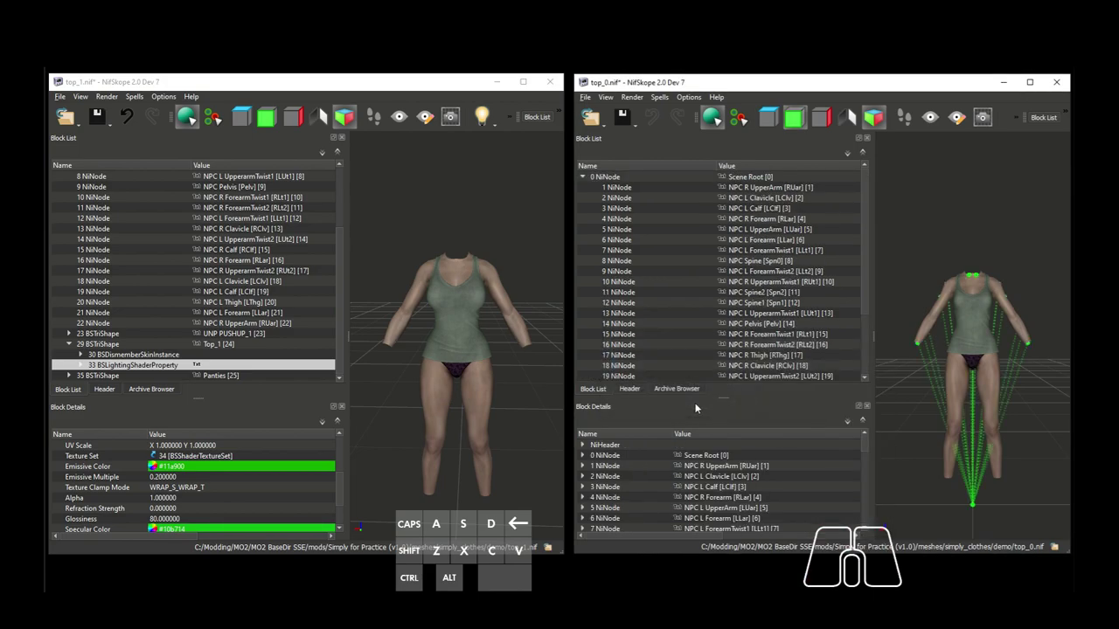
click(909, 496)
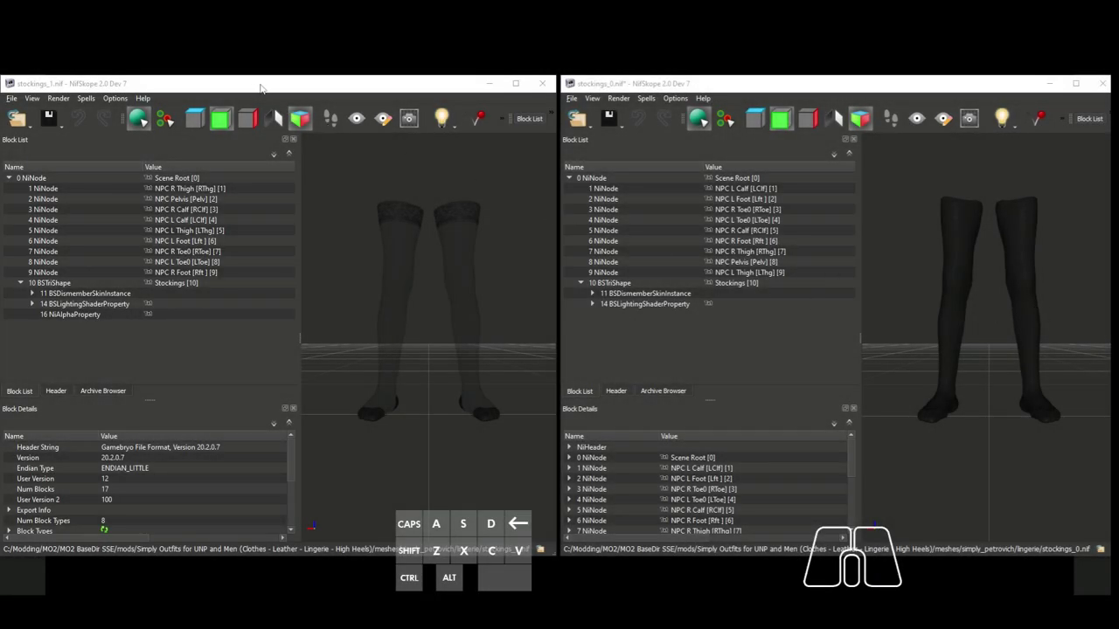
Copy stockings_1's NiAlphaProperty and paste it onto the Stockings shape in stockings_0.
click(261, 88)
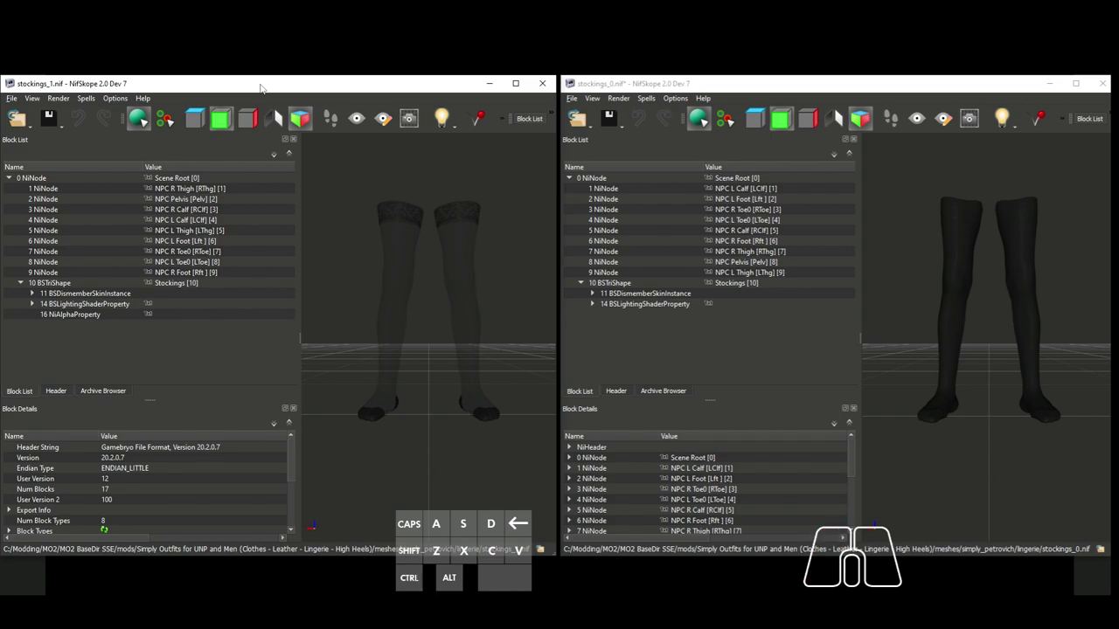
click(88, 315)
key(ctrl+c)
click(669, 283)
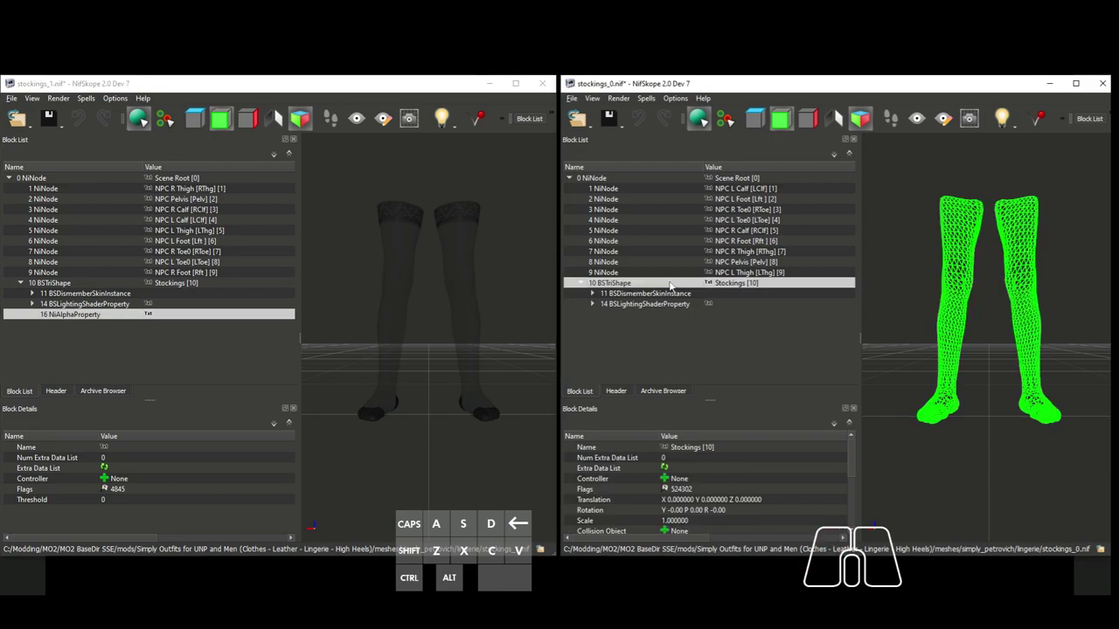
key(ctrl+v)
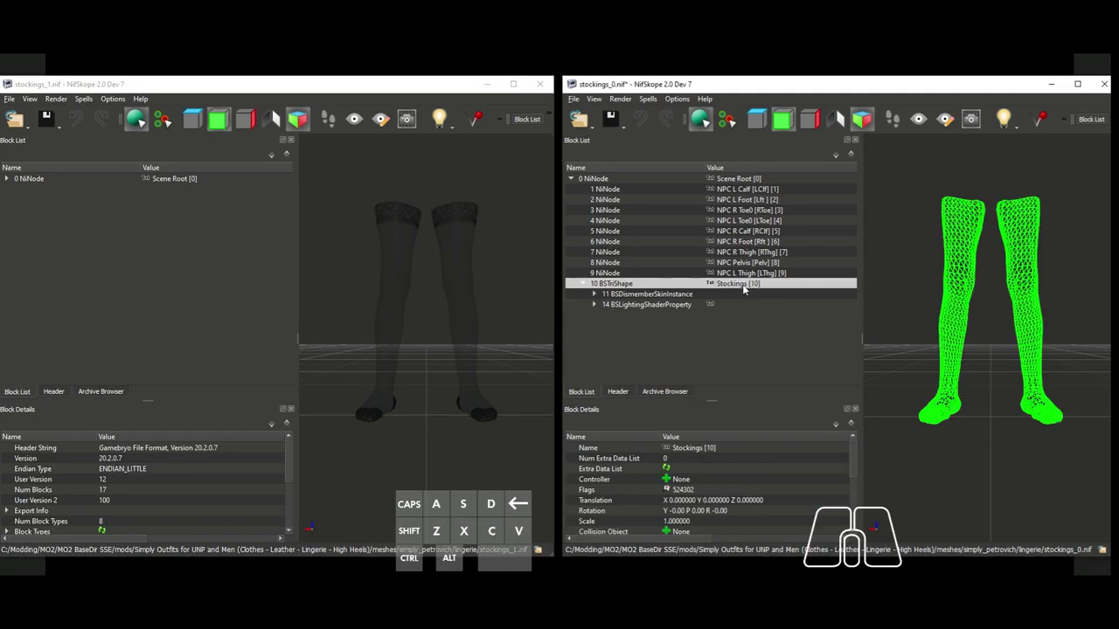
Attach a new NiAlphaProperty to the Stockings shape via Attach Property.
right_click(742, 284)
mouse_move(747, 284)
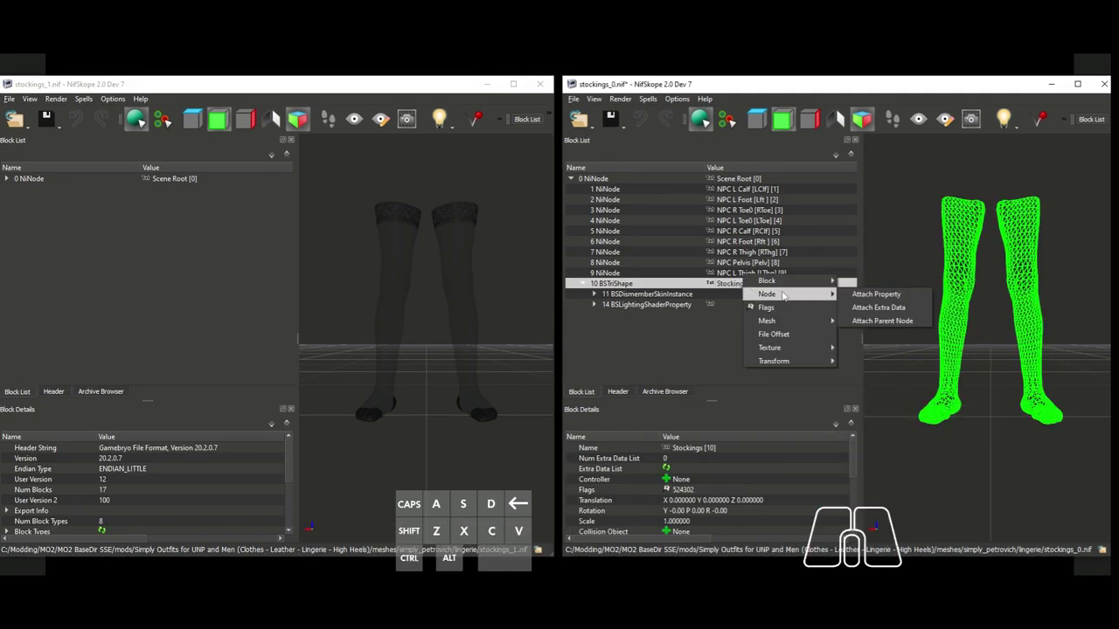
click(881, 304)
click(765, 342)
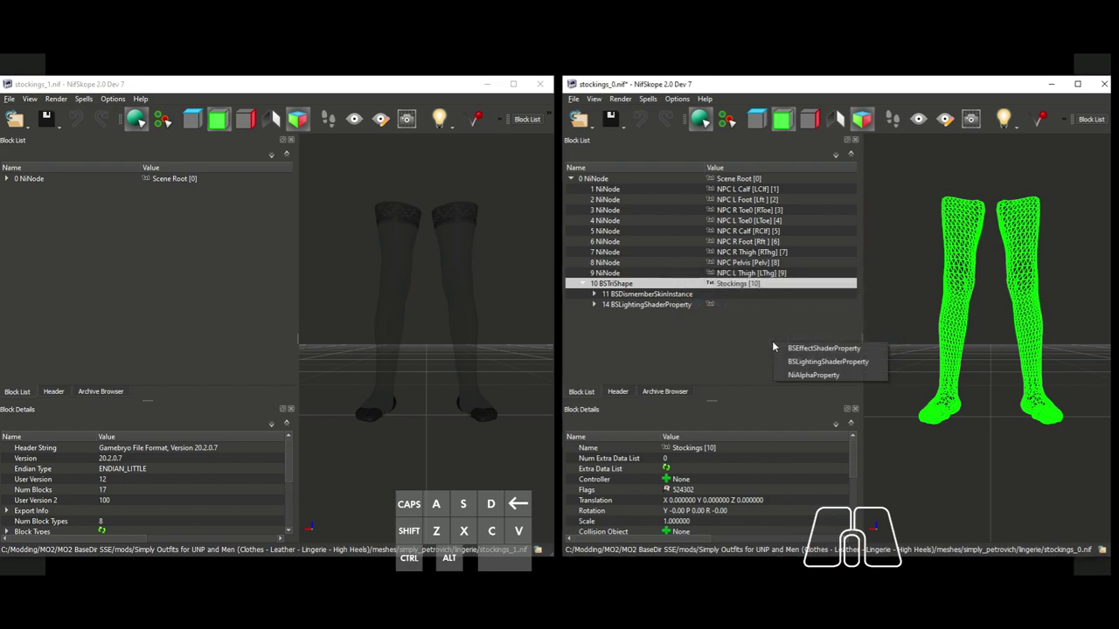
click(796, 373)
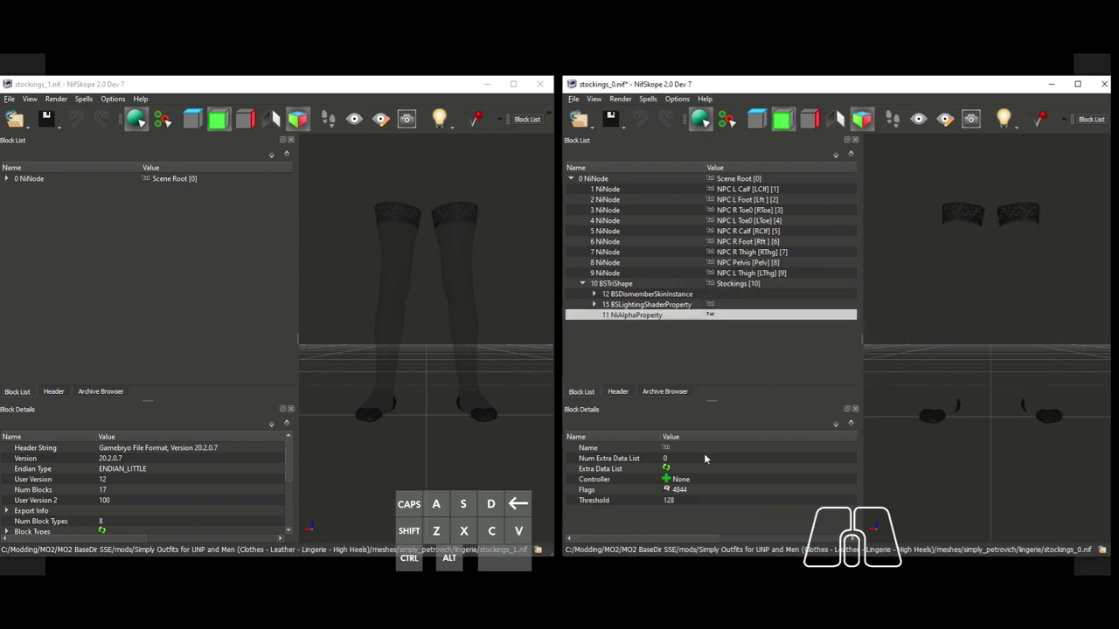
Set the alpha property's Flags to 4845 and Threshold to 0.
double_click(685, 489)
text(4845)
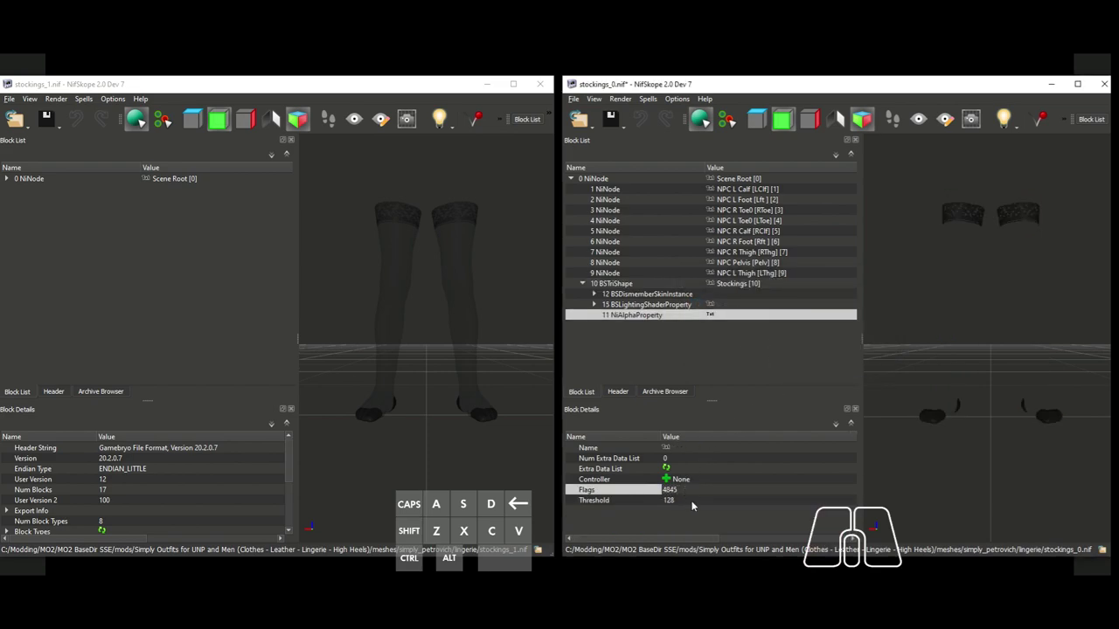
double_click(669, 500)
key(Return)
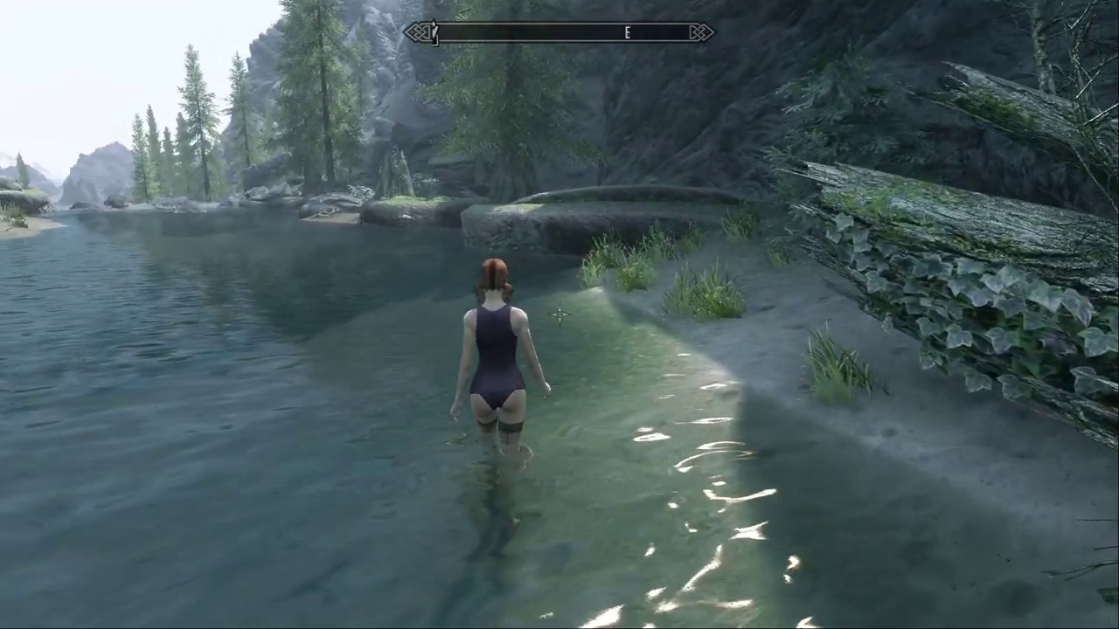
Walk the character forward through the shallow water along the shoreline.
key(w)
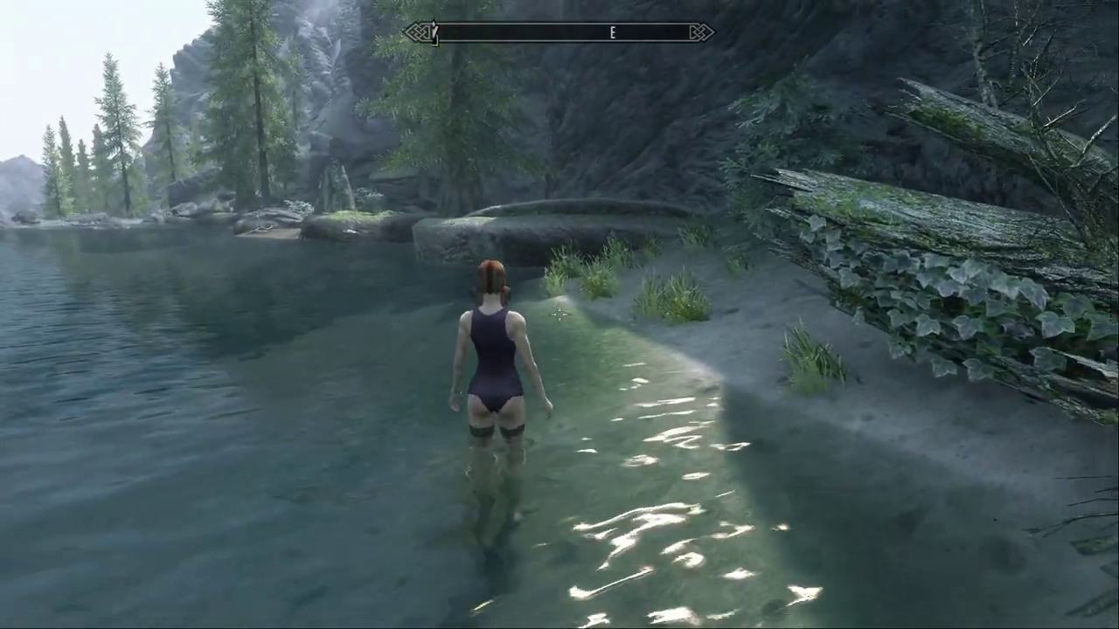
key(w)
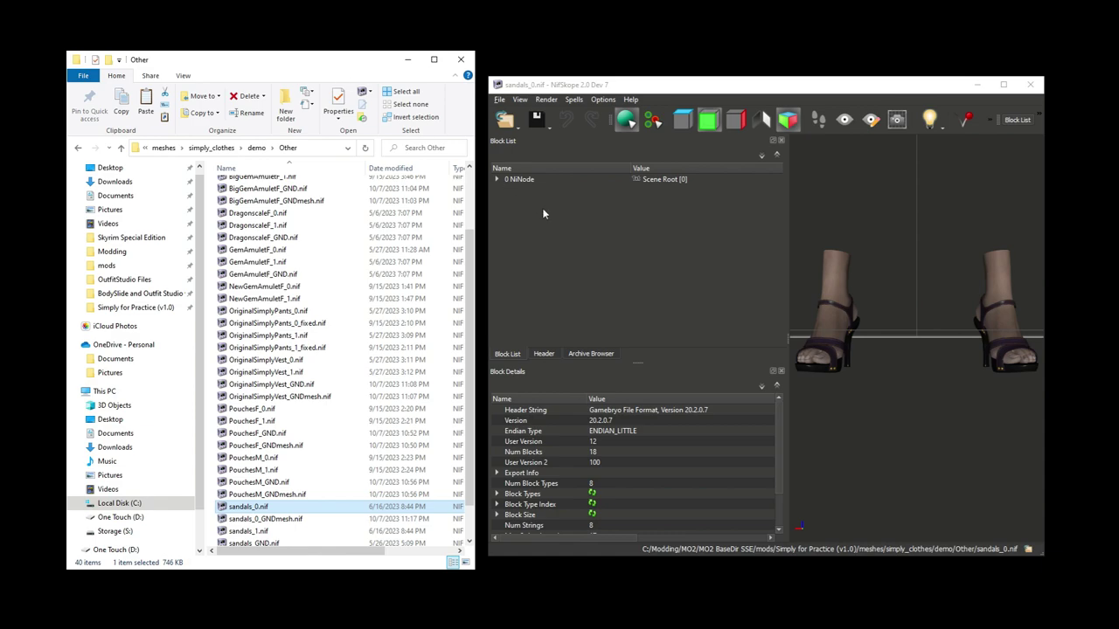
Turn the sandals to a side view, select the mesh, and expand 11 BSTriShape.
drag(884, 350, 745, 356)
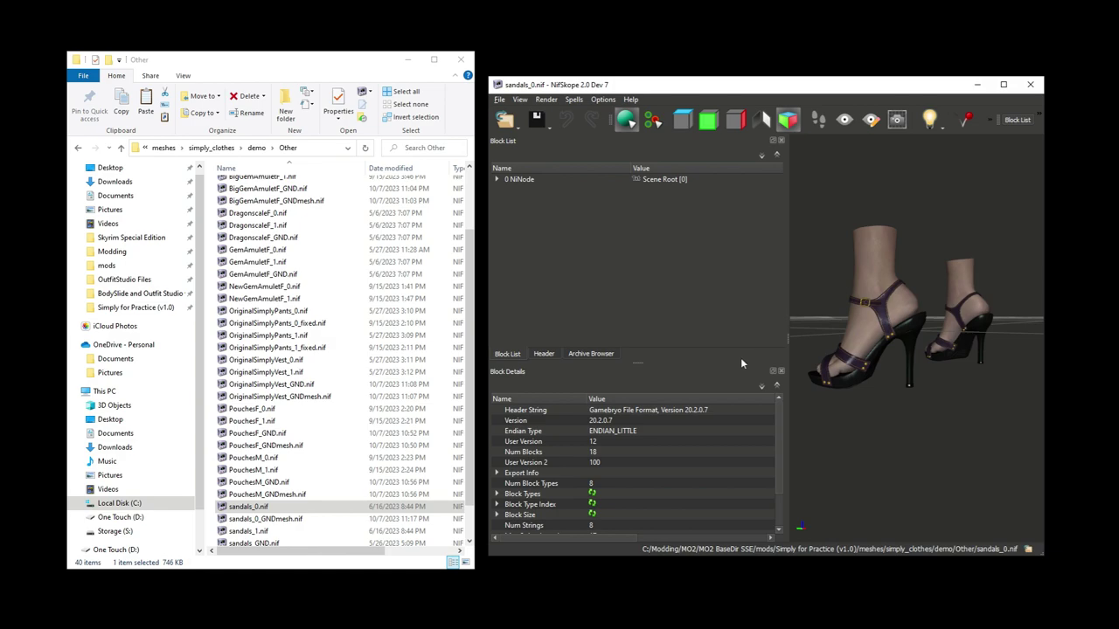
click(249, 507)
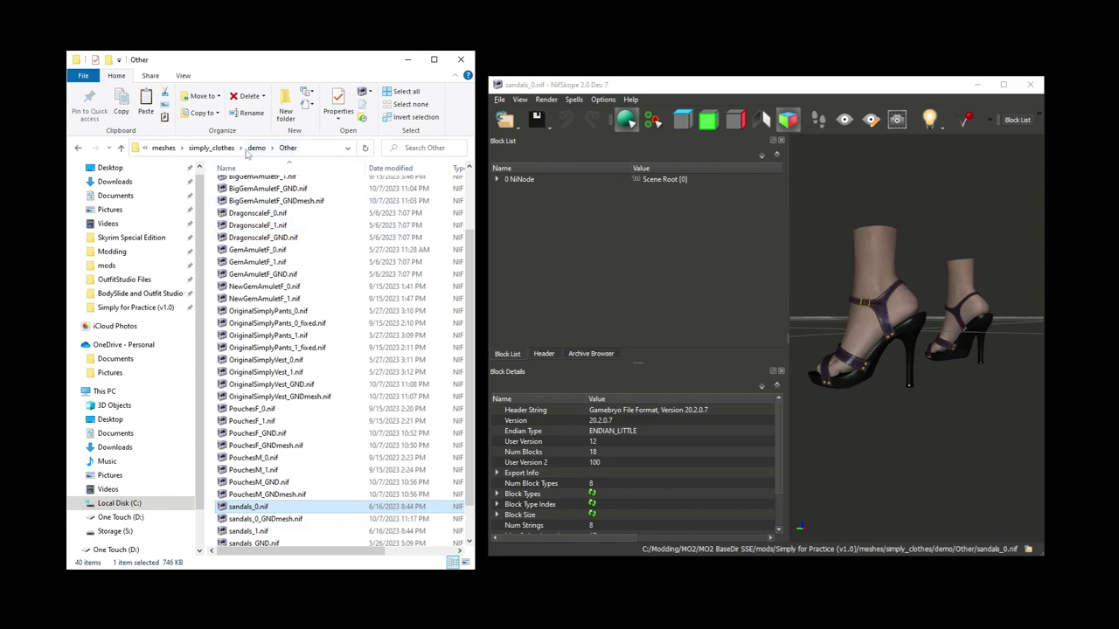
click(855, 381)
click(509, 242)
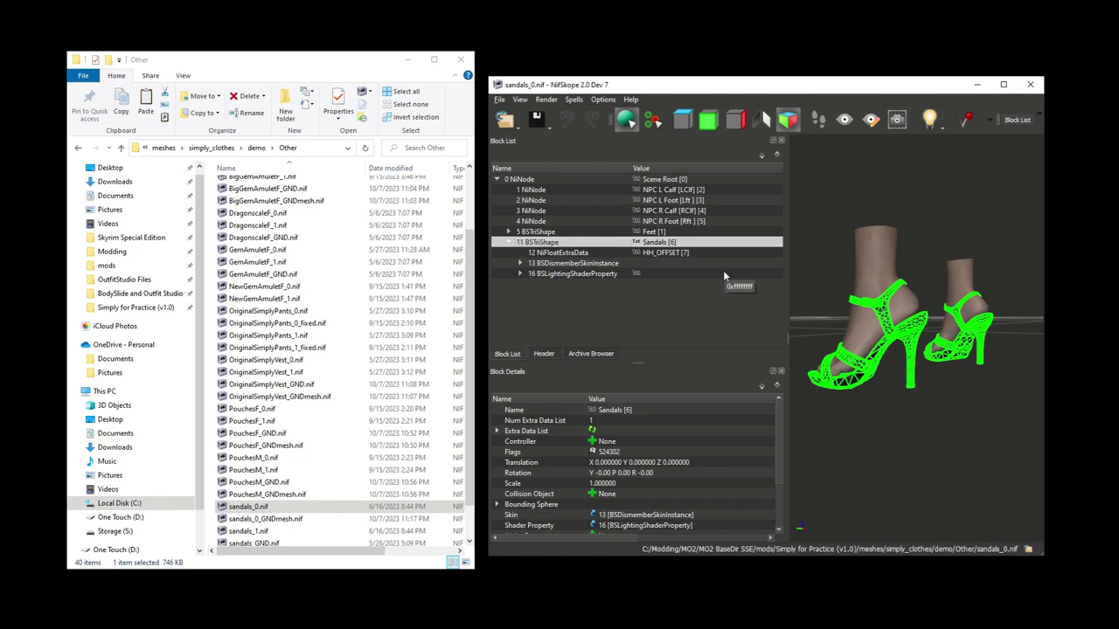
Select the 12 NiFloatExtraData HH_OFFSET block to read its Float Data of 6.0.
click(664, 253)
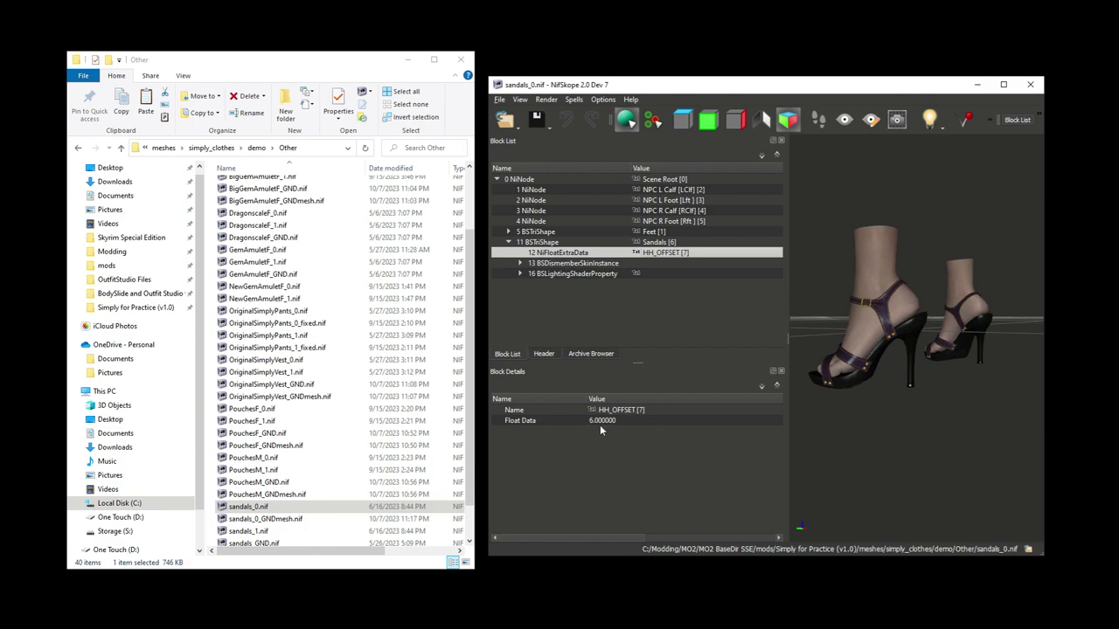
mouse_move(604, 425)
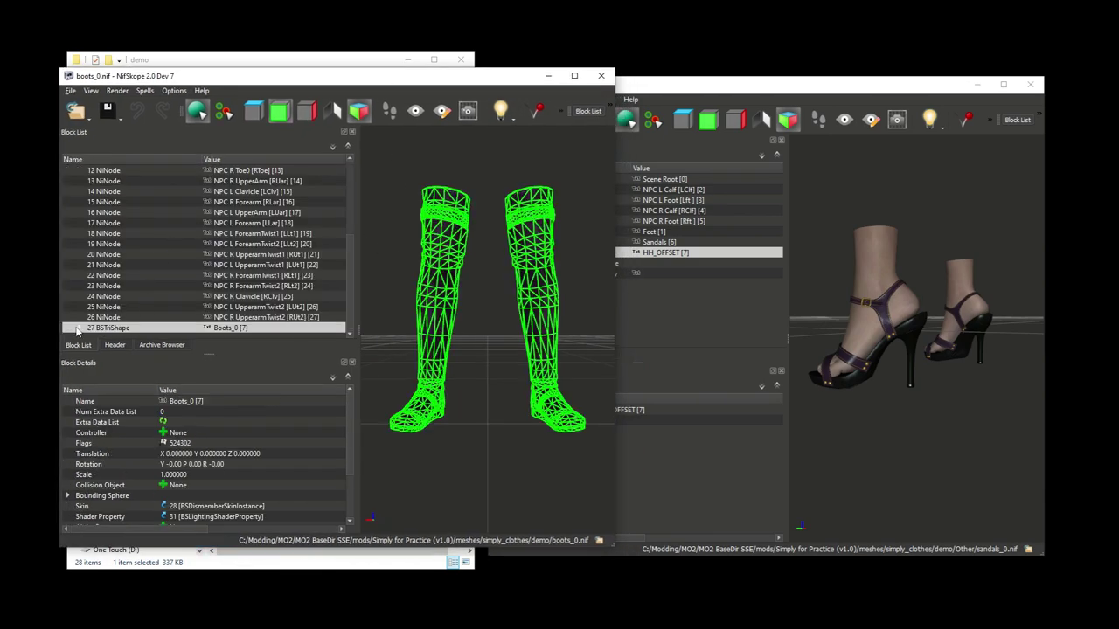
Paste the copied HH_OFFSET NiFloatExtraData block onto the Boots_0 shape.
click(77, 329)
click(114, 327)
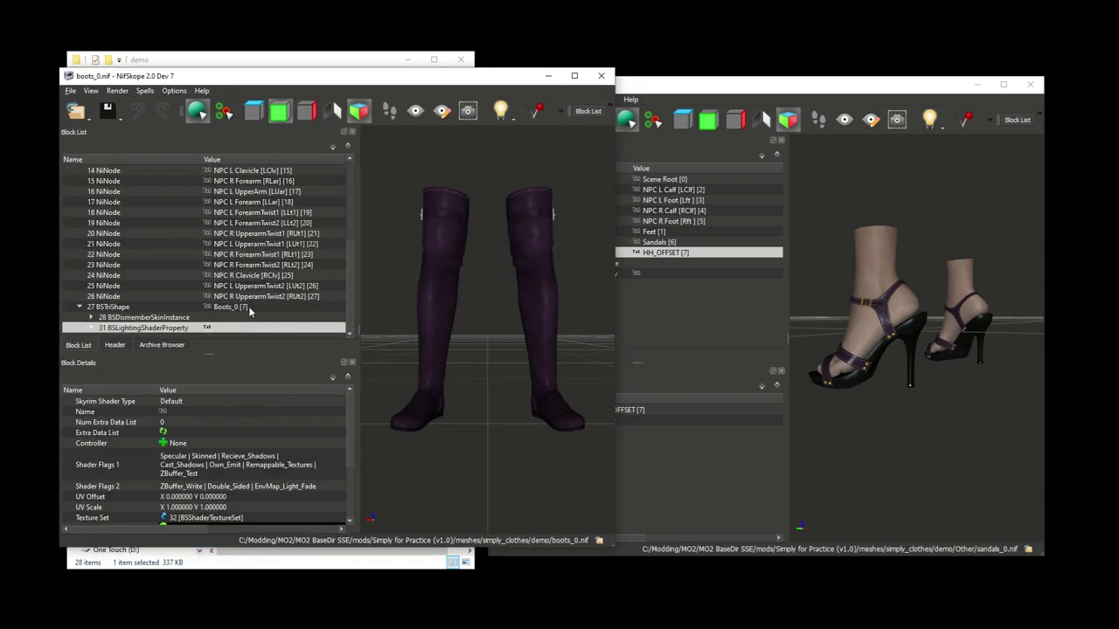
click(249, 307)
click(784, 89)
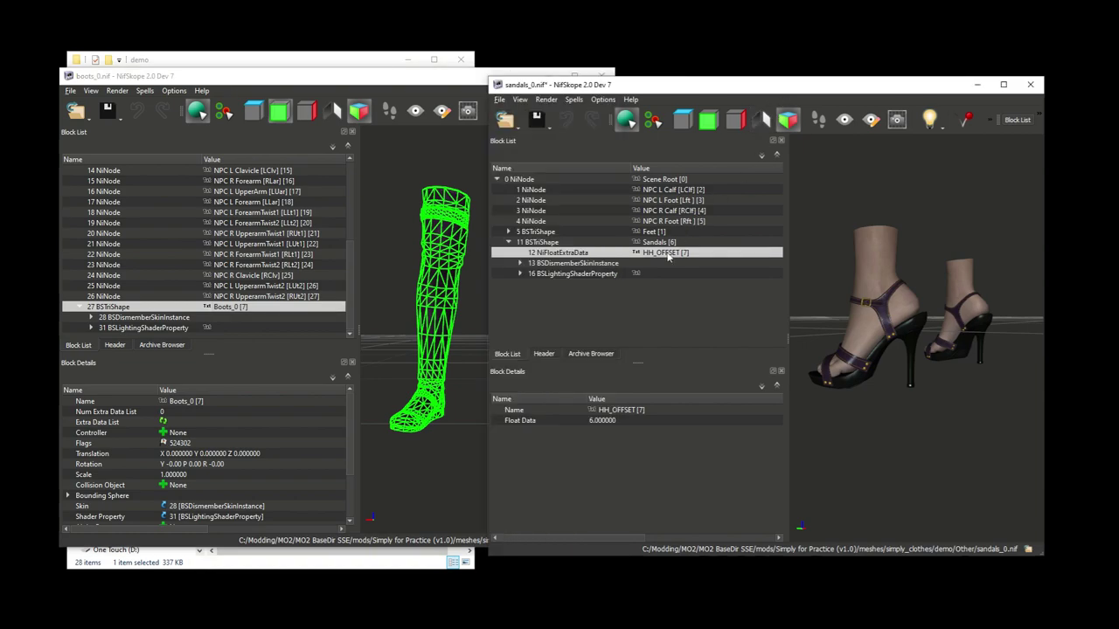
click(245, 360)
key(ctrl+v)
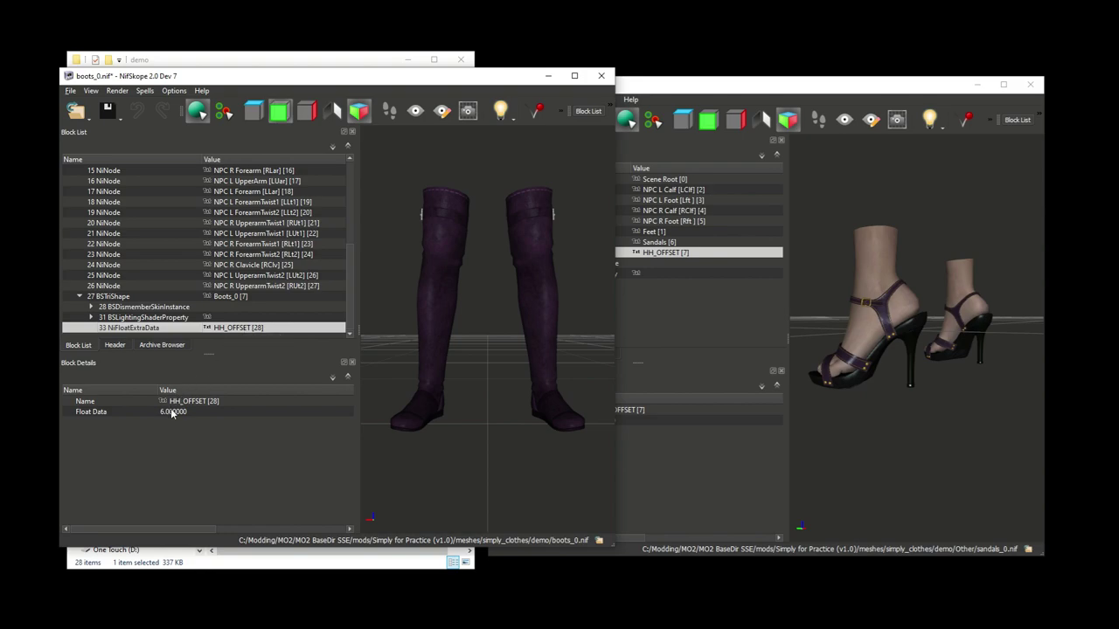
Change the boots' HH_OFFSET Float Data value to 18.
mouse_move(172, 415)
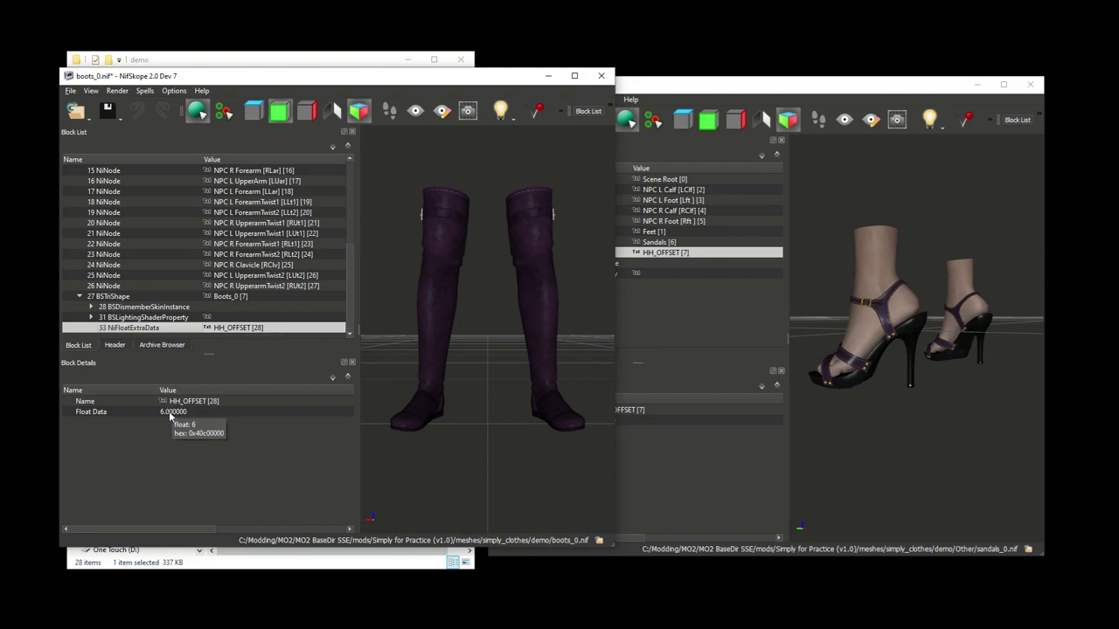
double_click(172, 414)
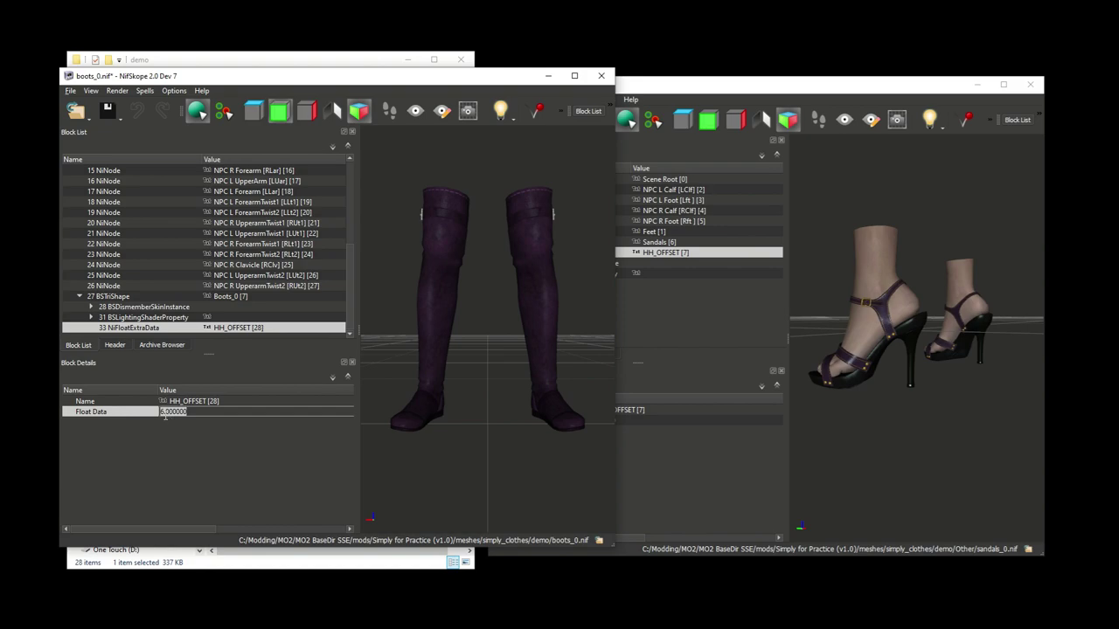
text(18)
key(Return)
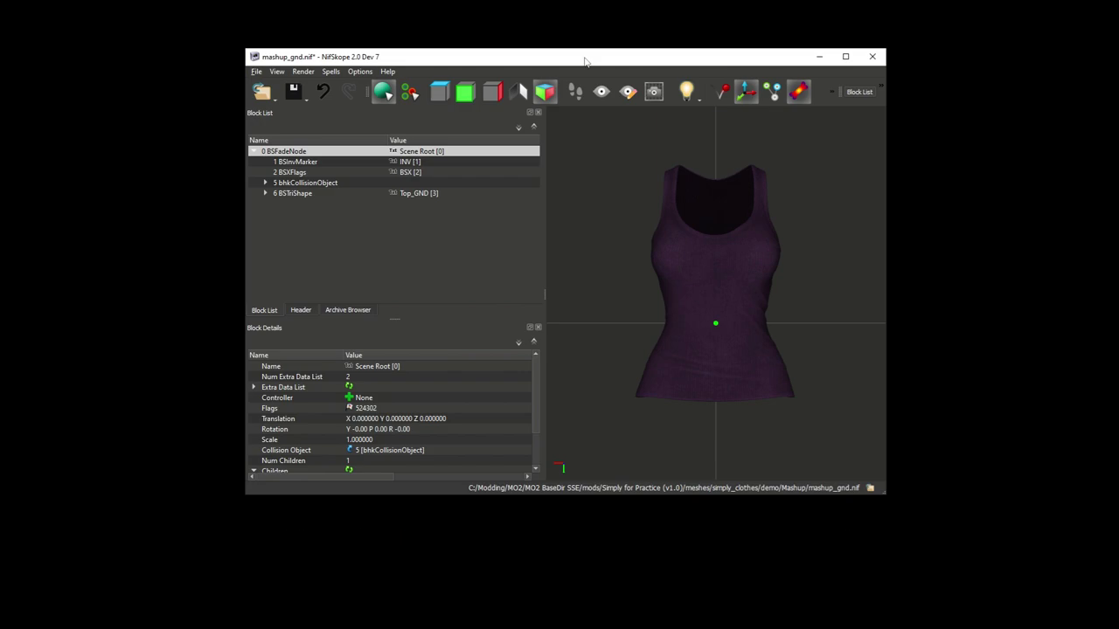
Open the Top_GND transform editor and set Translation X to 10 and Z to 10.
click(303, 193)
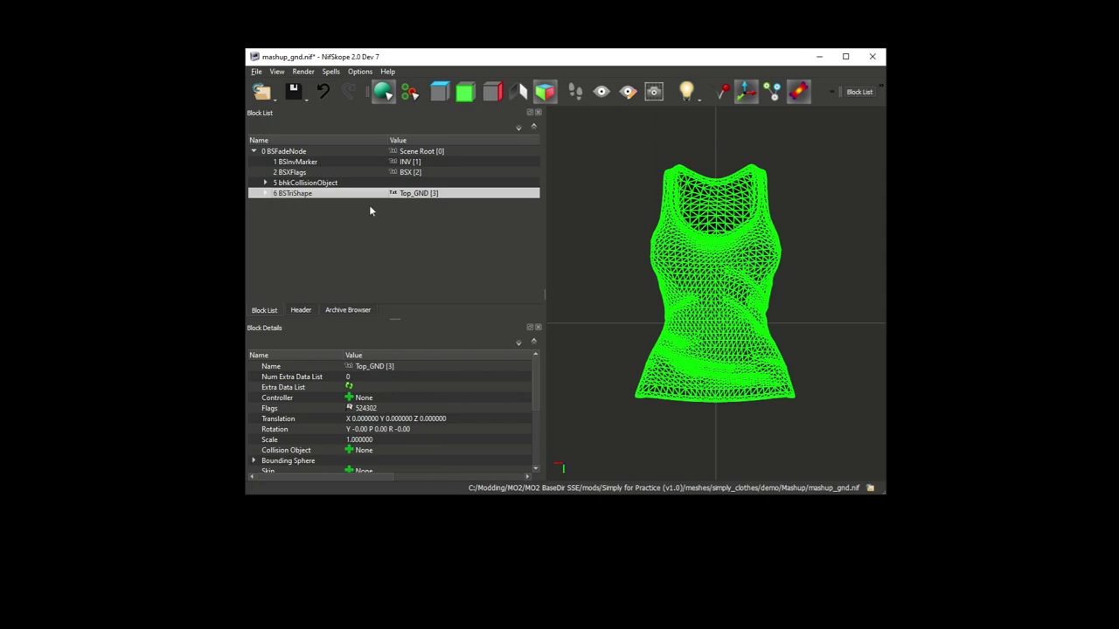
right_click(400, 192)
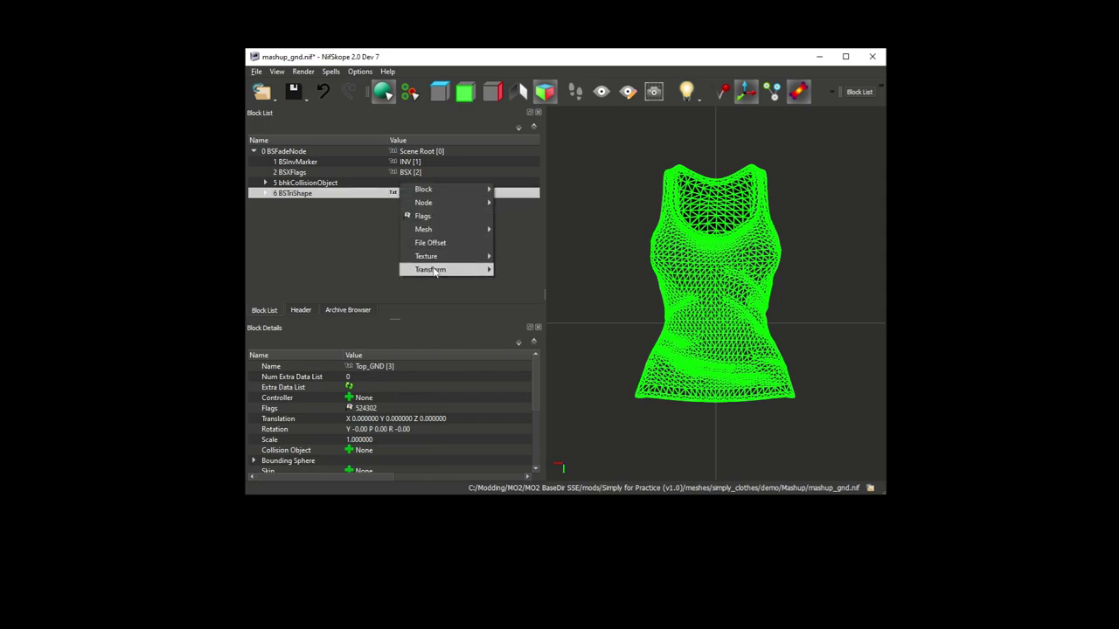
mouse_move(434, 271)
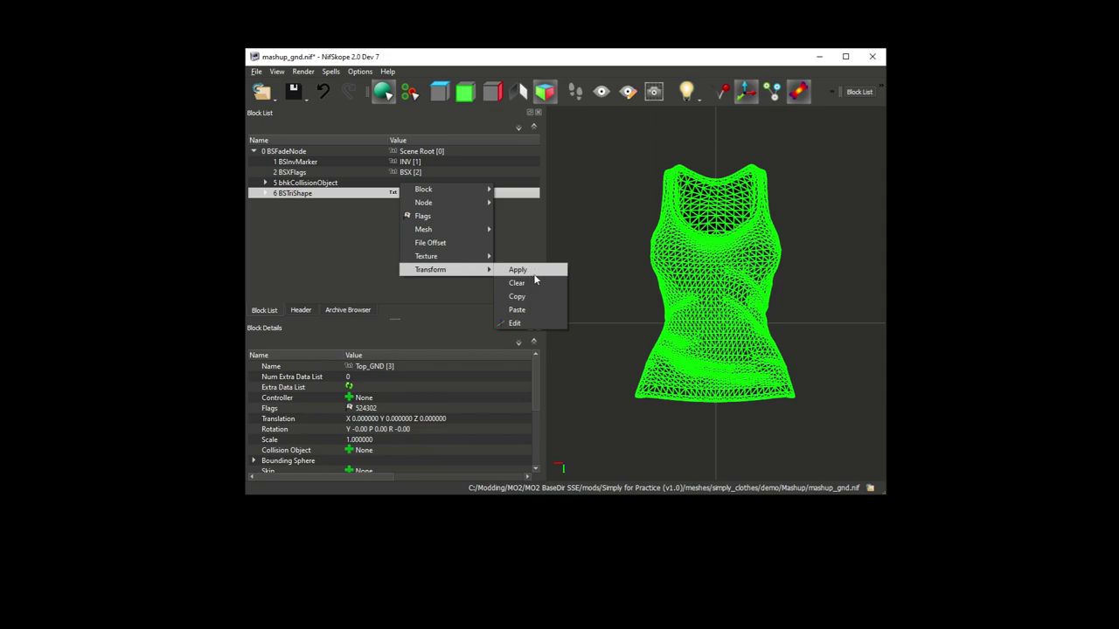
click(526, 325)
click(422, 252)
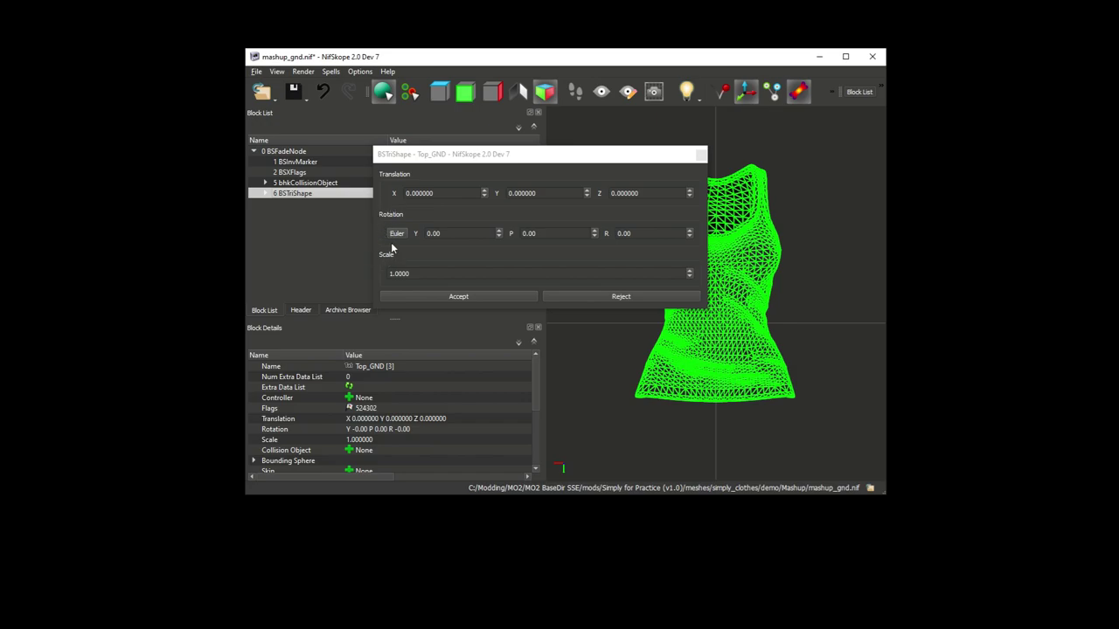
double_click(435, 194)
text(10)
key(Return)
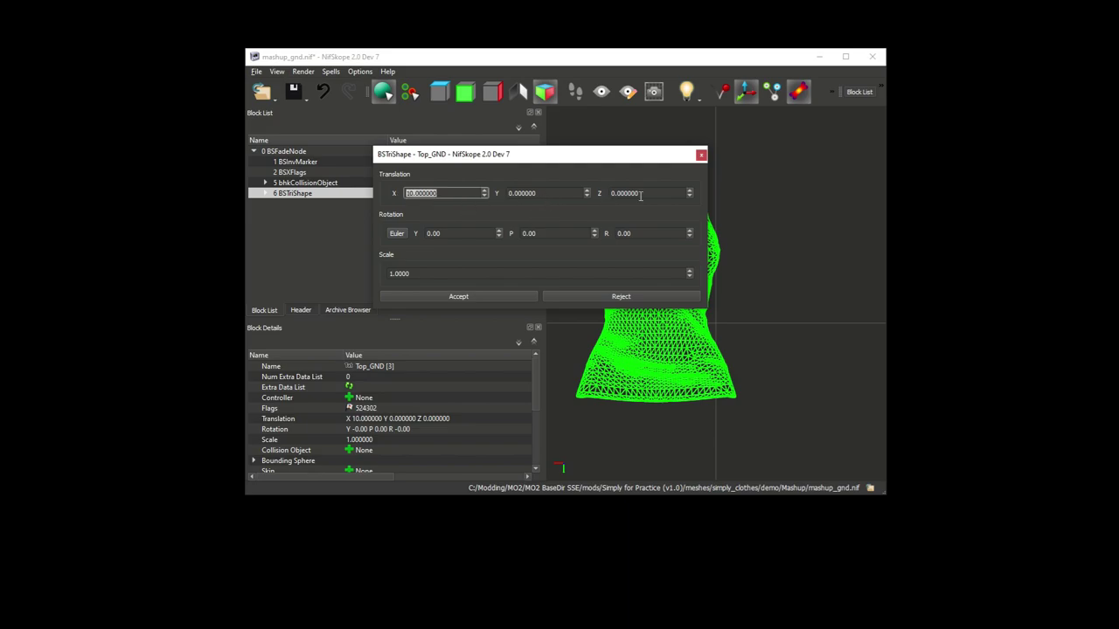
key(Tab)
key(Tab)
text(10)
key(Return)
Set Rotation Y to 90 and scale to 2, then accept the transform.
double_click(467, 233)
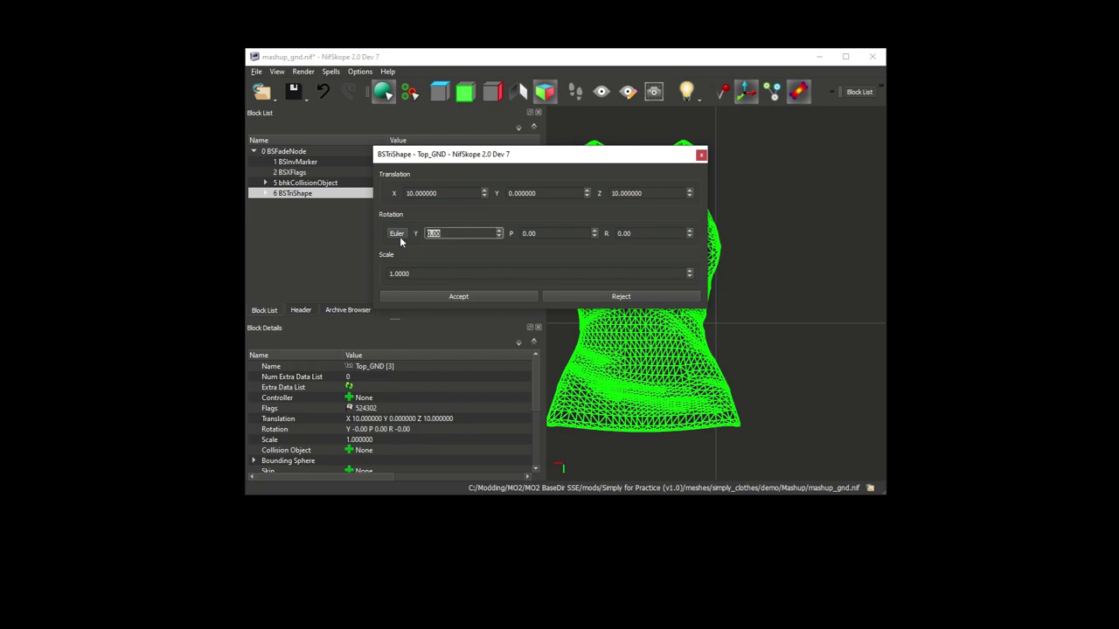
text(90)
key(Return)
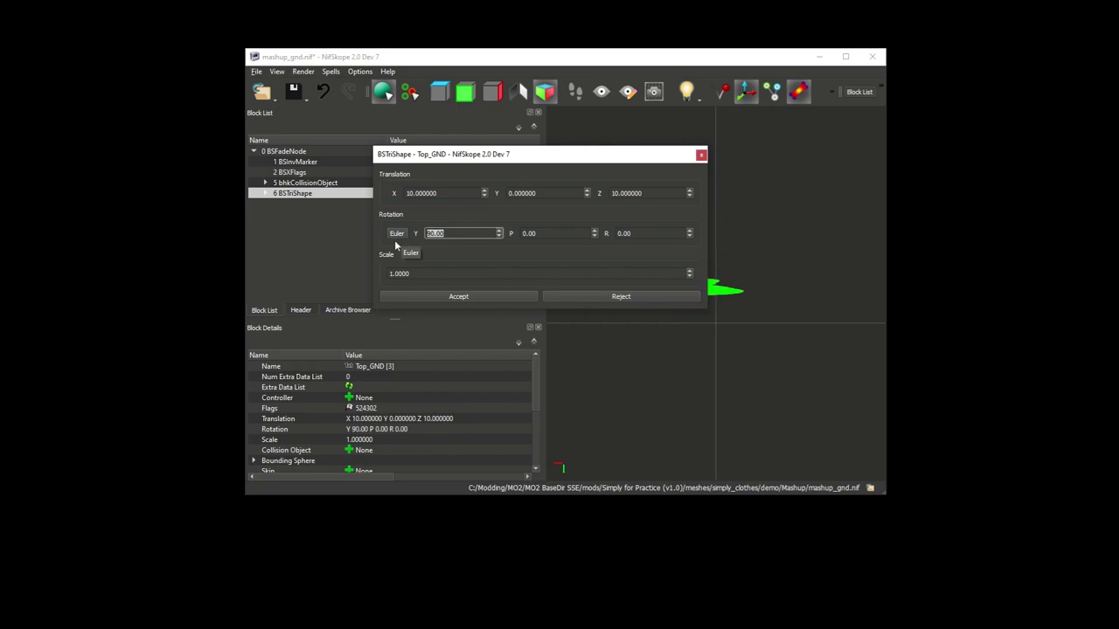
click(396, 234)
click(398, 234)
drag(544, 157, 342, 229)
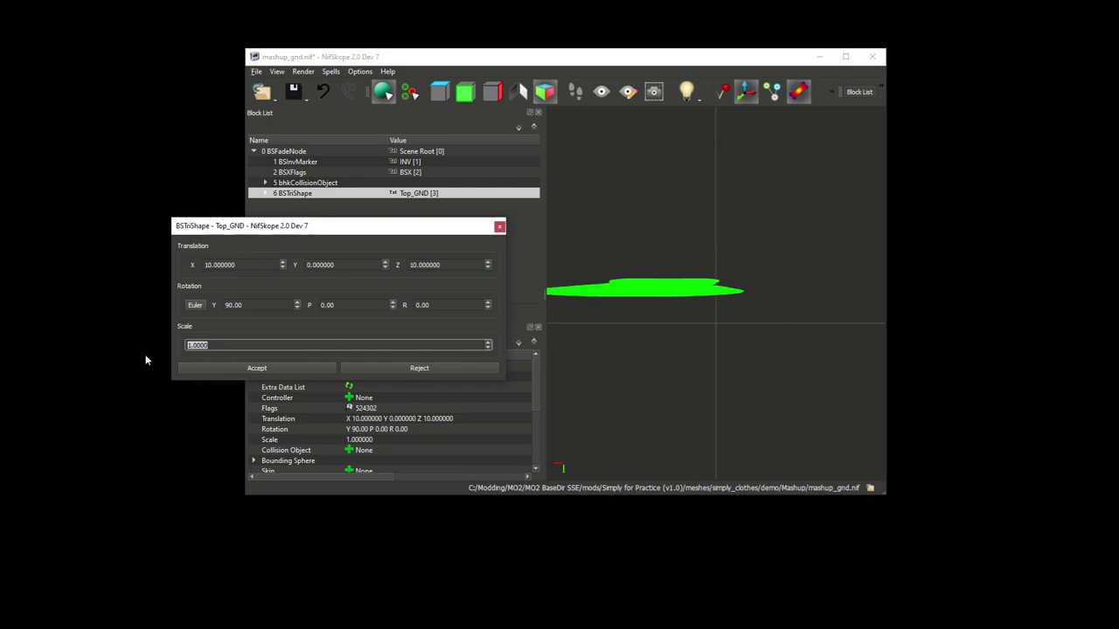
scroll(198, 346, up, 1)
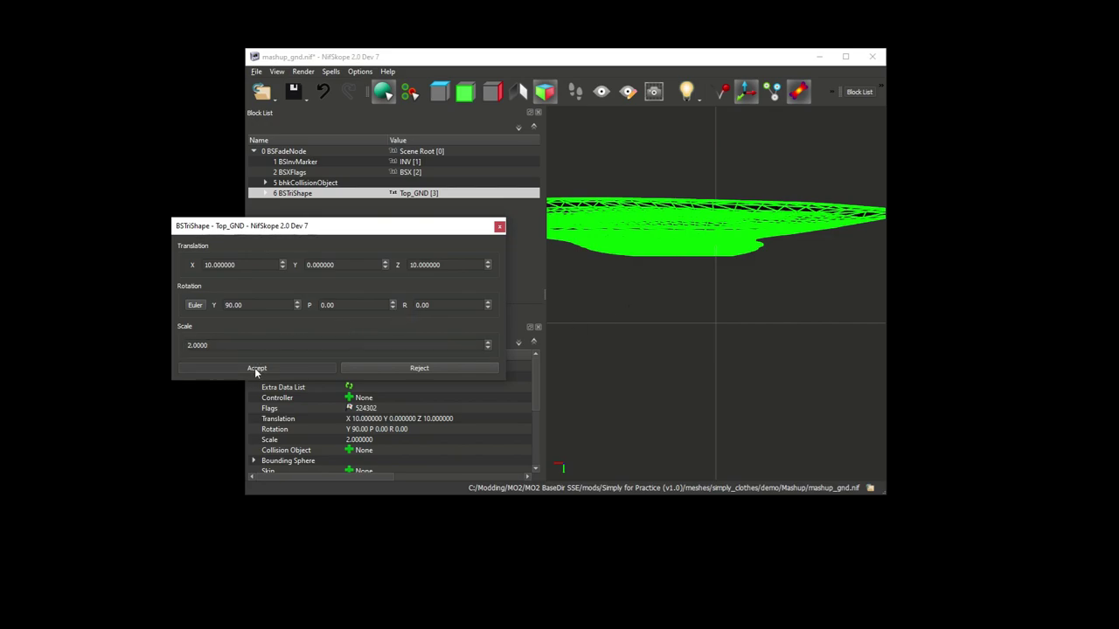
click(255, 368)
Reopen the Top_GND transform editor and accept its current values.
drag(667, 330, 625, 299)
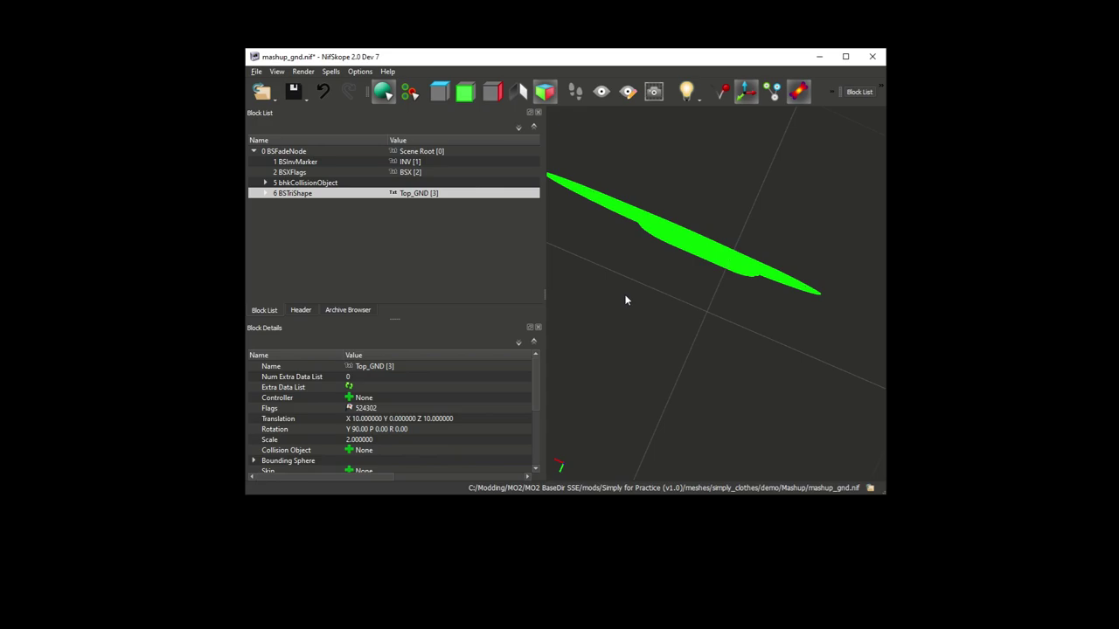
right_click(435, 192)
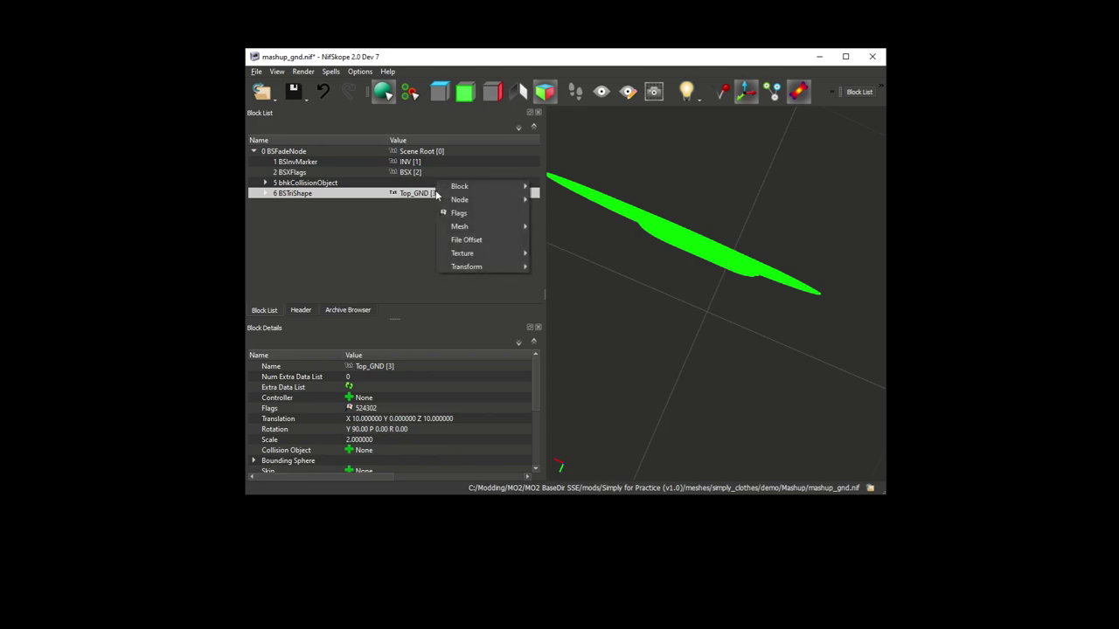
mouse_move(464, 267)
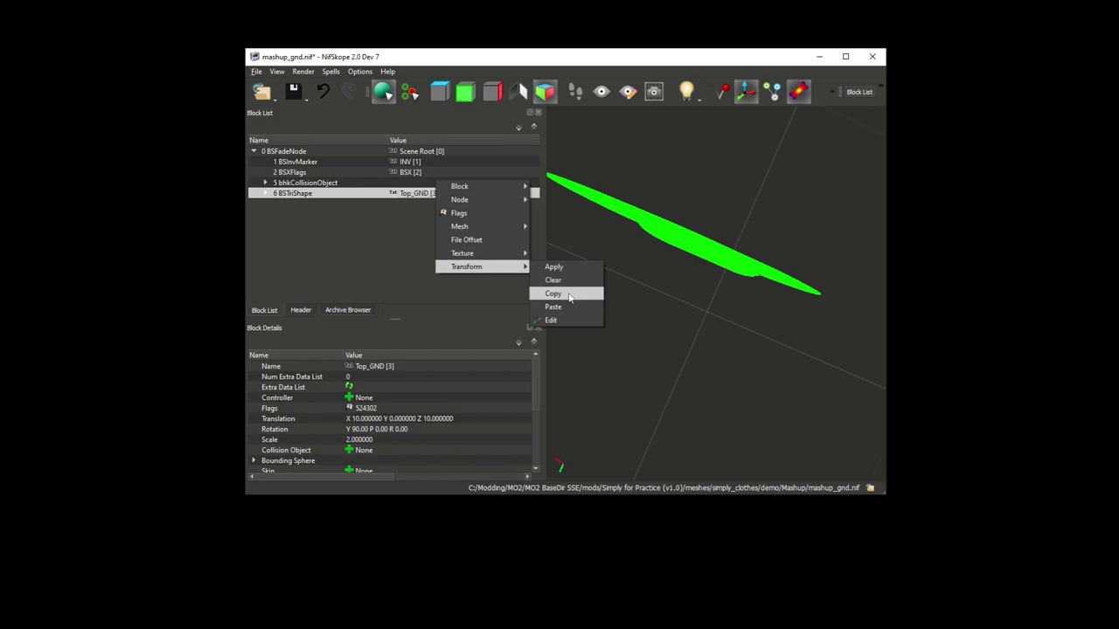
click(559, 321)
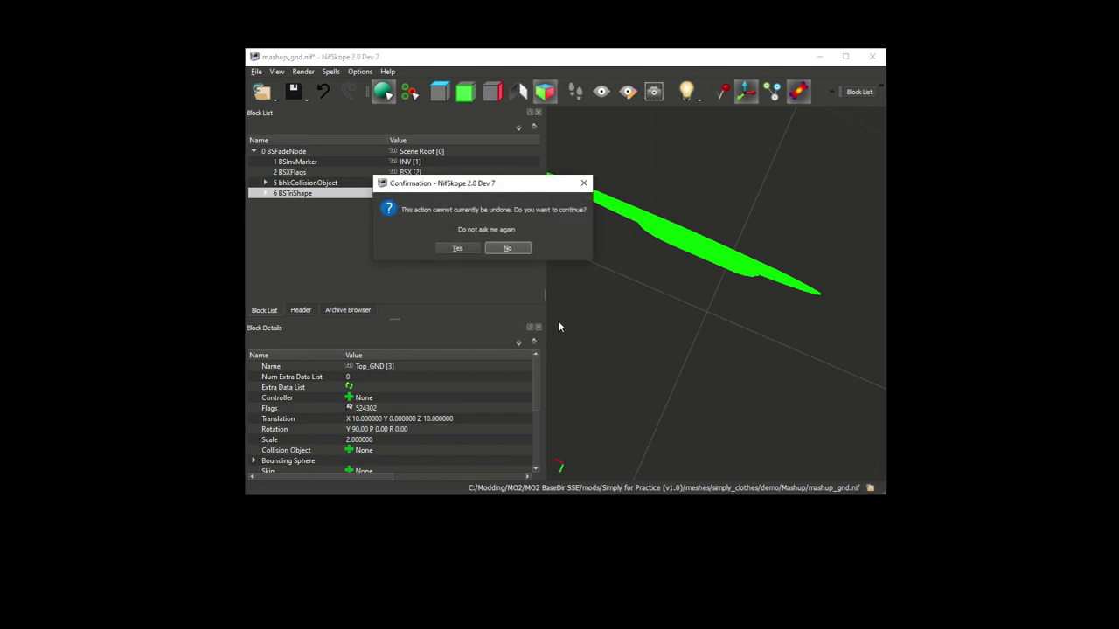
click(457, 248)
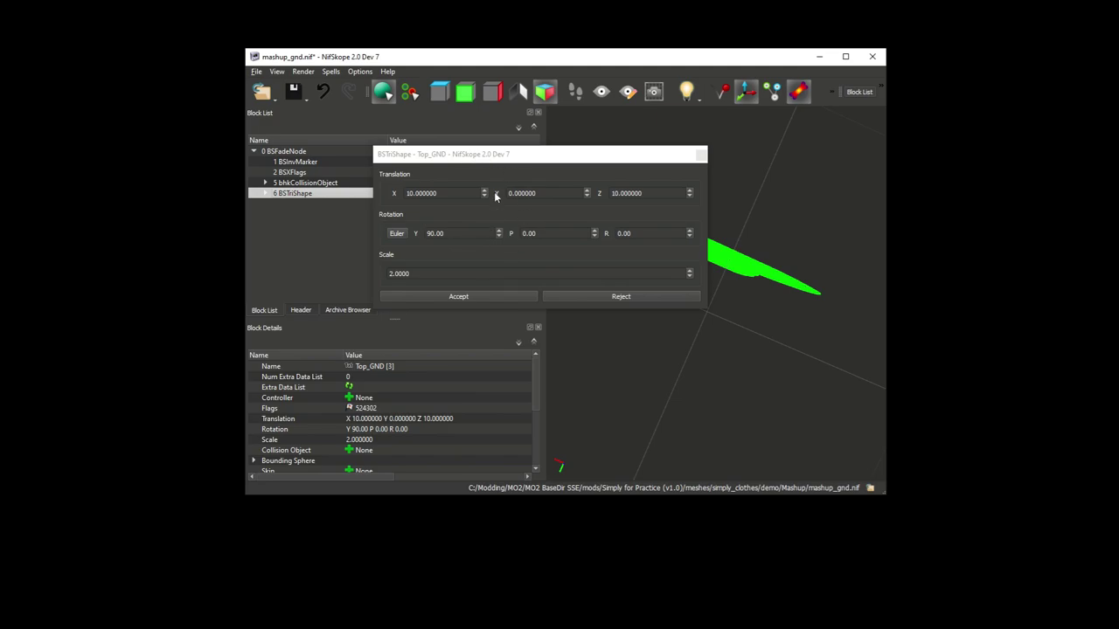
click(480, 297)
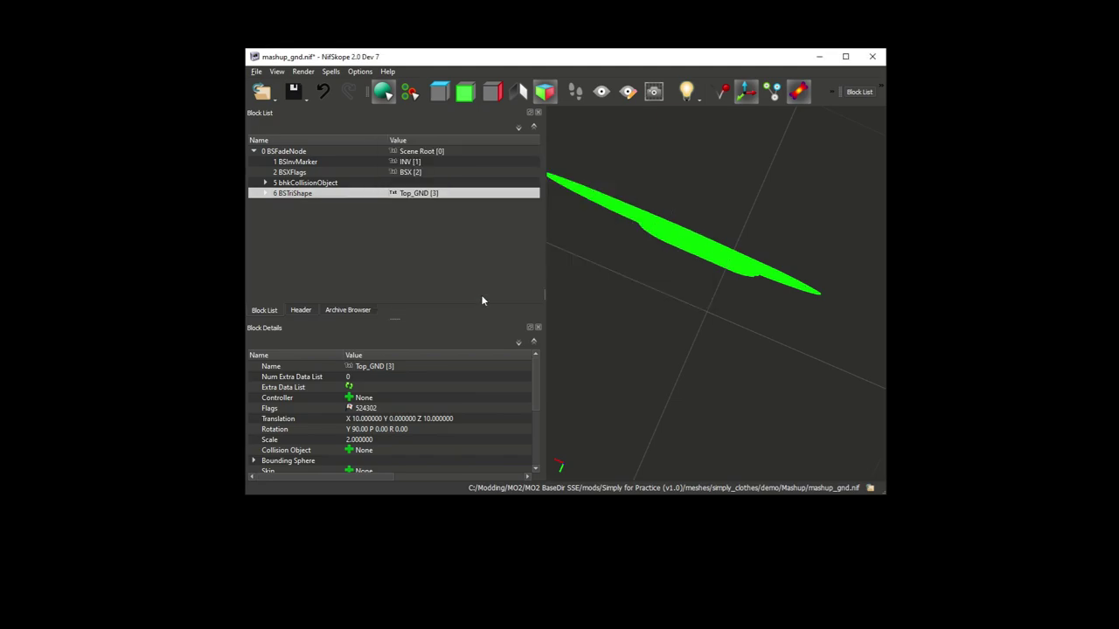
Clear the Top_GND transform, resetting translation and rotation to 0 and scale to 1.
right_click(434, 192)
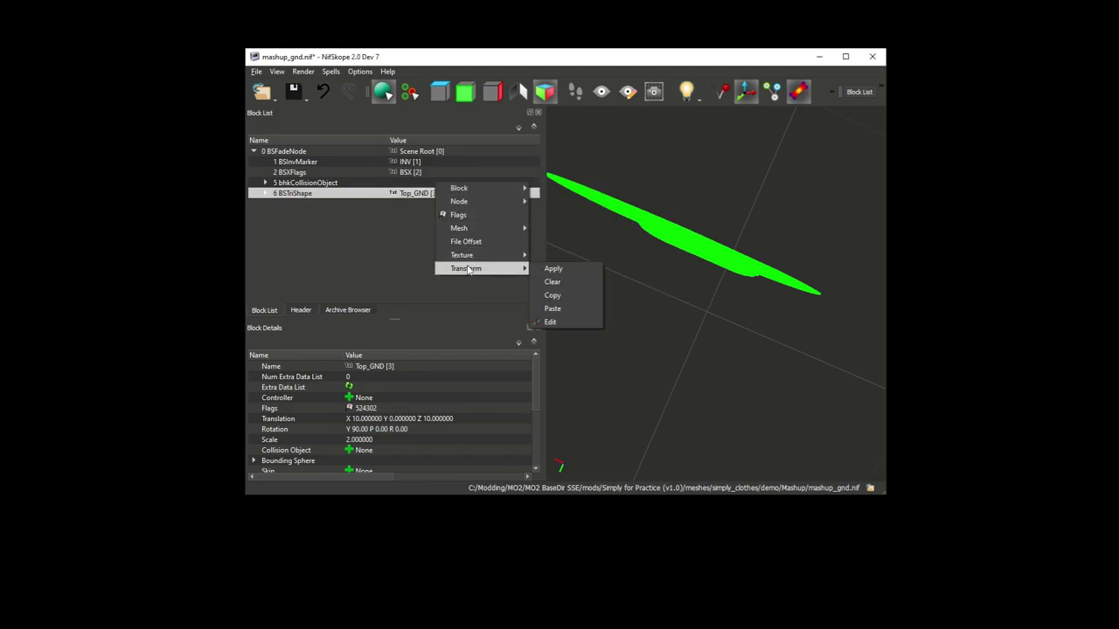
click(554, 282)
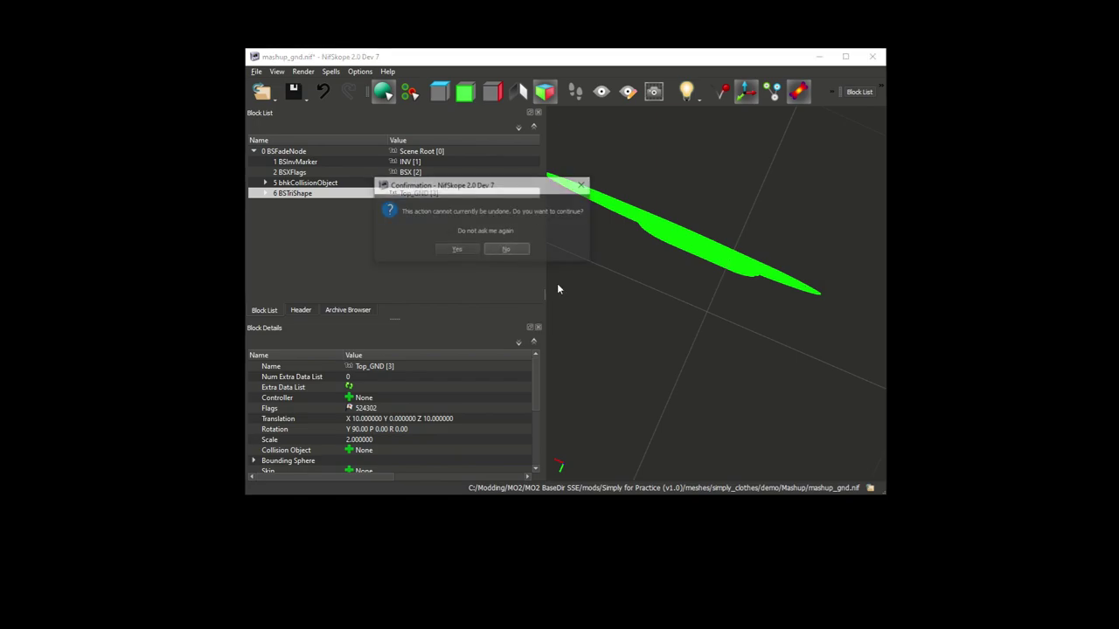
click(453, 251)
drag(708, 350, 739, 361)
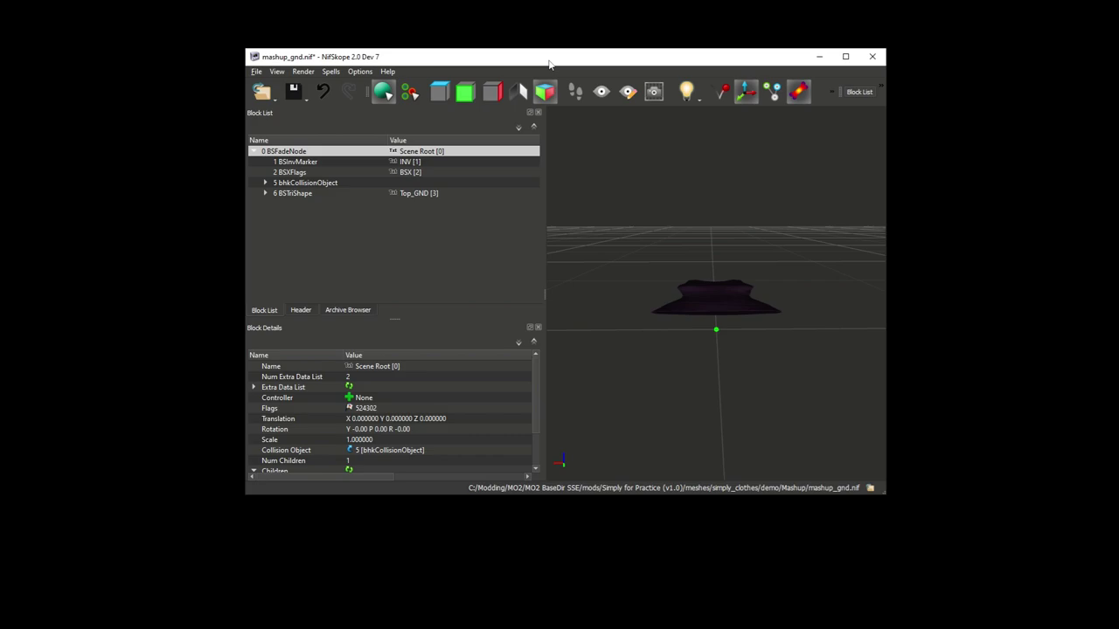
Select the BSInvMarker and try Zoom 2, Rotation X 0 and Rotation Y 1570.
click(405, 163)
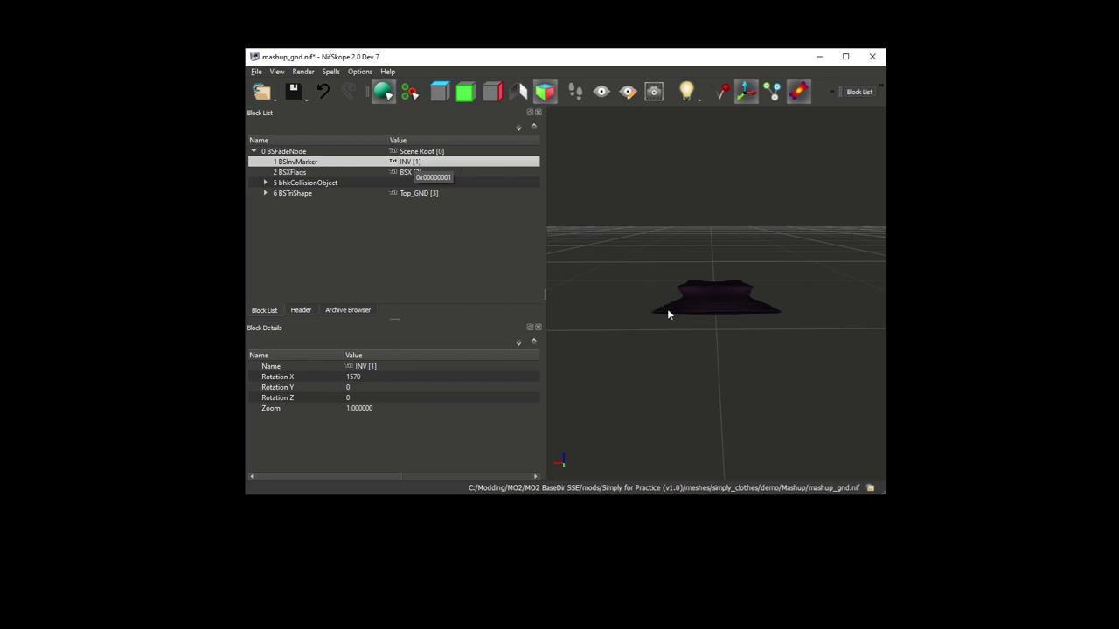
mouse_move(679, 329)
mouse_down()
mouse_move(685, 302)
mouse_move(673, 339)
mouse_move(814, 370)
mouse_move(652, 357)
mouse_move(684, 294)
mouse_move(667, 372)
mouse_move(676, 336)
mouse_up()
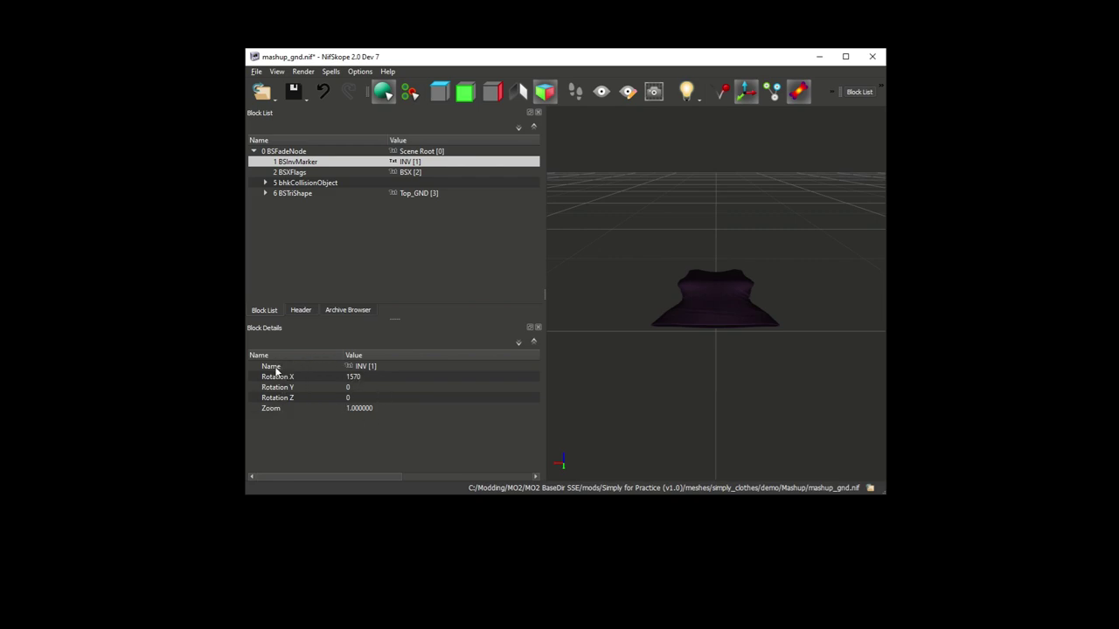
double_click(366, 408)
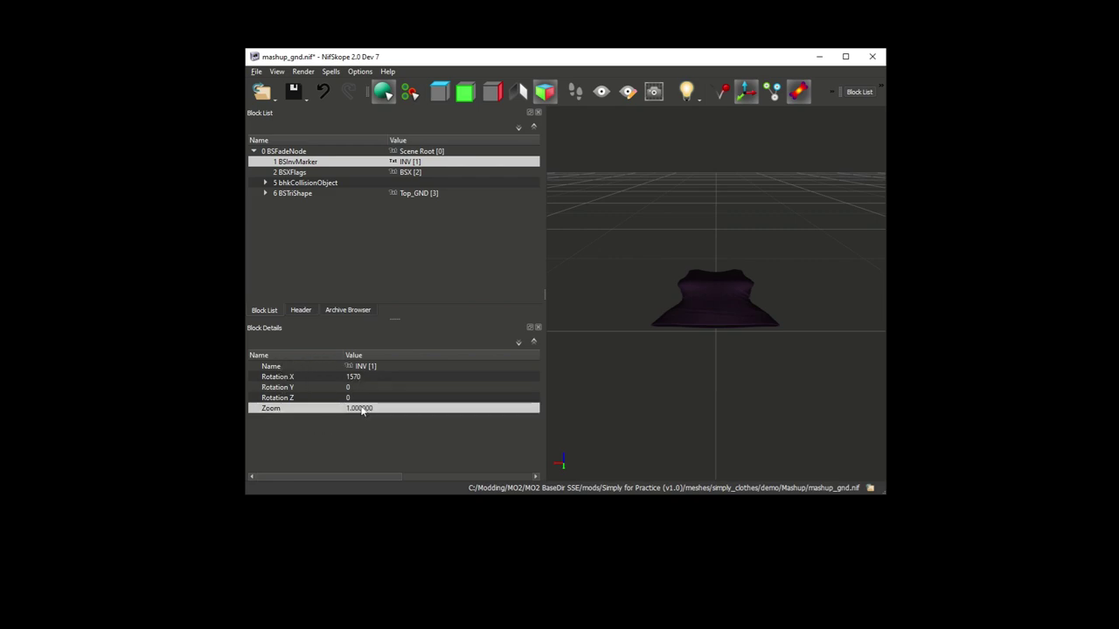
text(2)
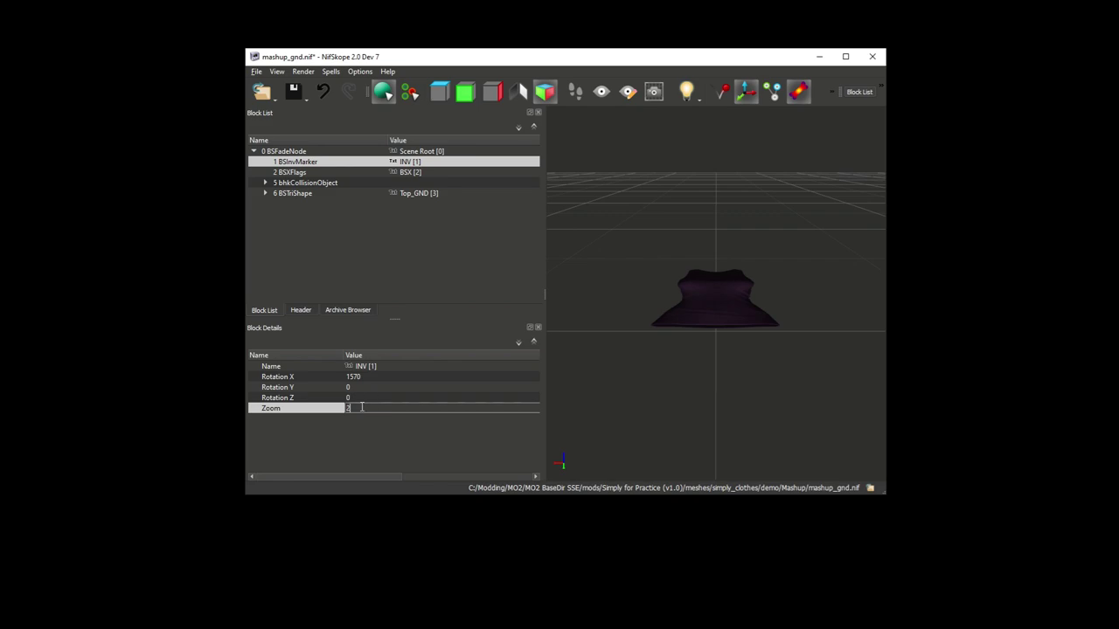
key(Return)
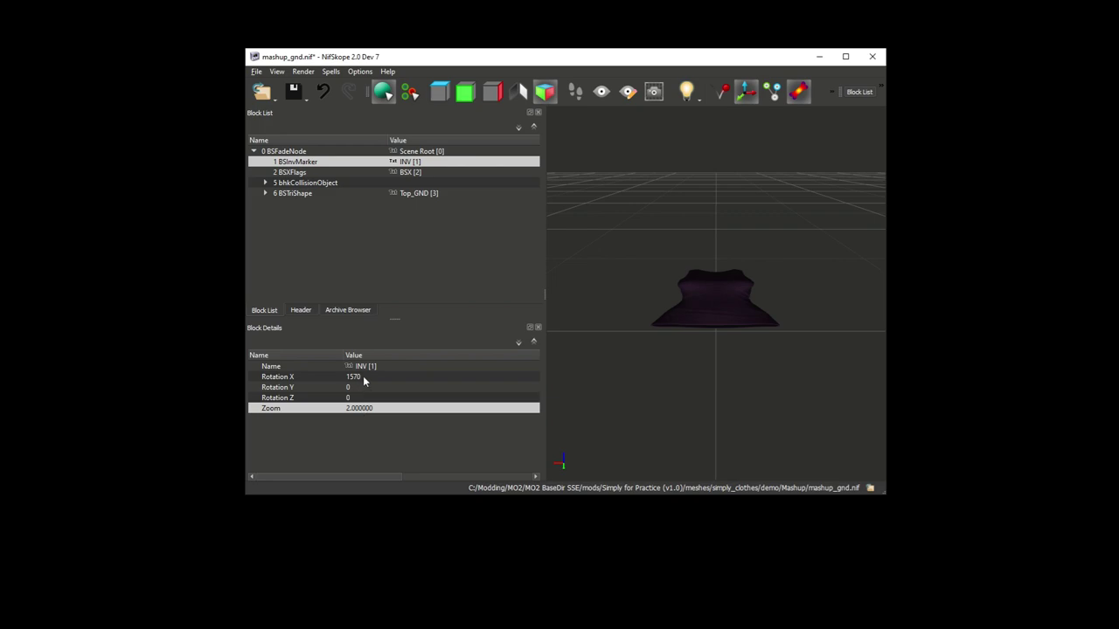
double_click(363, 376)
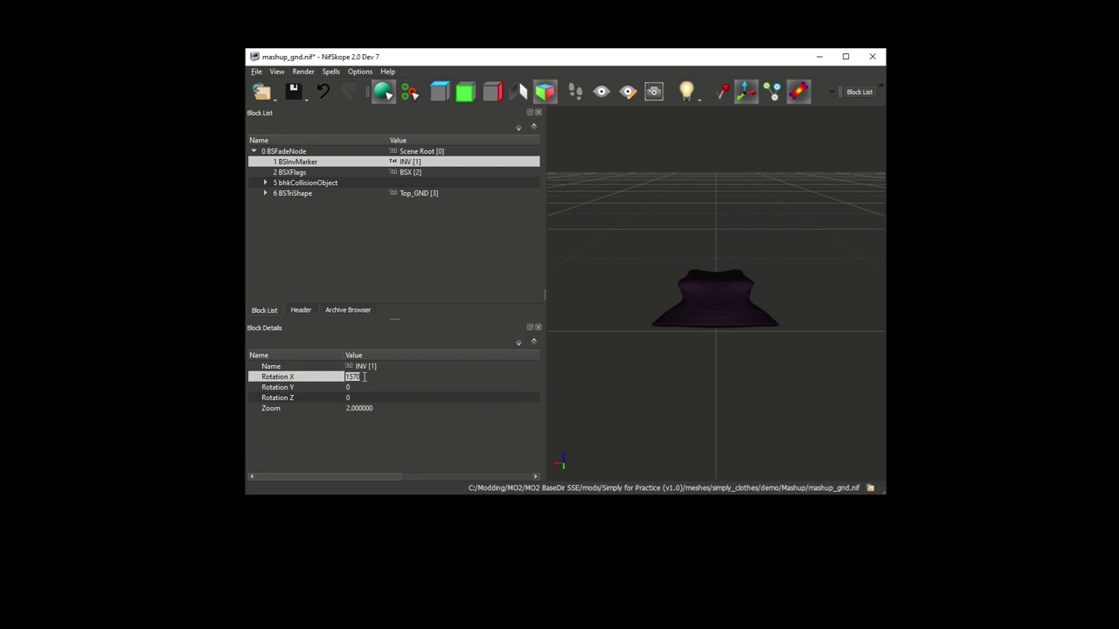
text(0)
key(Return)
double_click(358, 386)
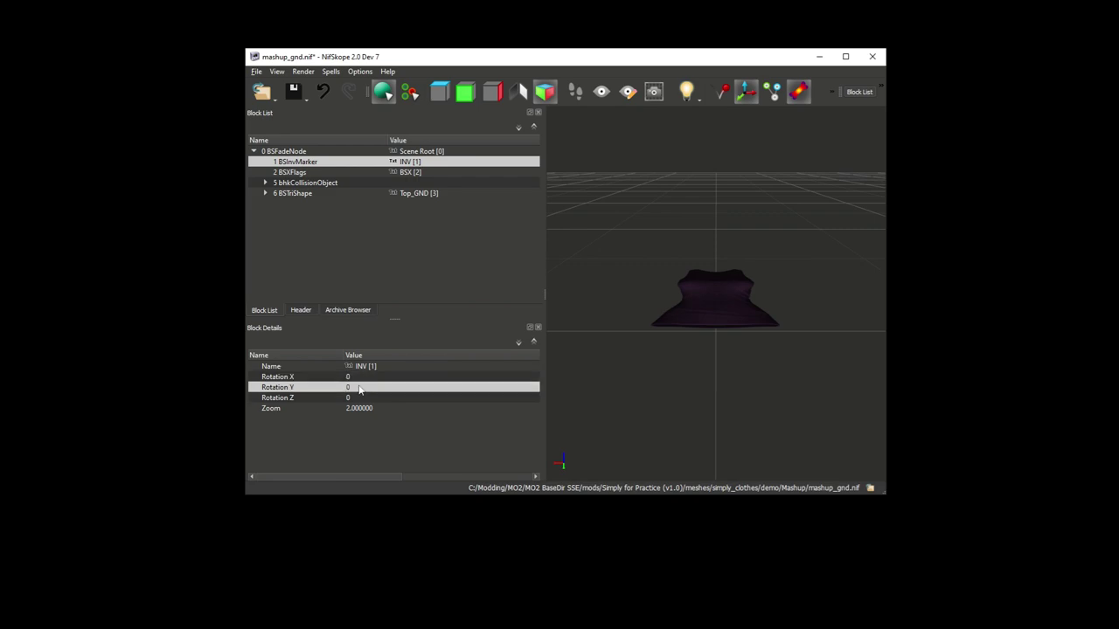
text(1570)
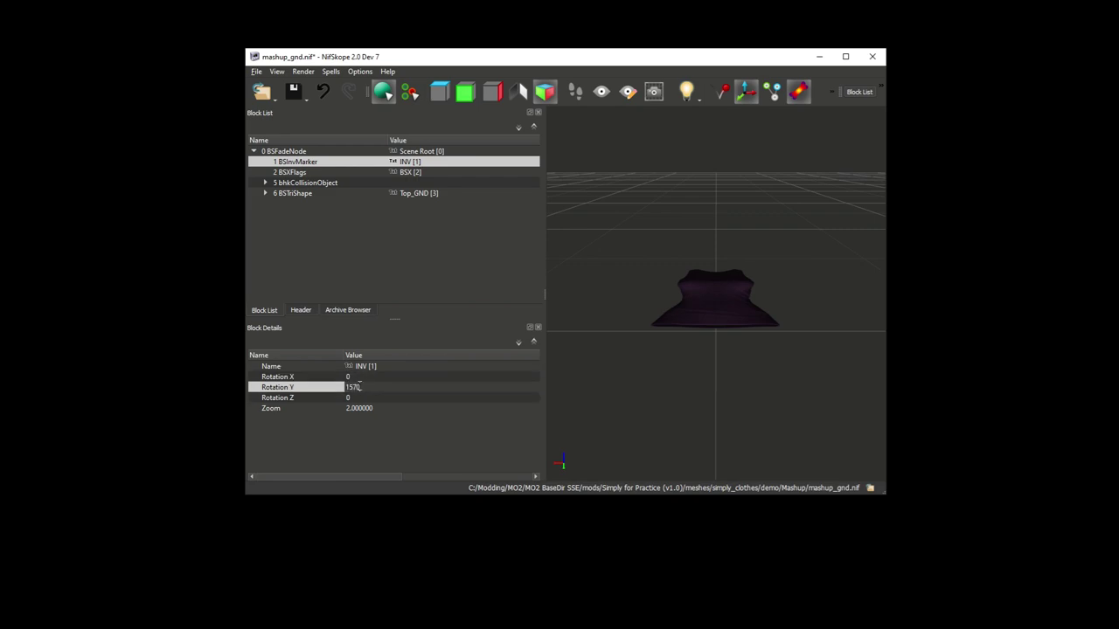
key(Return)
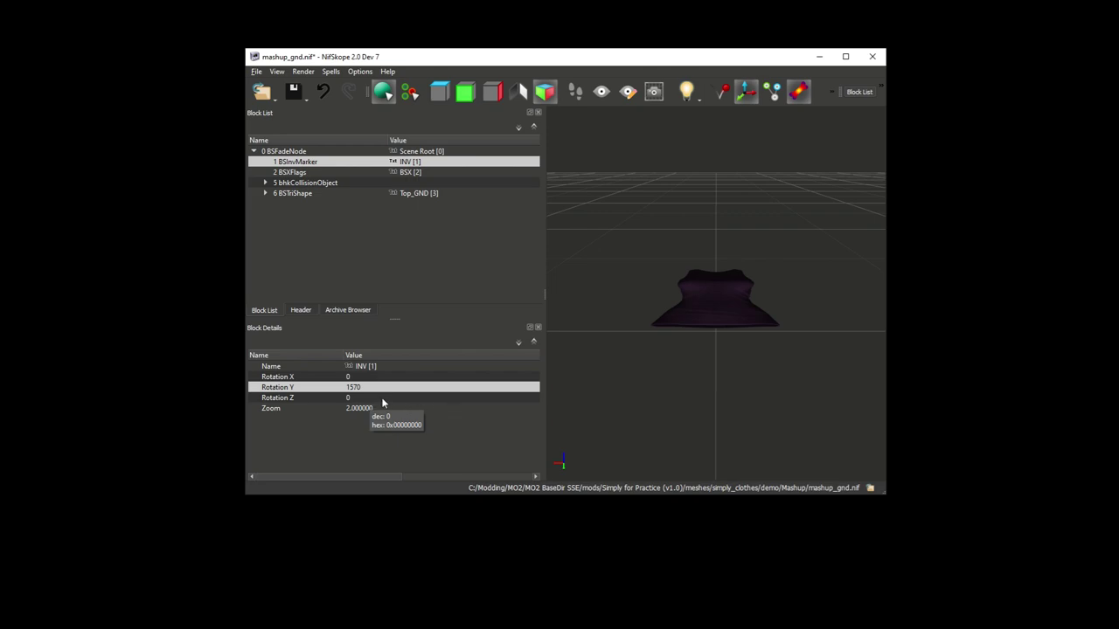
Restore the inventory marker to Rotation Y 0, Rotation X 1570 and Zoom 1.
click(358, 381)
double_click(364, 387)
text(0)
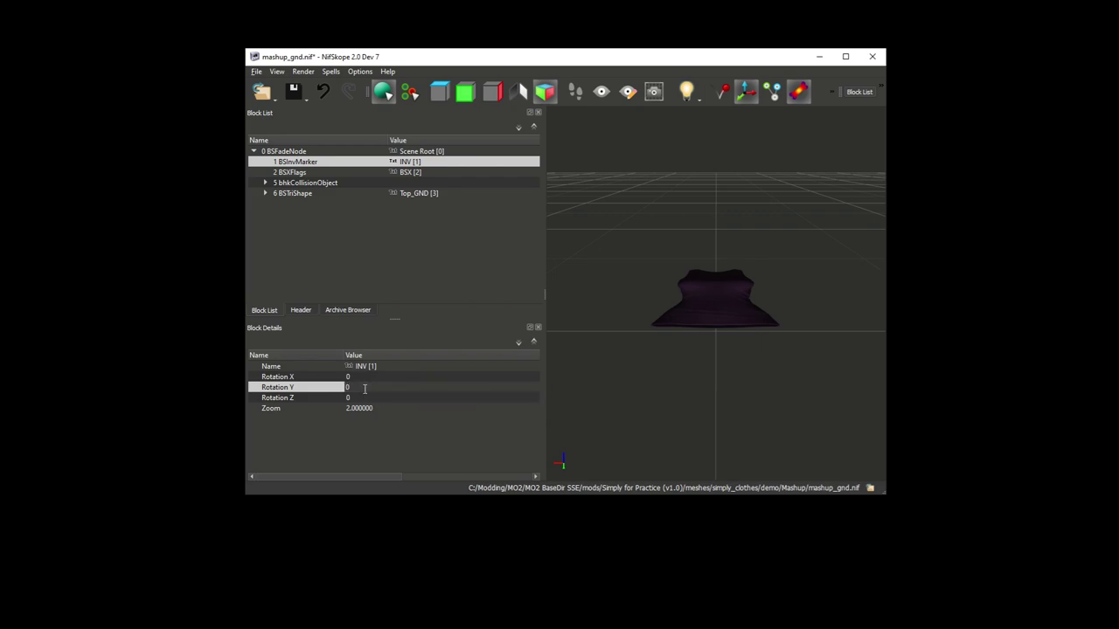
key(Return)
double_click(351, 377)
text(1570)
key(Return)
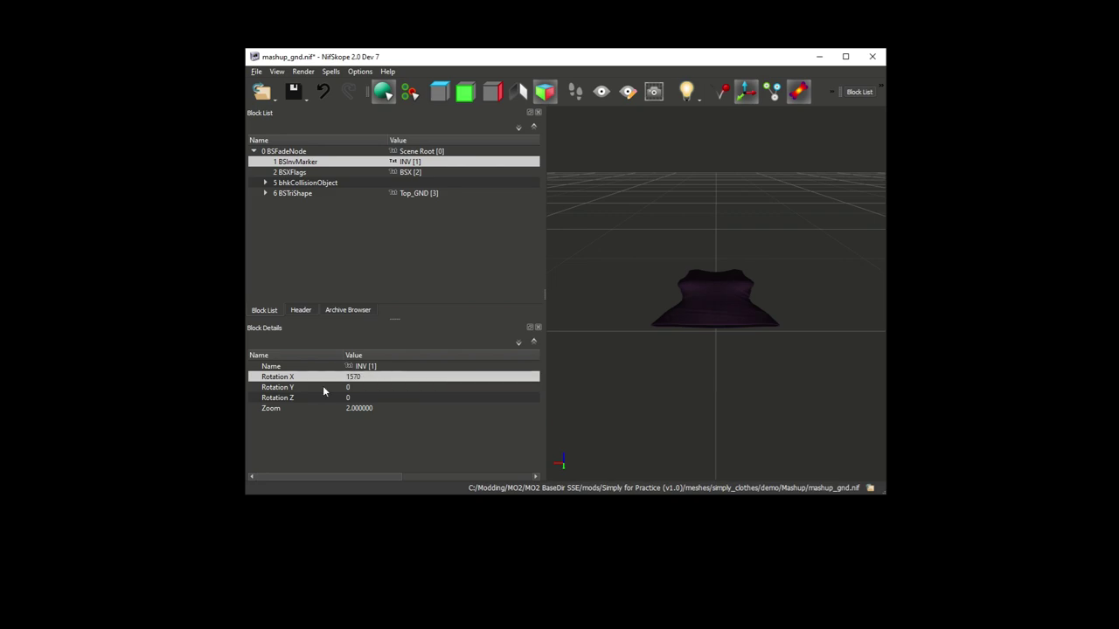
double_click(357, 409)
text(1)
key(Return)
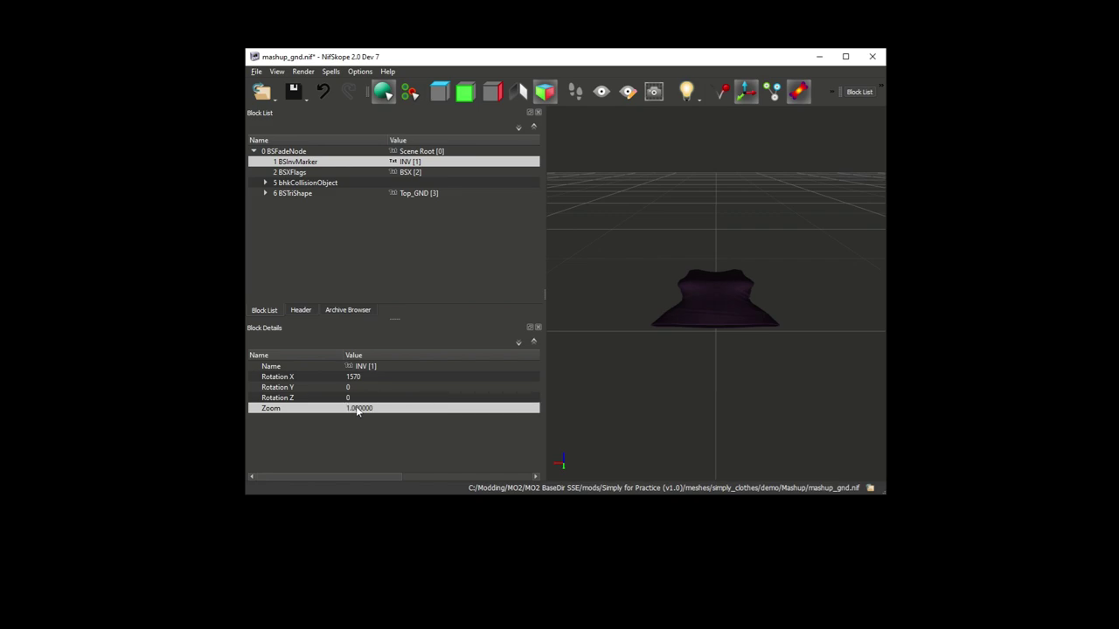